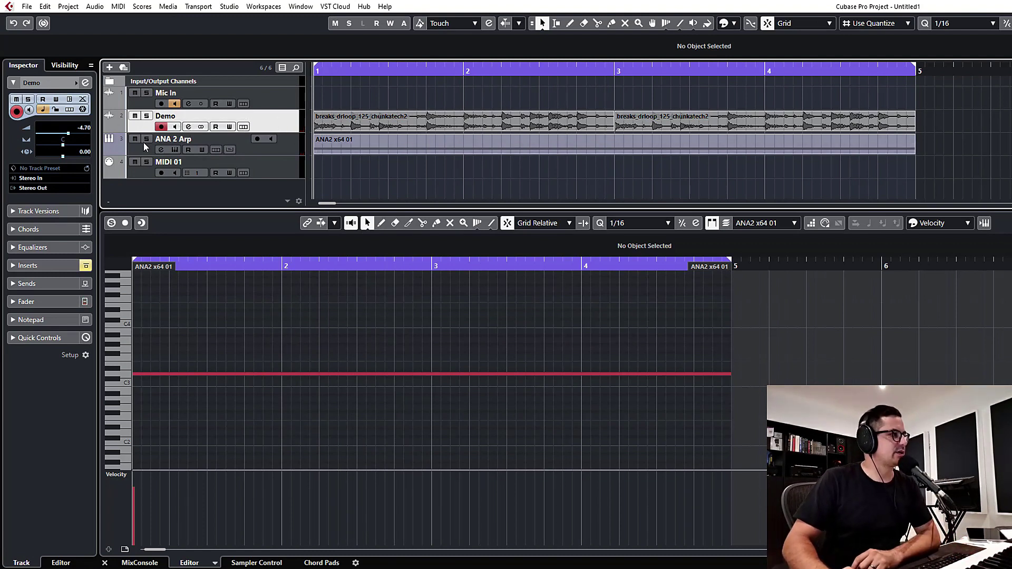
# - Activate the argotlunar insert on the Demo track, reposition its plug-in window and close the channel settings
pyautogui.click(189, 127)
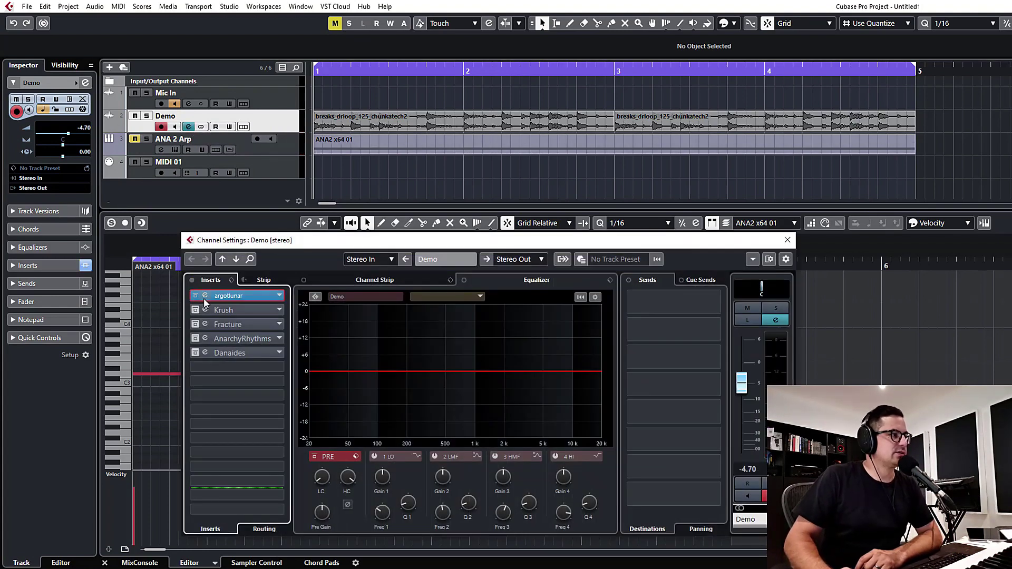
pyautogui.click(205, 296)
pyautogui.moveTo(594, 224); pyautogui.dragTo(238, 208)
pyautogui.click(787, 240)
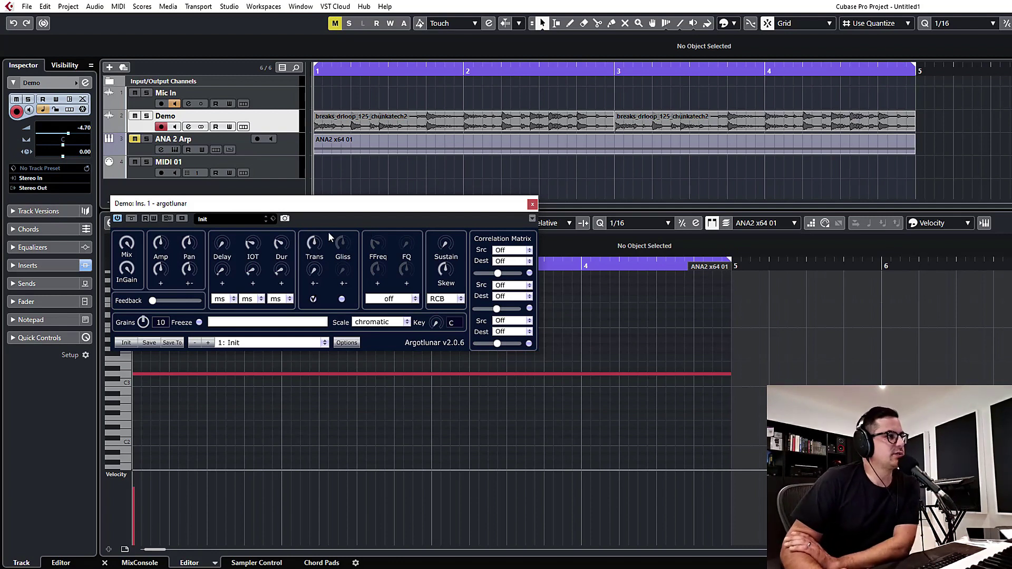
# - Review argotlunar's available scales and grain filter types without changing either setting
pyautogui.click(402, 322)
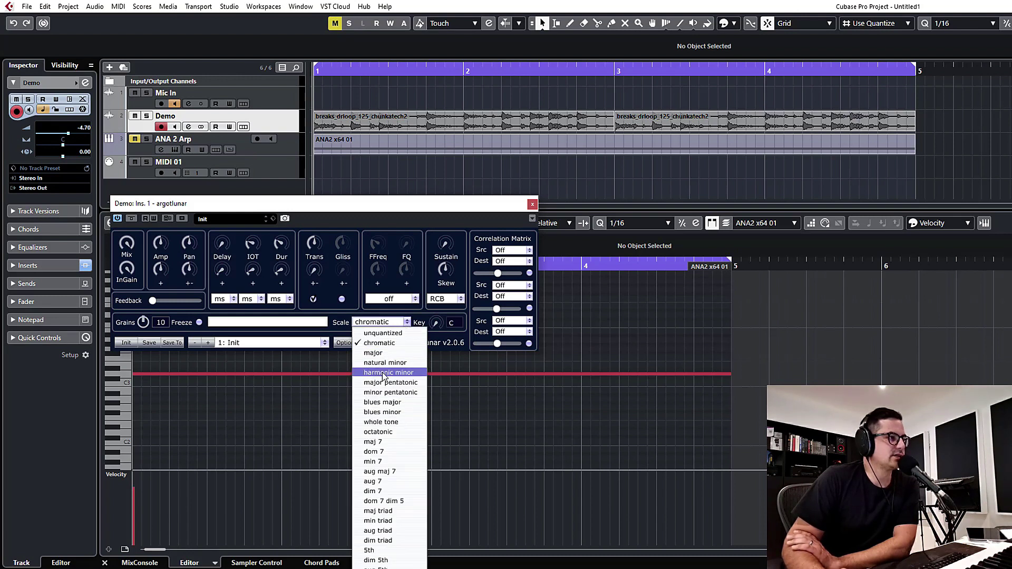
pyautogui.click(394, 238)
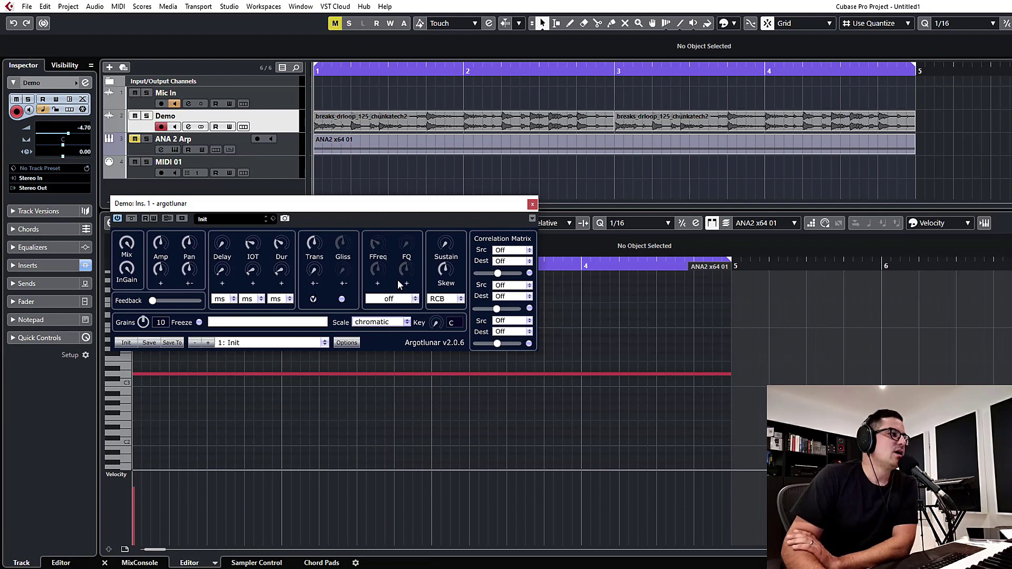
pyautogui.click(395, 300)
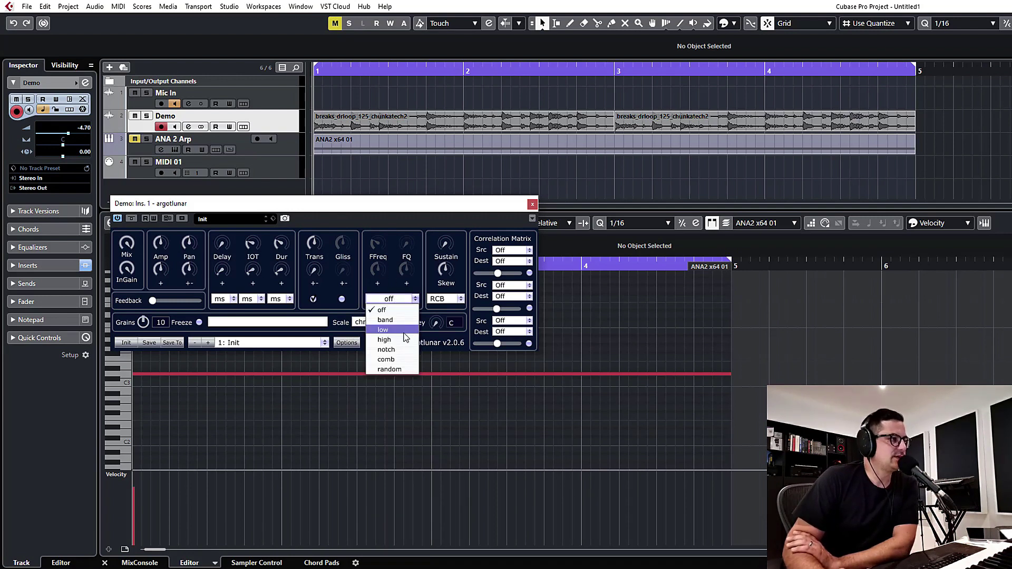
pyautogui.click(407, 233)
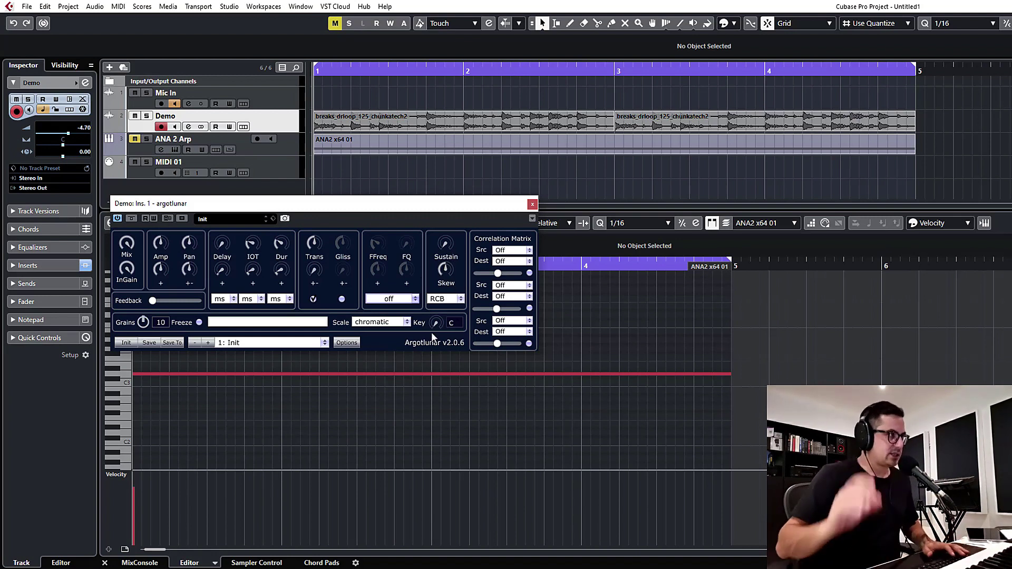
# - During playback, set argotlunar to 15 grains, sync the delay to 16 and raise the feedback to about the middle
pyautogui.press('space')
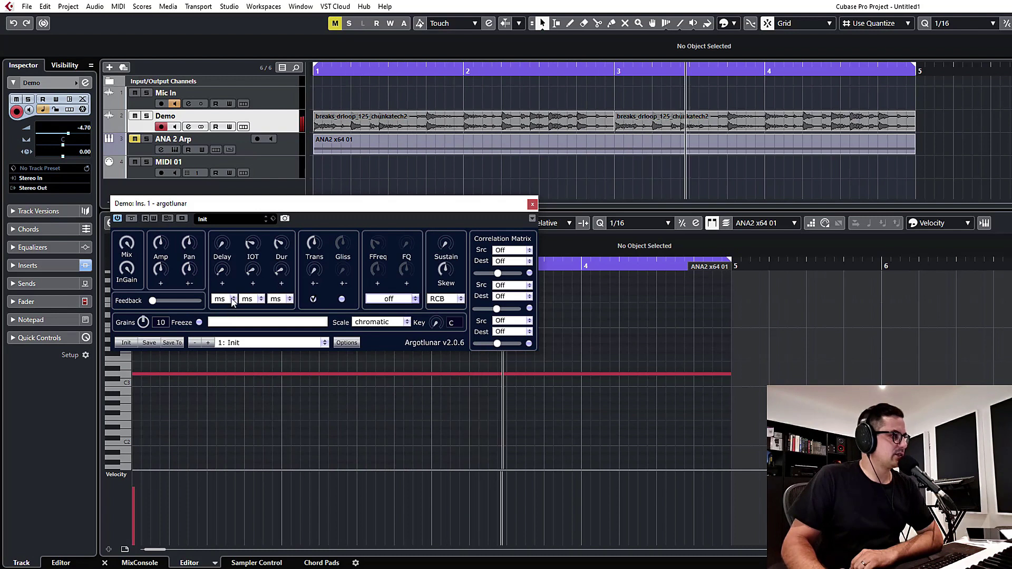
pyautogui.moveTo(143, 322); pyautogui.dragTo(149, 307)
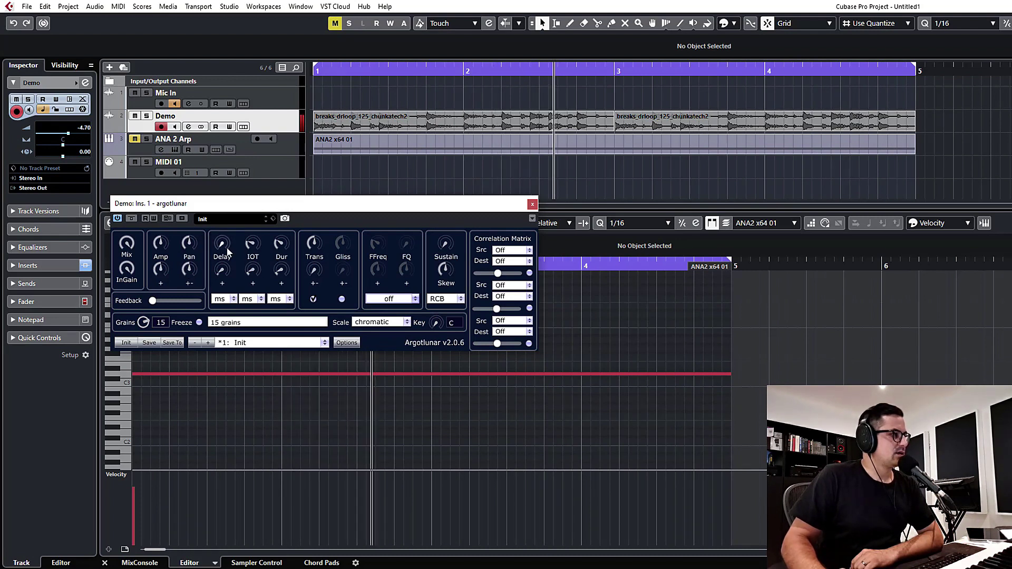
pyautogui.click(224, 299)
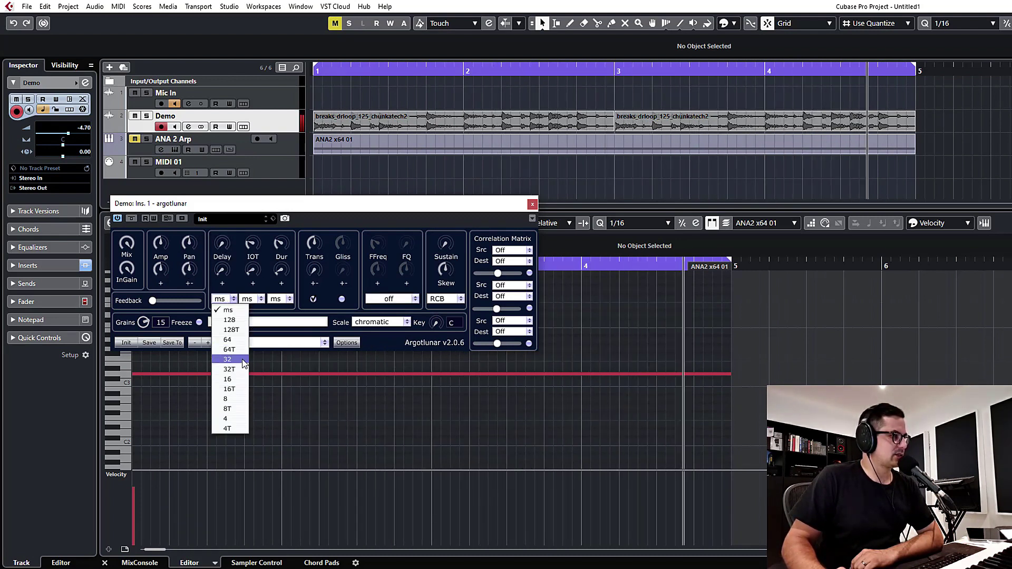
pyautogui.click(242, 379)
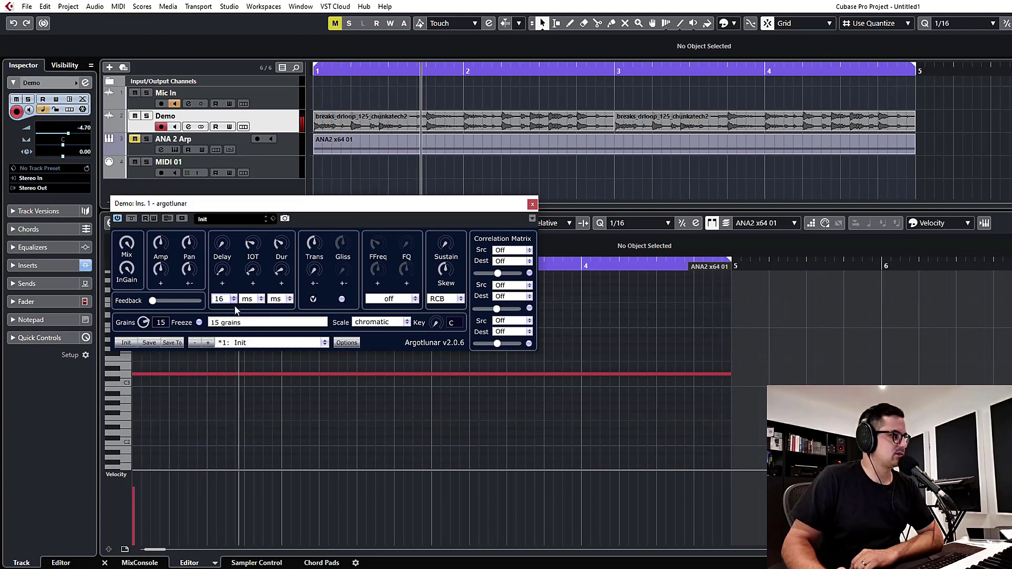
pyautogui.moveTo(152, 300); pyautogui.dragTo(179, 303)
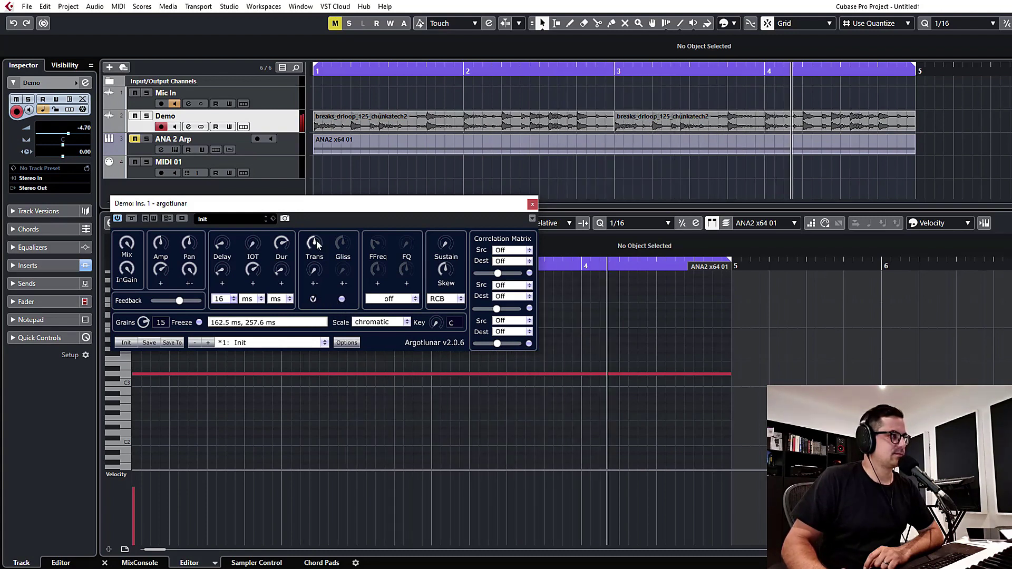
# - Lower the transposition to -24 with a 2400-cent spread, and enable glissando with a range of 326 to 1055 cents
pyautogui.moveTo(317, 243); pyautogui.dragTo(337, 59)
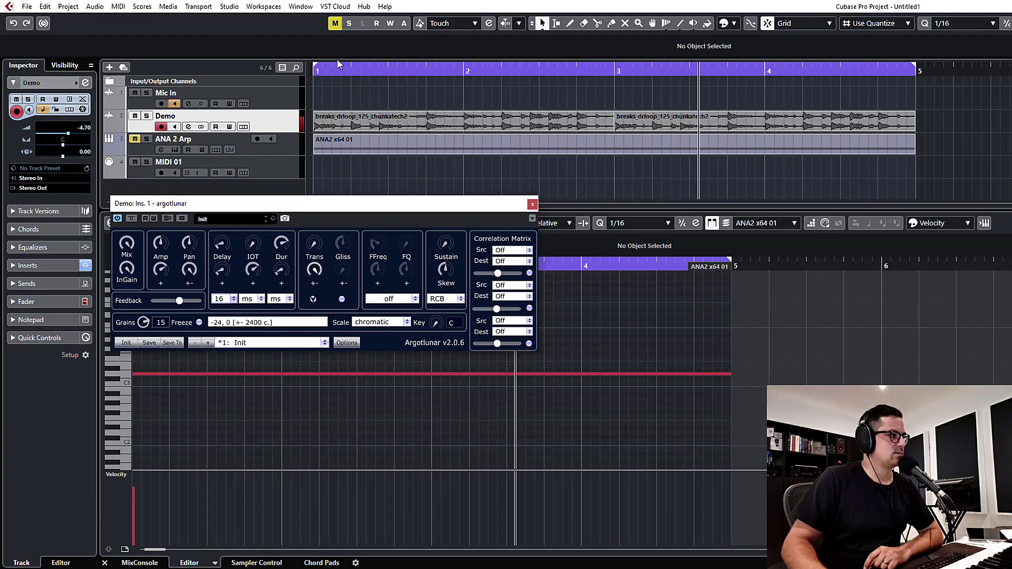
pyautogui.click(342, 299)
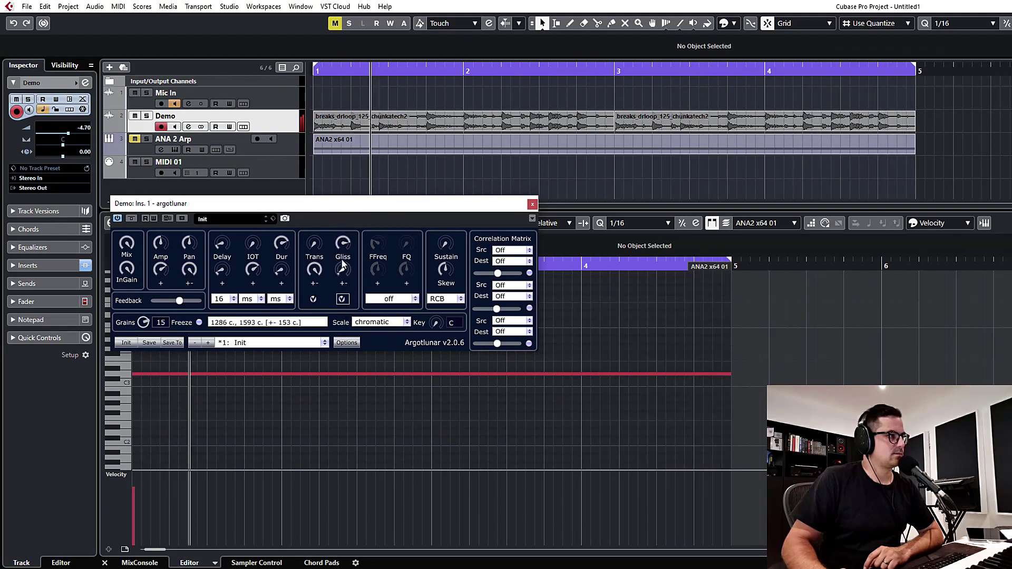
pyautogui.moveTo(342, 268)
pyautogui.mouseDown()
pyautogui.moveTo(347, 242)
pyautogui.moveTo(346, 251)
pyautogui.mouseUp()
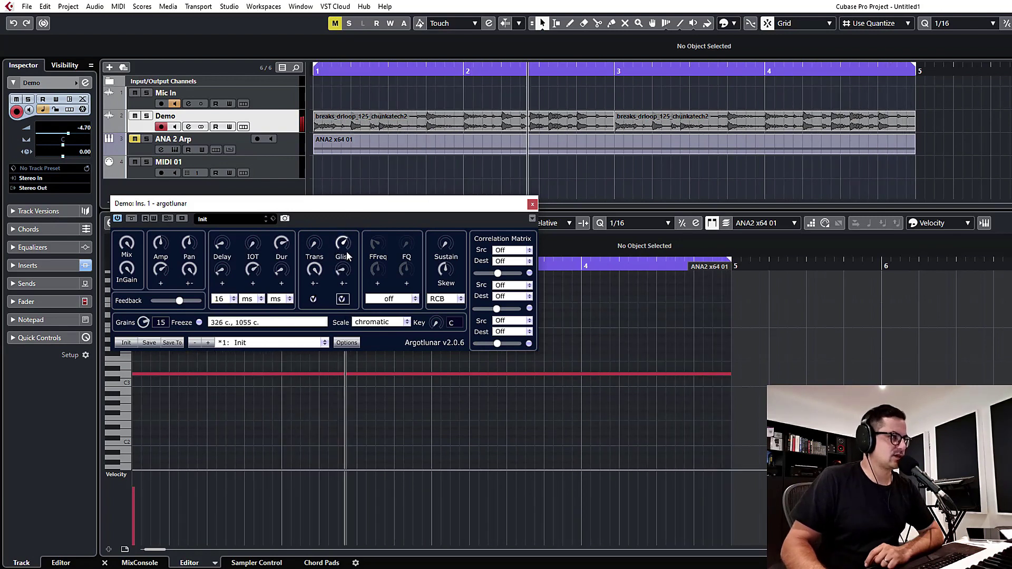
# - Set the grain filter to low and adjust its frequency range to about 68.5 to 2164.8 Hz
pyautogui.click(393, 299)
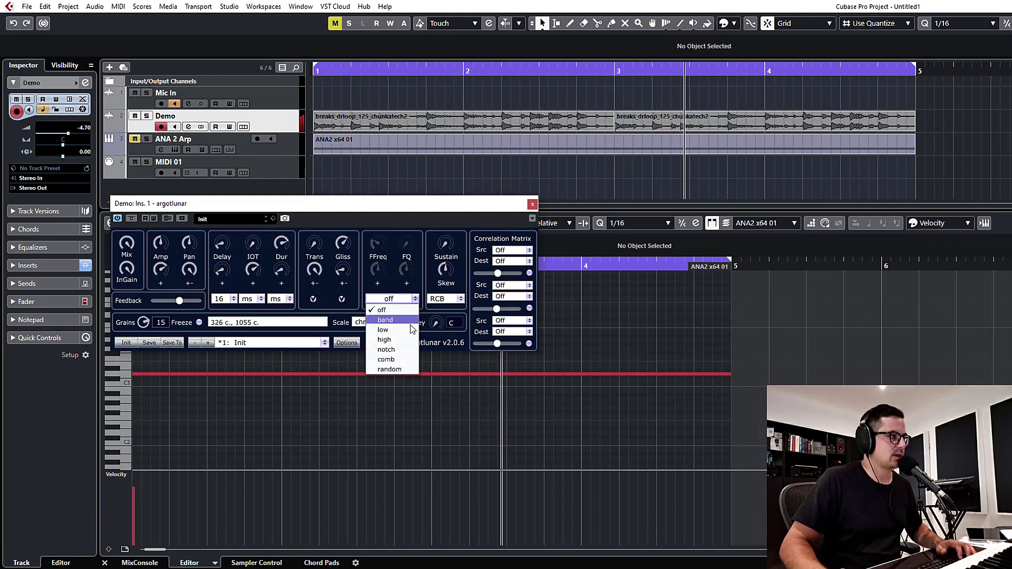
pyautogui.click(406, 329)
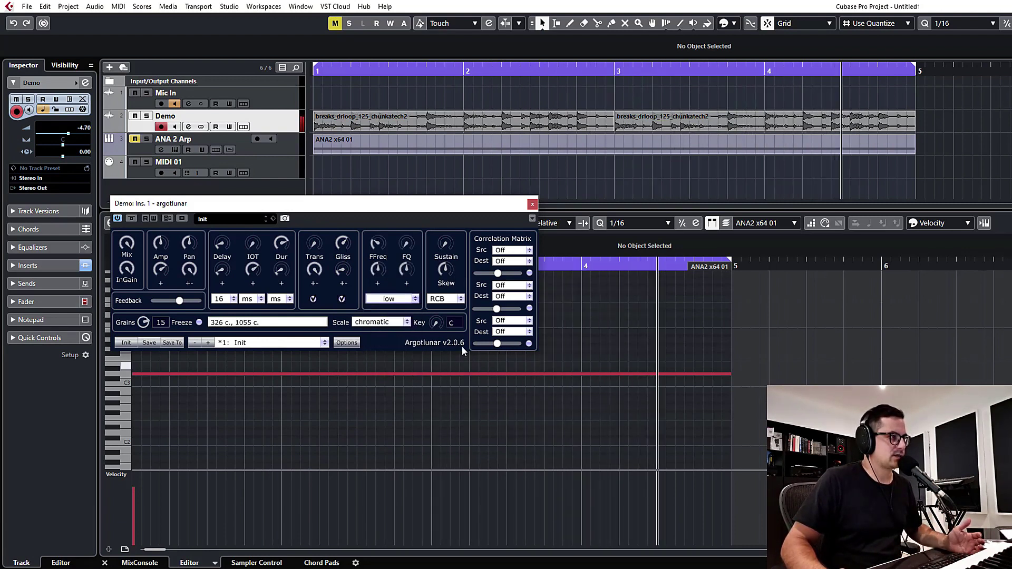
pyautogui.moveTo(377, 246); pyautogui.dragTo(377, 279)
# - Switch the grain filter to comb and adjust its Q range to 0.00 to 0.50
pyautogui.click(399, 301)
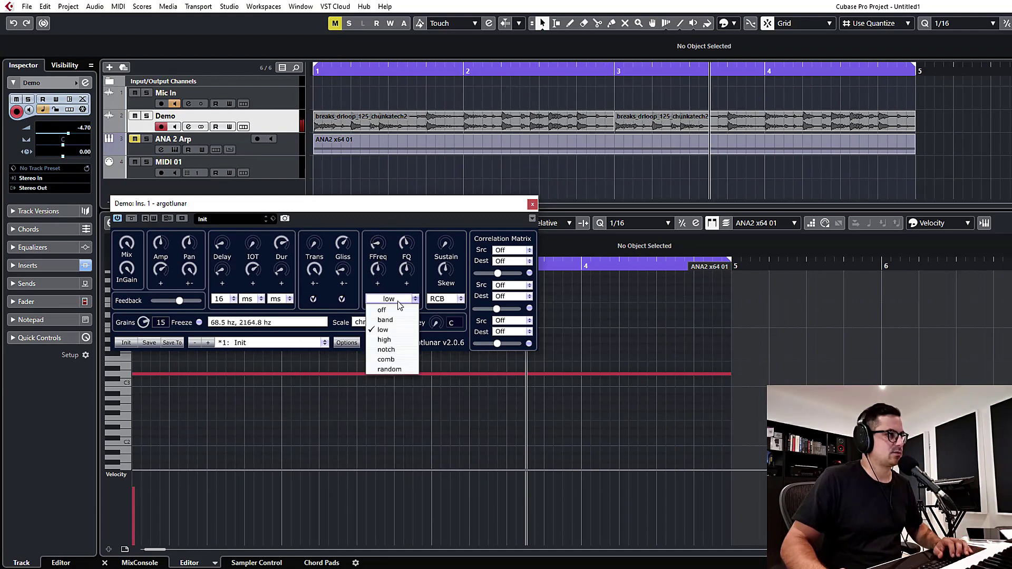
pyautogui.click(386, 359)
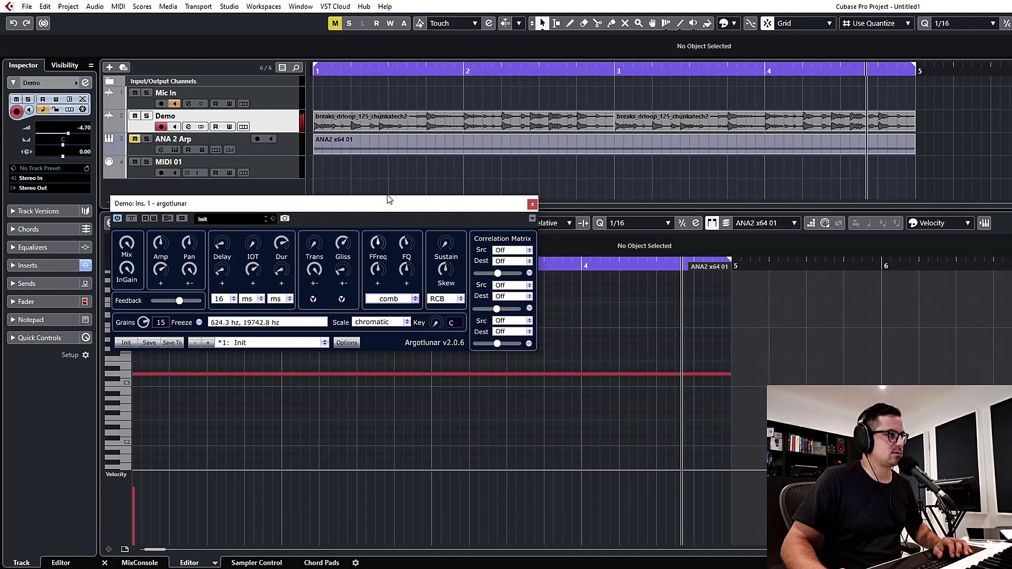
pyautogui.moveTo(406, 247); pyautogui.dragTo(406, 242)
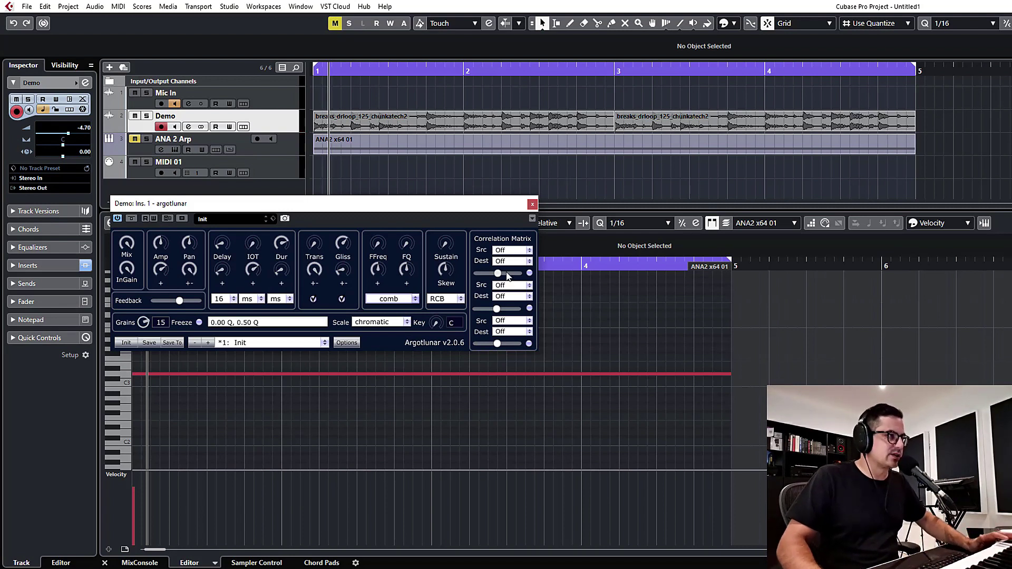
# - Route Amp to FFreq in the first correlation slot with a near-maximum amount, and set the grain filter to low
pyautogui.click(529, 251)
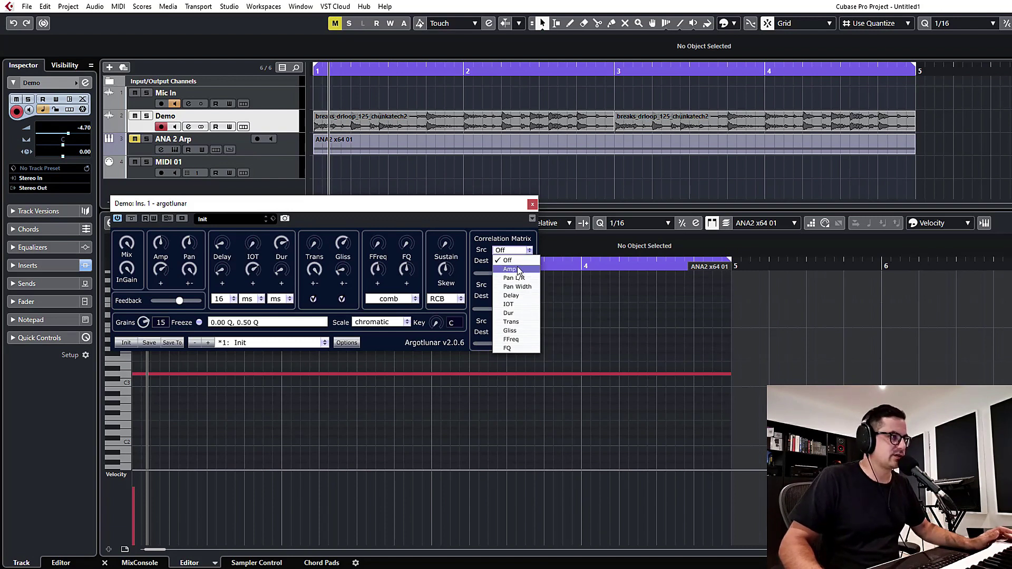
pyautogui.click(516, 268)
pyautogui.click(500, 262)
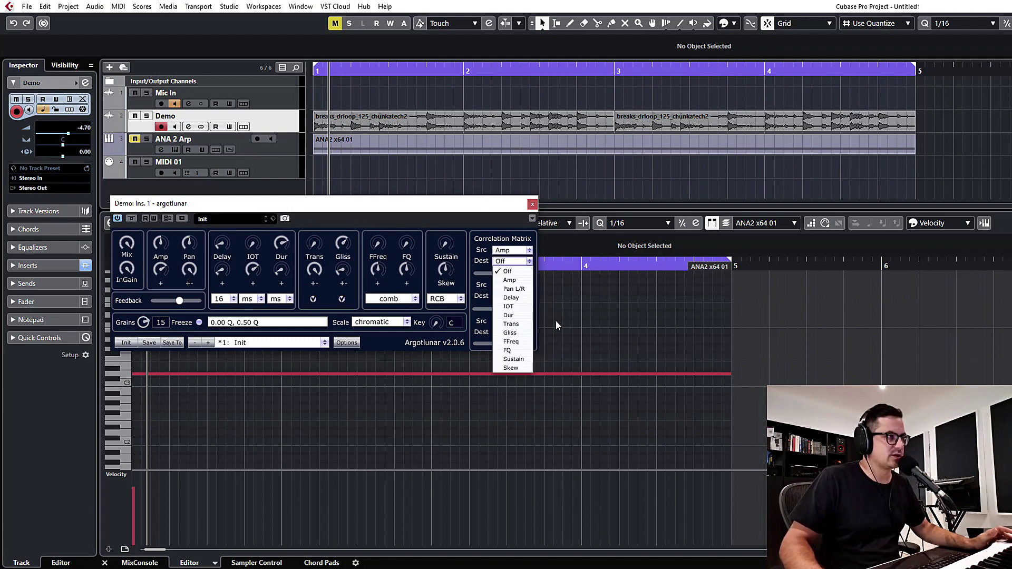
pyautogui.click(511, 342)
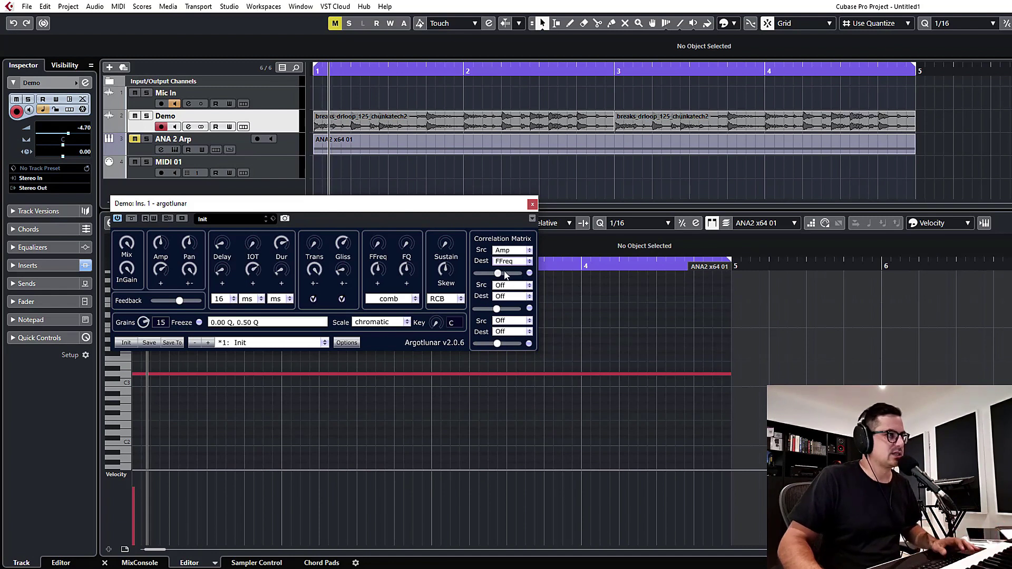
pyautogui.moveTo(505, 275); pyautogui.dragTo(520, 280)
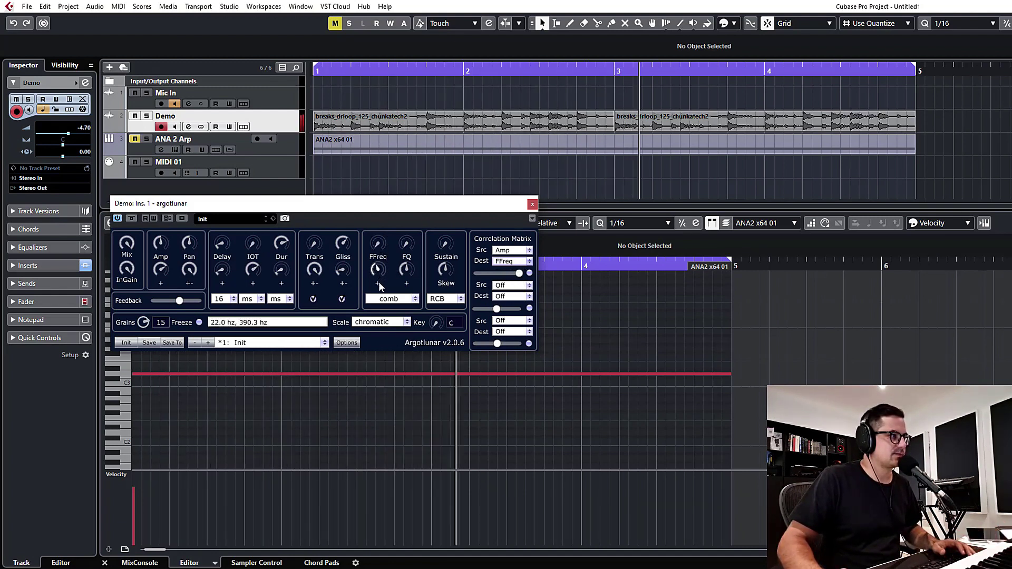
pyautogui.click(391, 299)
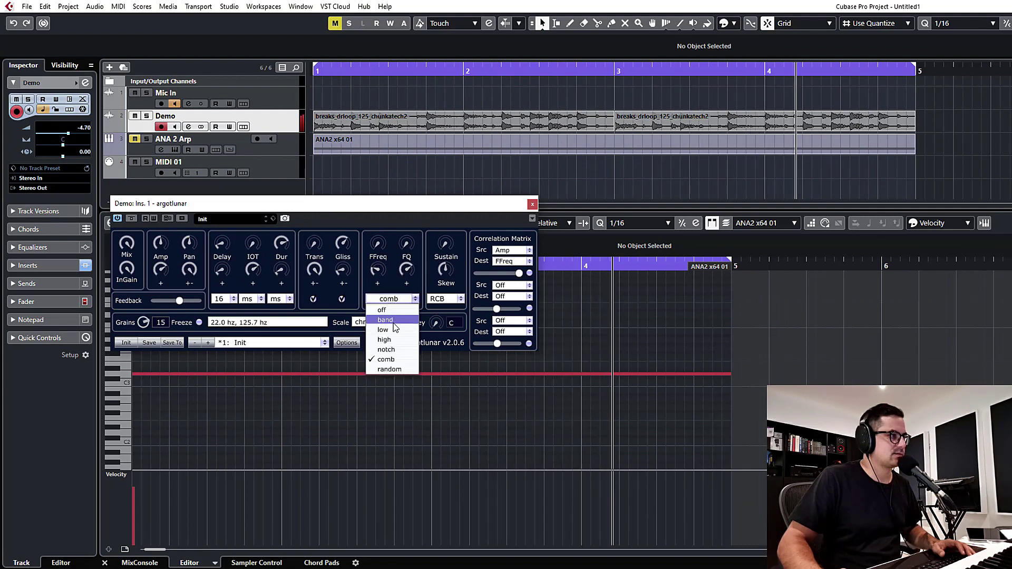
pyautogui.click(391, 330)
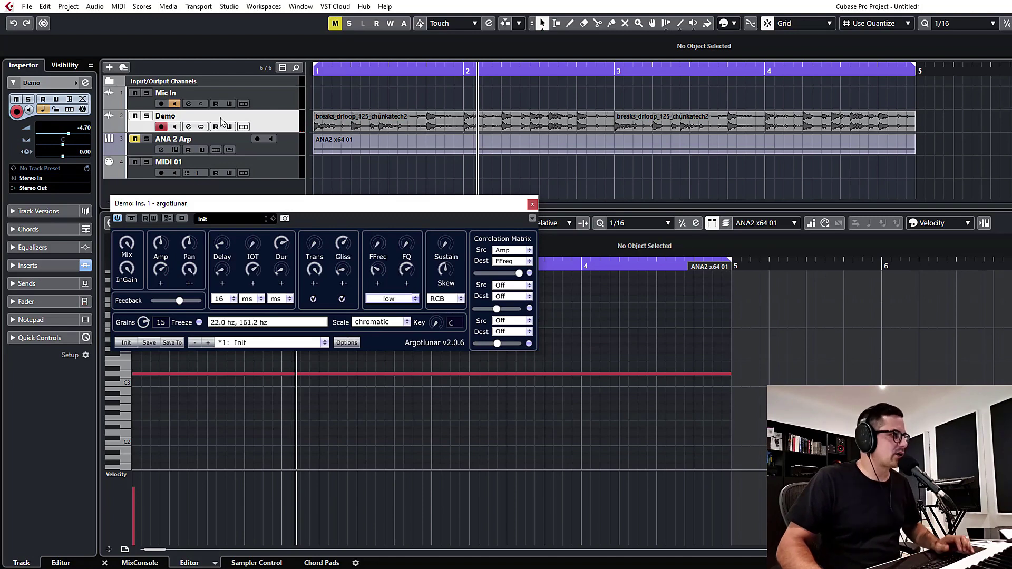
# - Mute the Demo track, unmute ANA 2 Arp, and replace Demo's plug-in window with the argotlunar insert of ANA 2 Arp
pyautogui.click(136, 116)
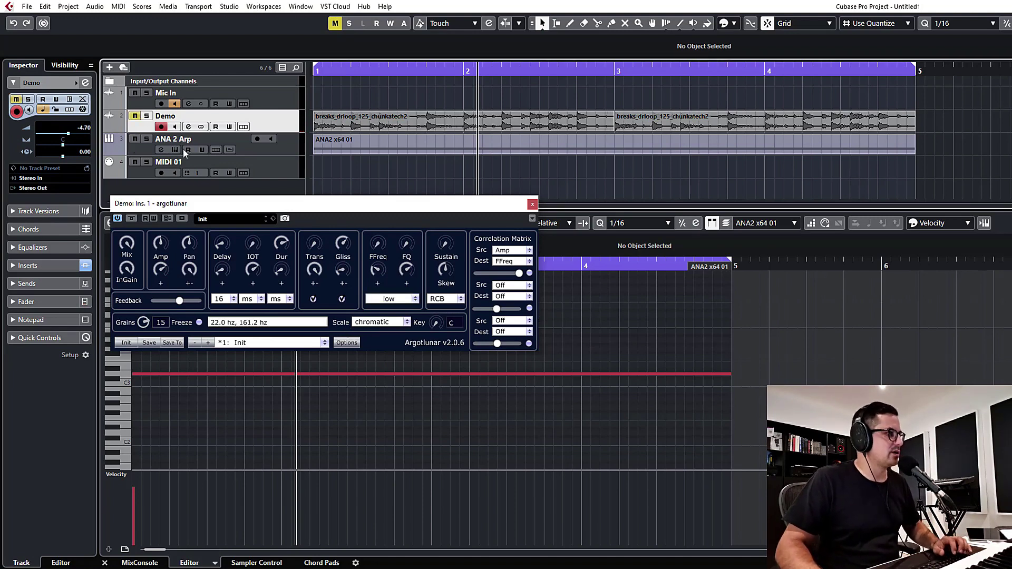
pyautogui.click(162, 149)
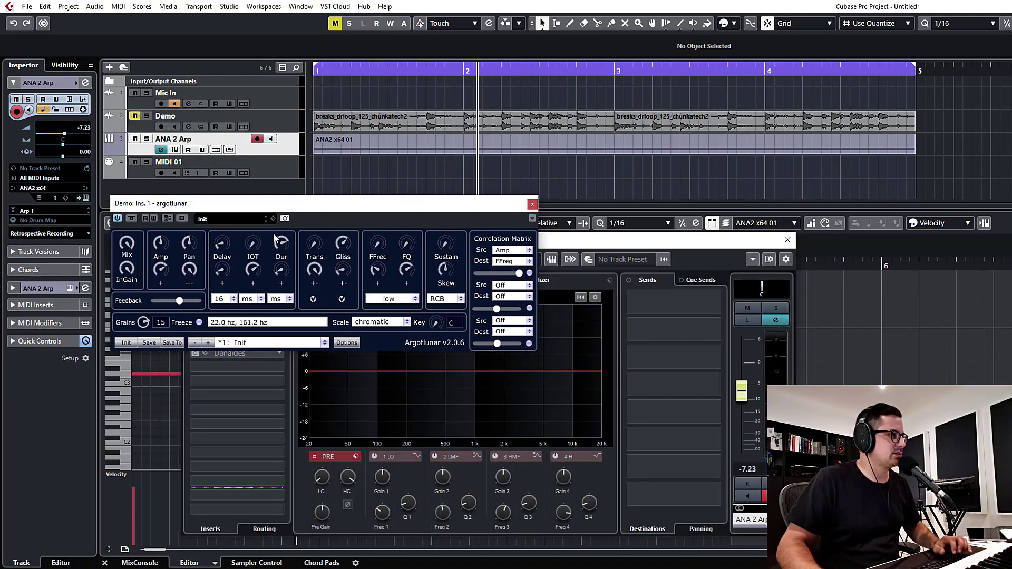
pyautogui.click(532, 204)
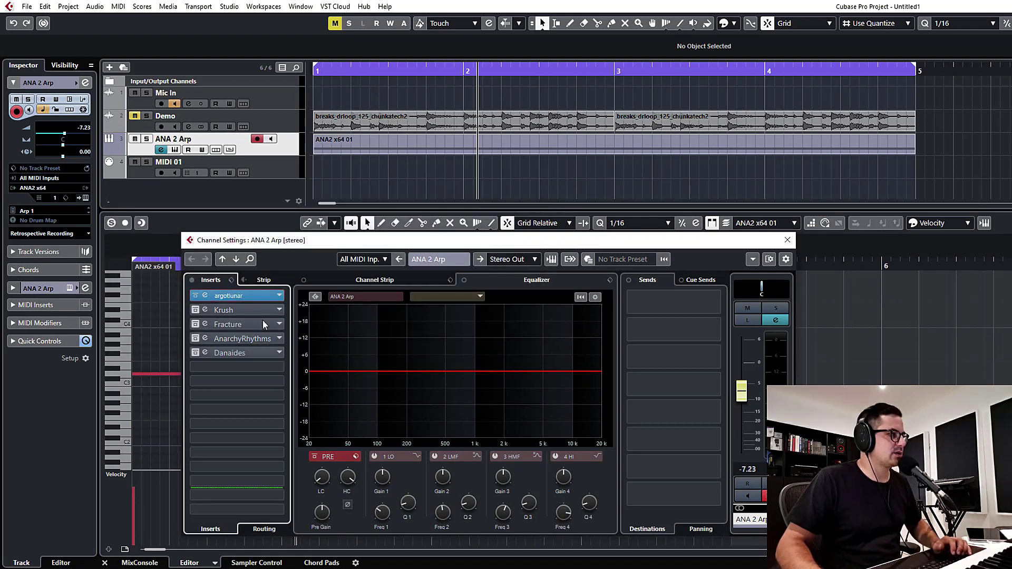
pyautogui.click(232, 296)
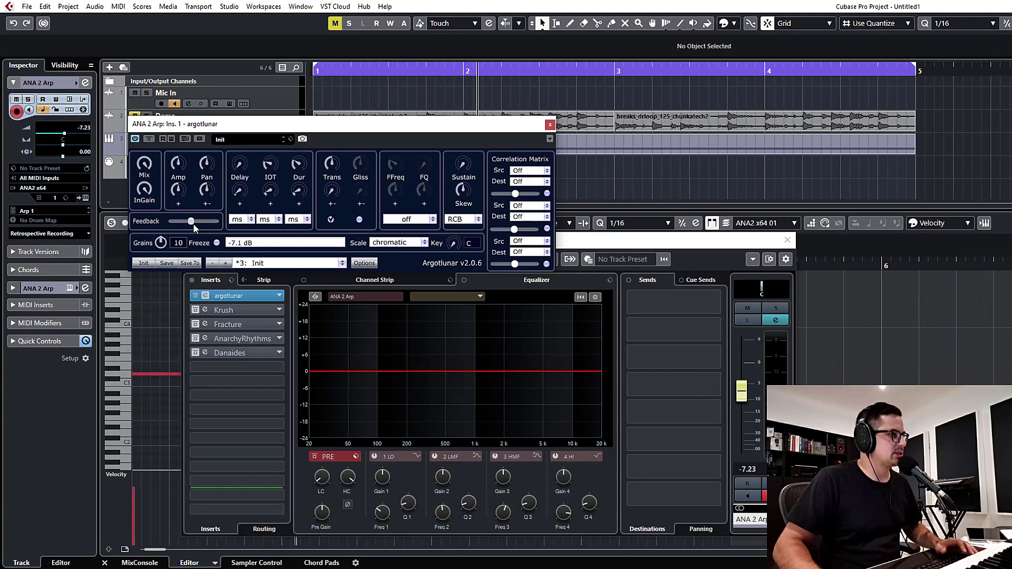
# - Play the arp through argotlunar with feedback at -4.0 dB and increase the grain delay and duration
pyautogui.press('space')
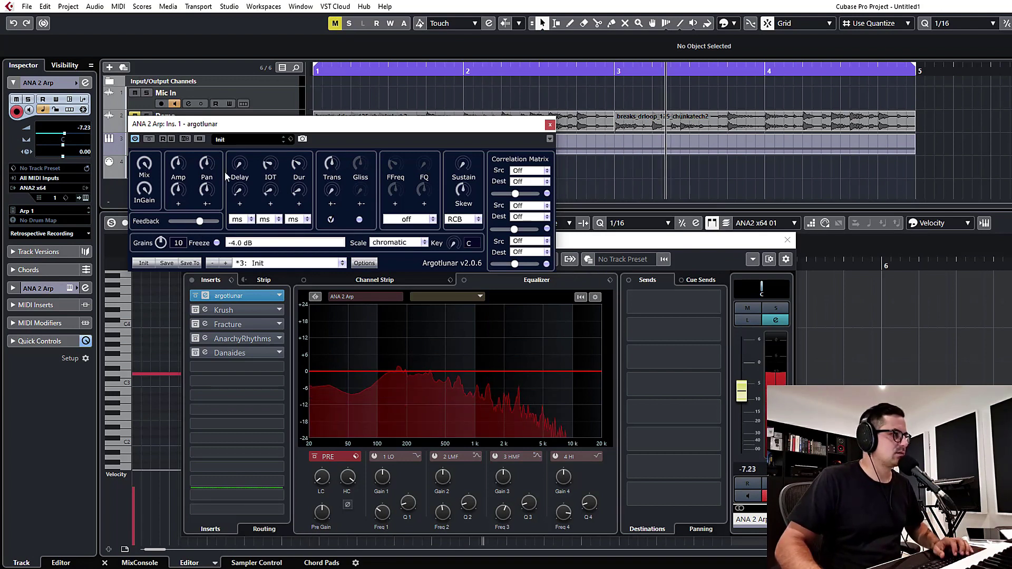
pyautogui.moveTo(290, 162)
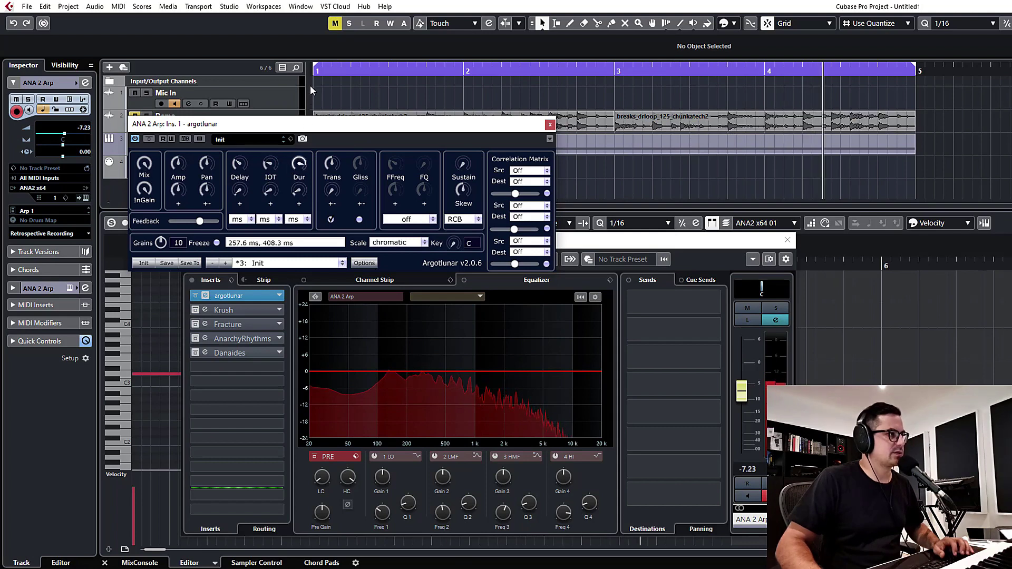
pyautogui.moveTo(248, 165)
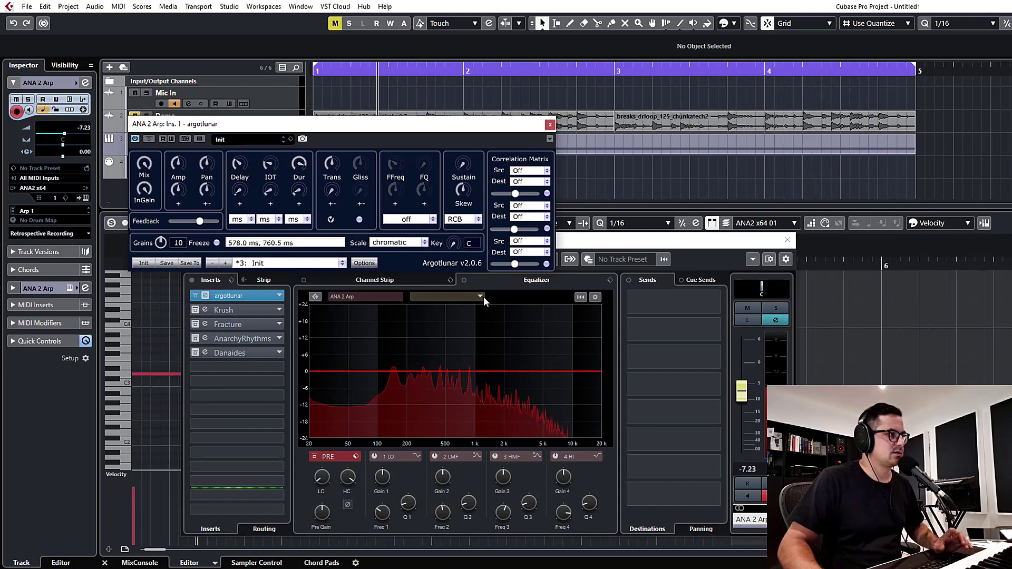
# - Set argotlunar's grain pitch scale to natural minor with D as the key
pyautogui.click(397, 243)
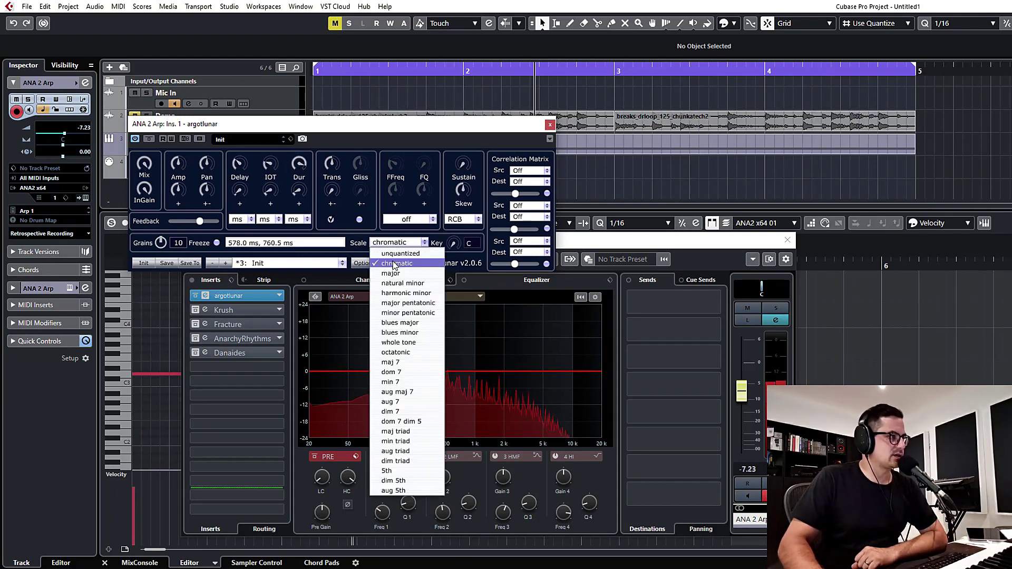
pyautogui.click(401, 263)
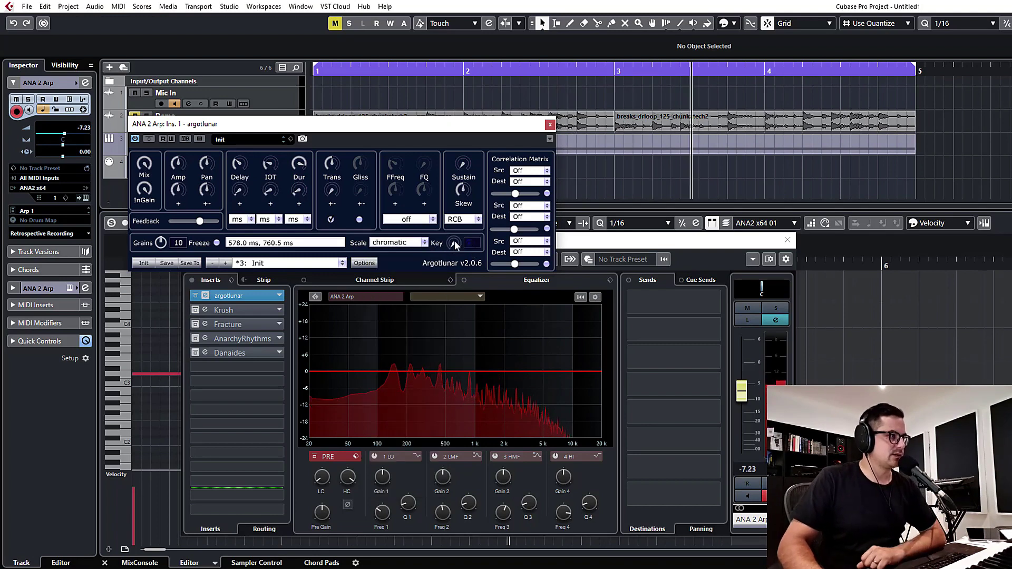
pyautogui.moveTo(454, 244); pyautogui.dragTo(454, 231)
pyautogui.click(411, 242)
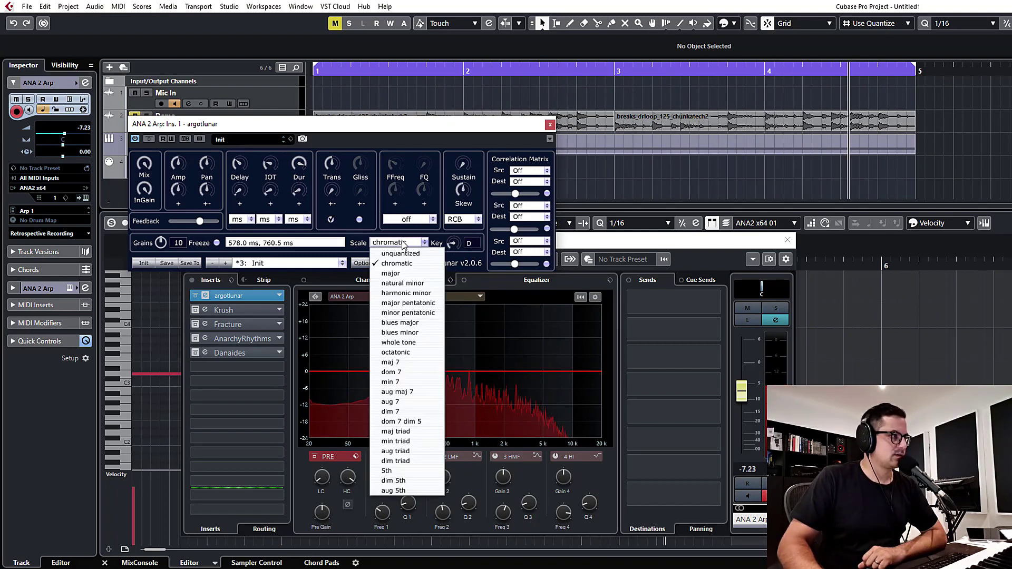
pyautogui.click(395, 273)
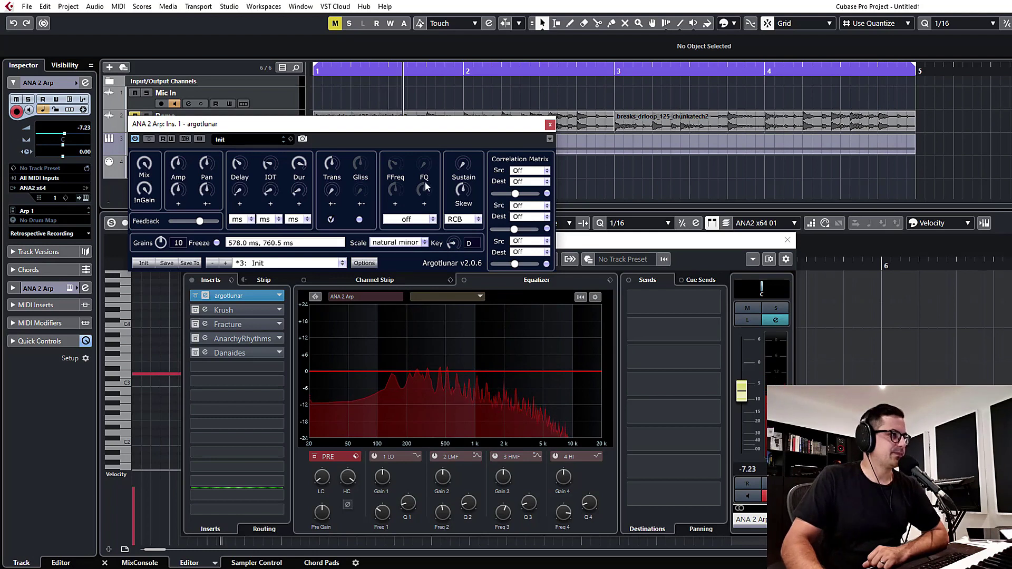
# - Raise the grain transposition to 12 and change the scale's key to A
pyautogui.moveTo(339, 165)
pyautogui.moveTo(339, 165); pyautogui.dragTo(352, 131)
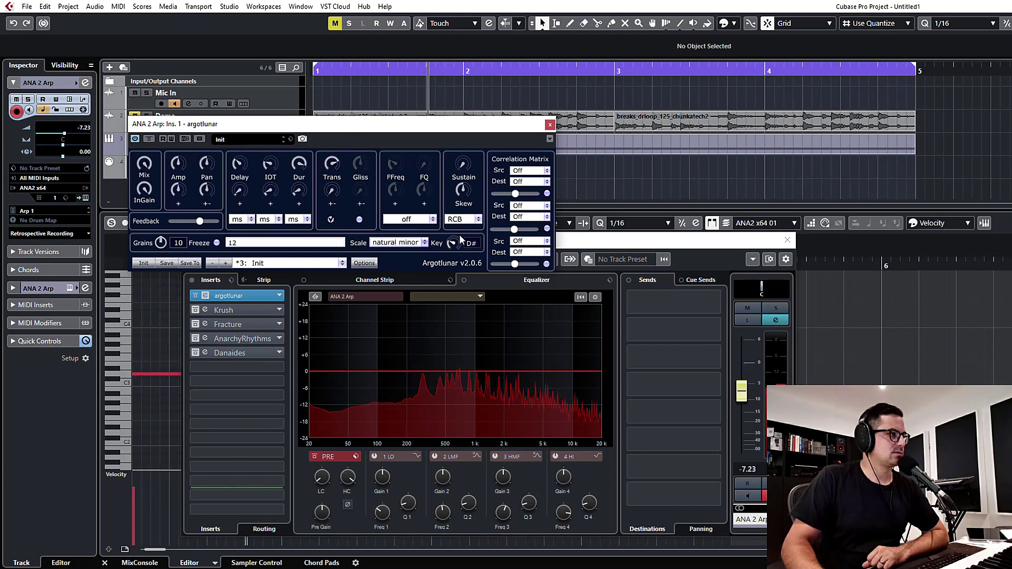
pyautogui.moveTo(460, 239); pyautogui.dragTo(468, 166)
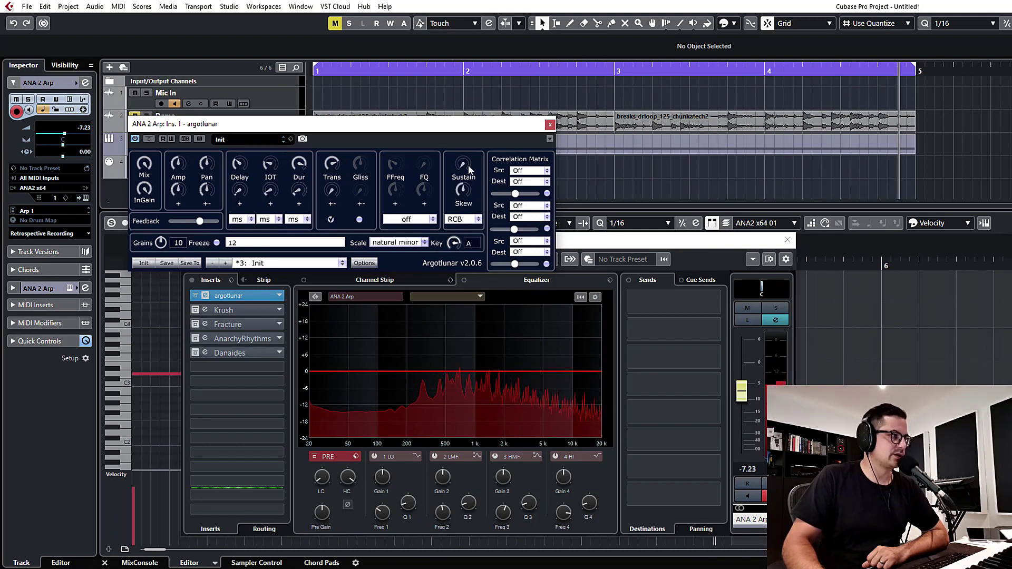
# - Try the chromatic scale again, and then set the scale to maj 7 with D as the key
pyautogui.click(425, 244)
pyautogui.click(421, 263)
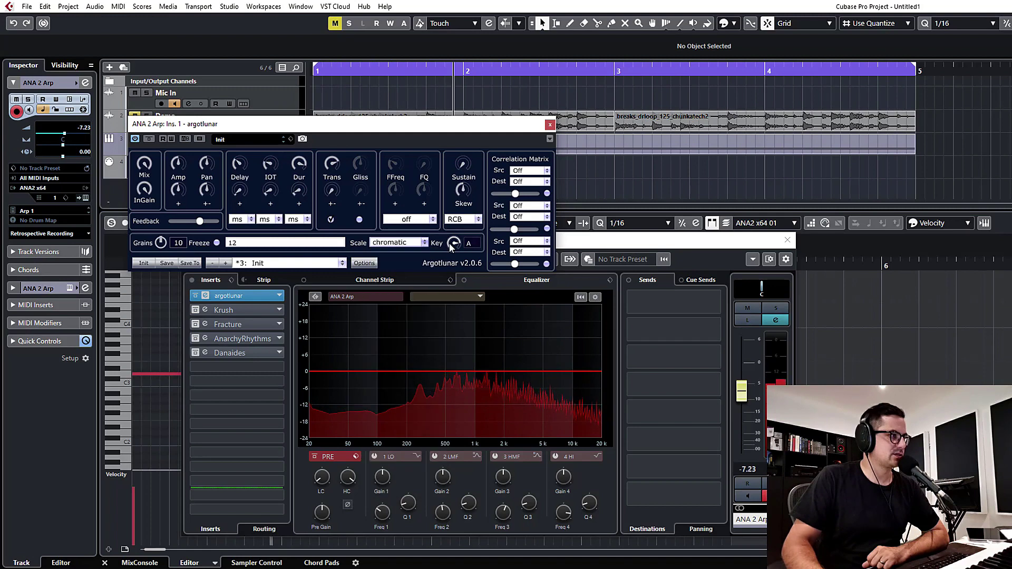
pyautogui.click(405, 243)
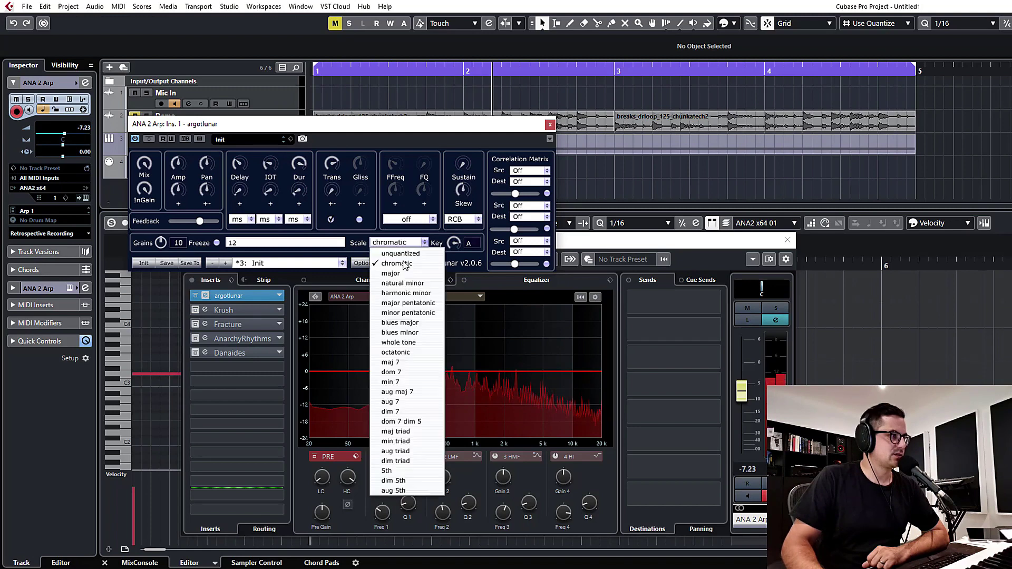
pyautogui.click(404, 362)
pyautogui.moveTo(451, 245); pyautogui.dragTo(448, 327)
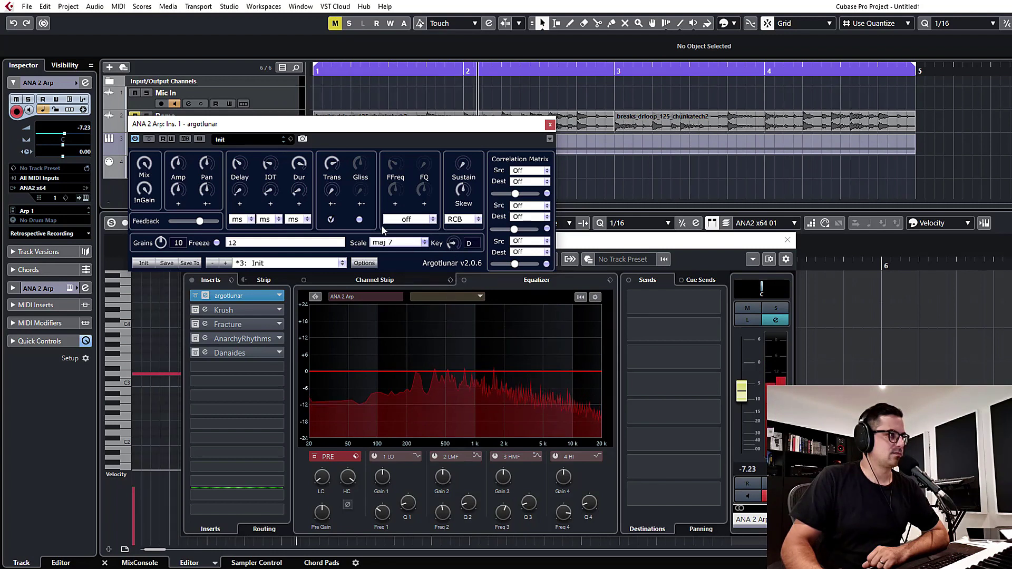
# - Enable grain glissando with transposition at -12, and set the mix to 0.64 dry and 0.36 wet
pyautogui.click(360, 219)
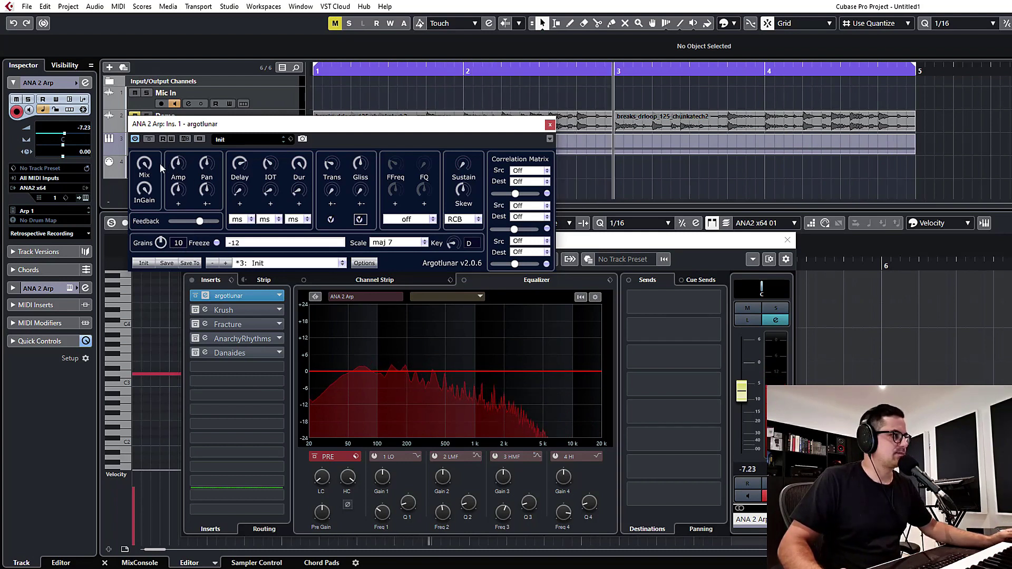
pyautogui.moveTo(145, 186); pyautogui.dragTo(160, 246)
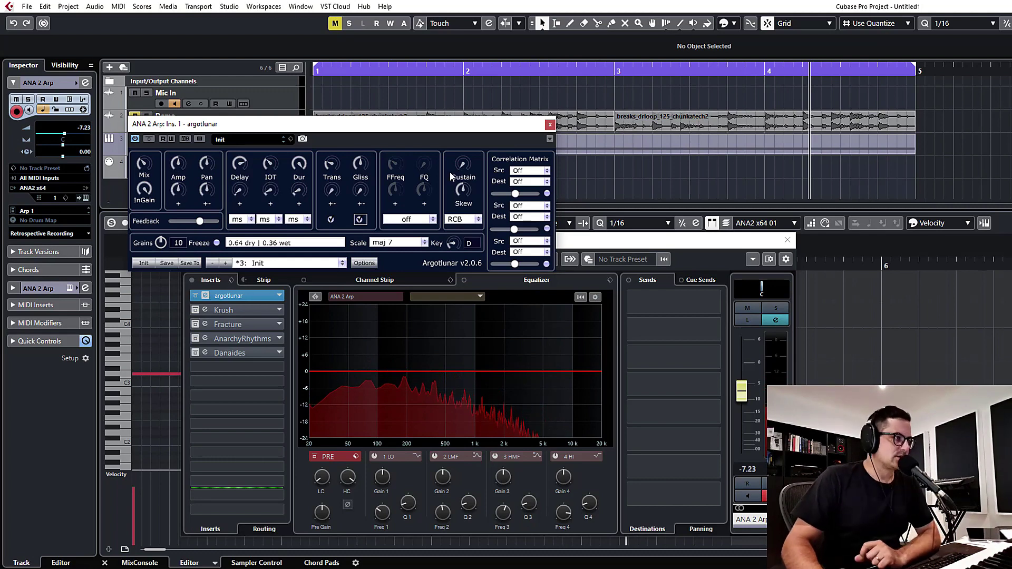
# - Close argotlunar, unmute the Demo track, and open its Krush insert from the Demo channel settings
pyautogui.click(549, 126)
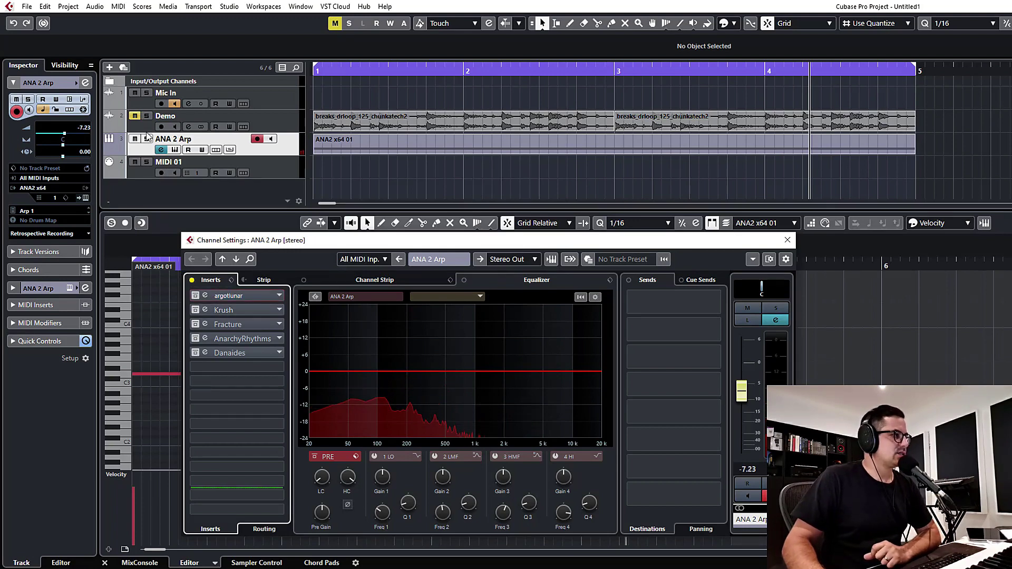
pyautogui.click(135, 116)
pyautogui.click(189, 127)
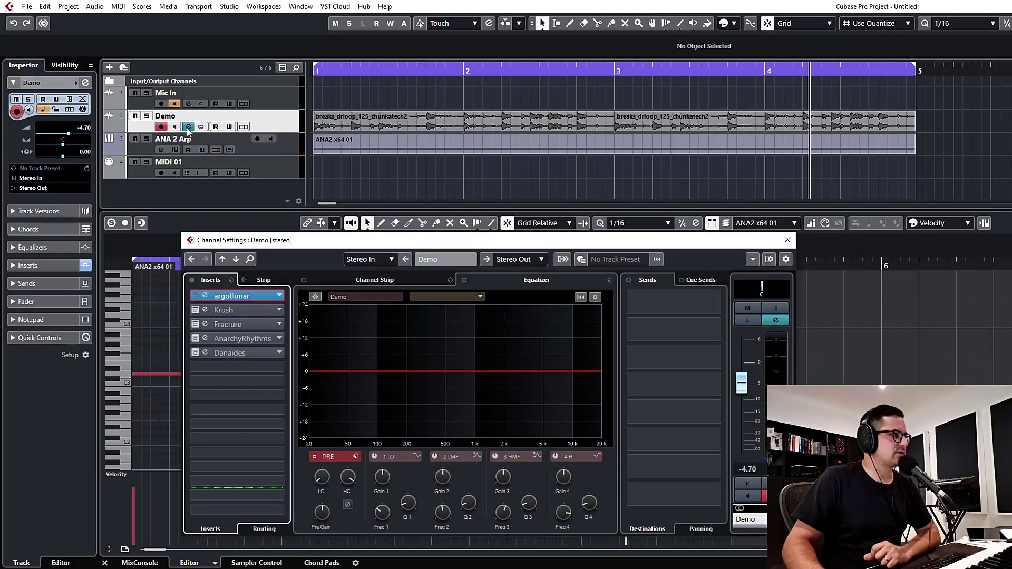
pyautogui.click(196, 310)
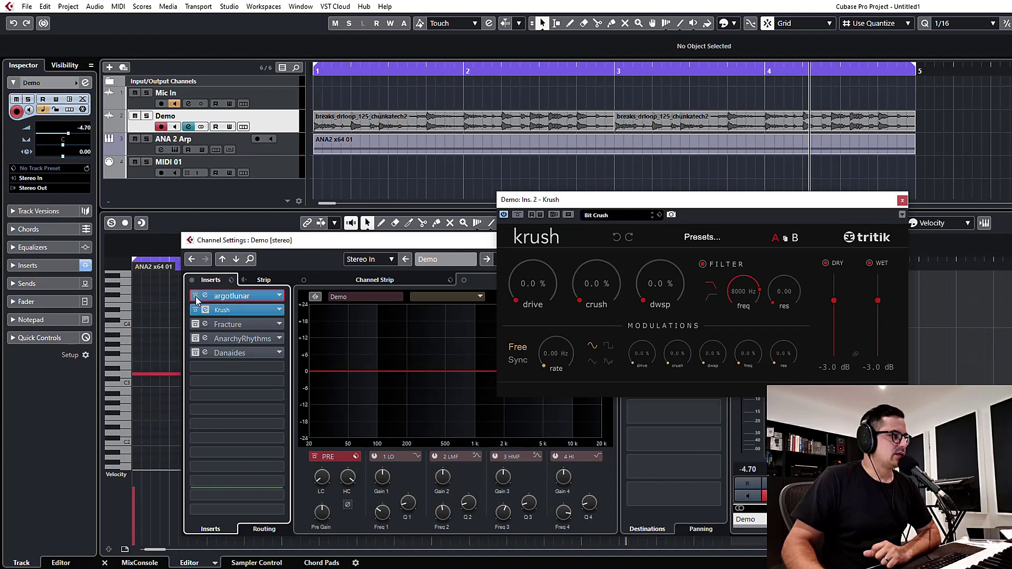
pyautogui.moveTo(593, 207); pyautogui.dragTo(181, 193)
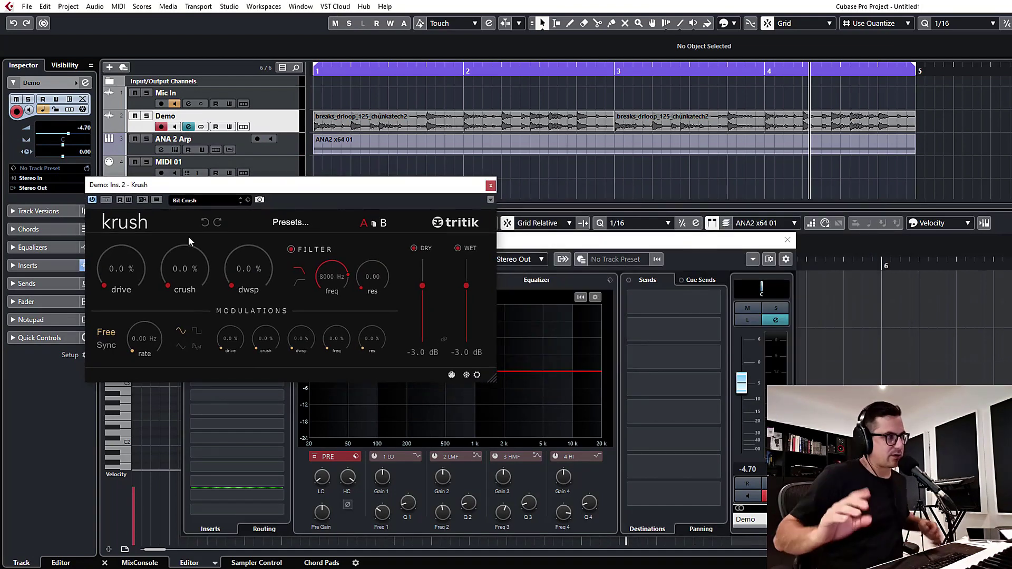
pyautogui.click(787, 240)
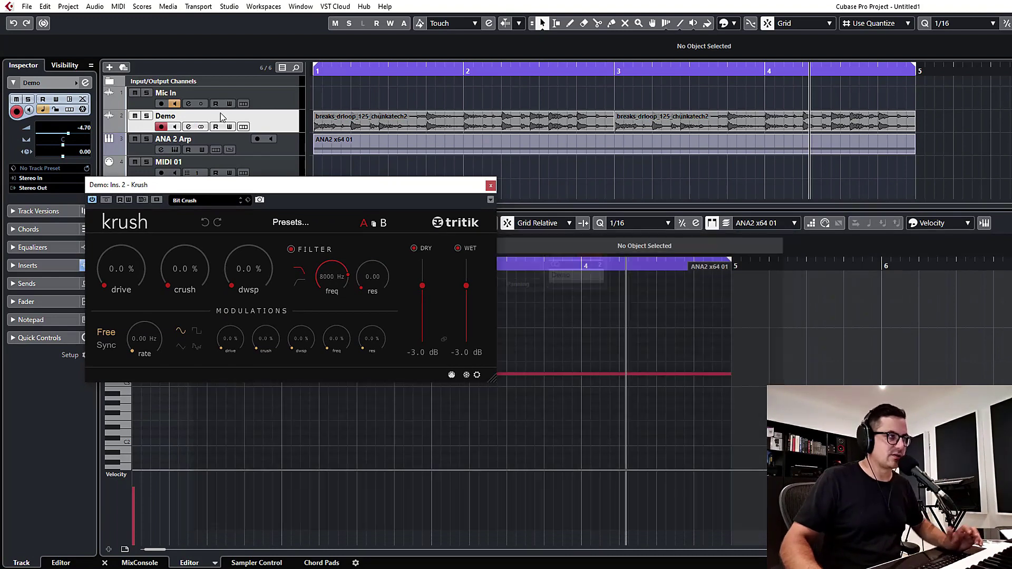
pyautogui.moveTo(268, 186); pyautogui.dragTo(295, 267)
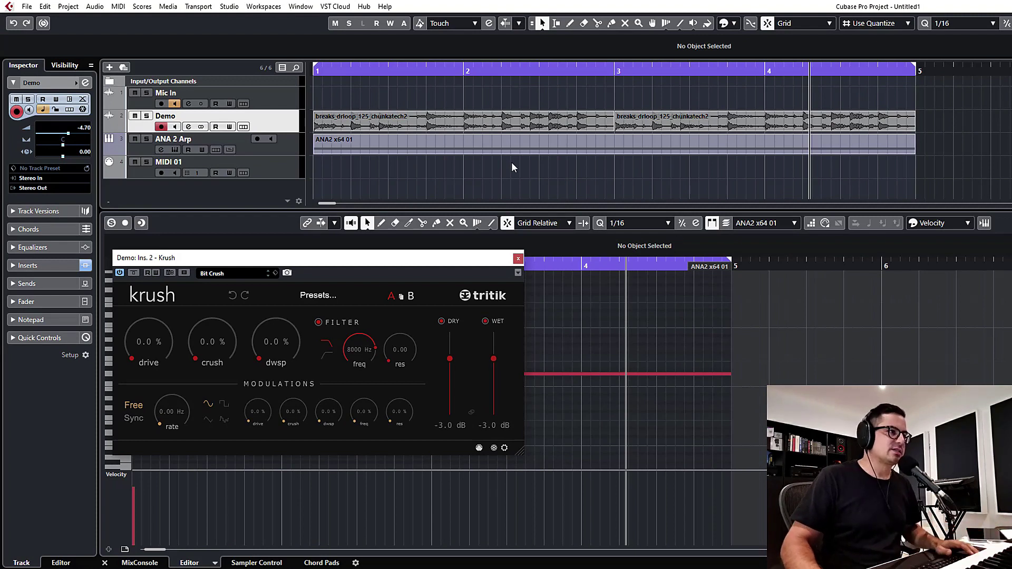
pyautogui.hotkey('ctrl', 'alt', 'e')
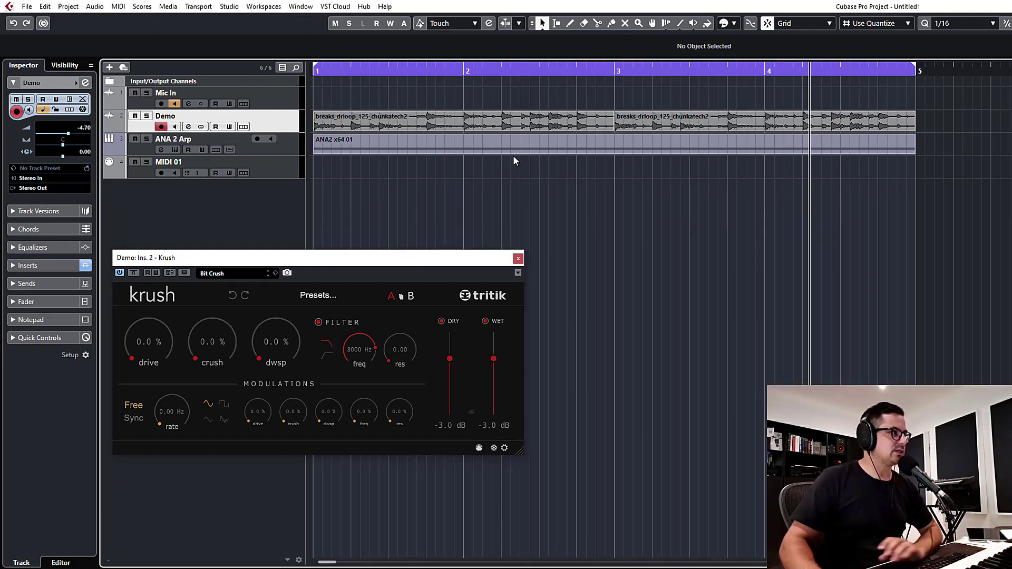
# - Mute the ANA 2 Arp track and play the drum loop with Krush's drive raised to 66.0 %
pyautogui.press('space')
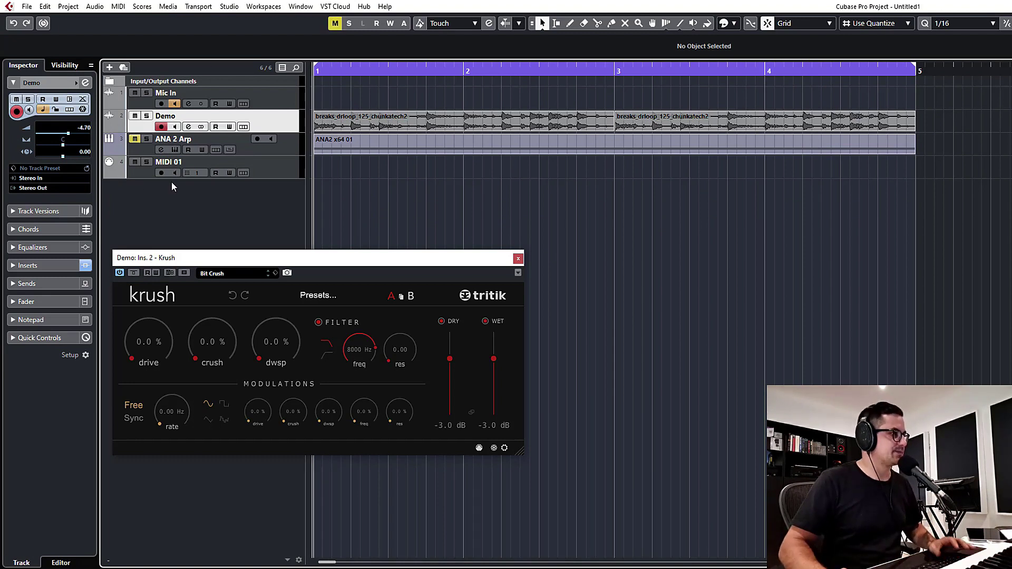
pyautogui.press('space')
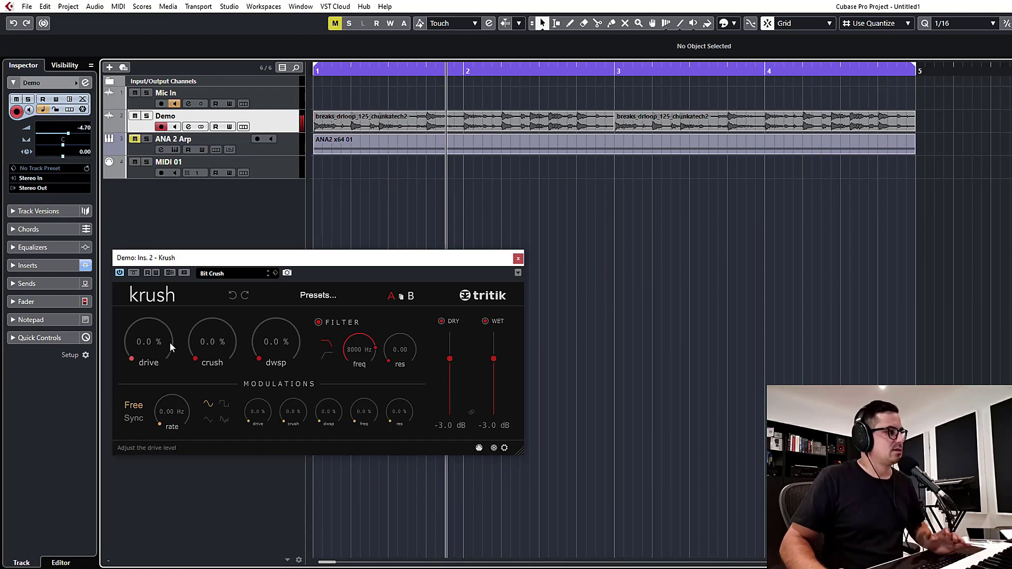
pyautogui.press('space')
pyautogui.doubleClick(154, 344)
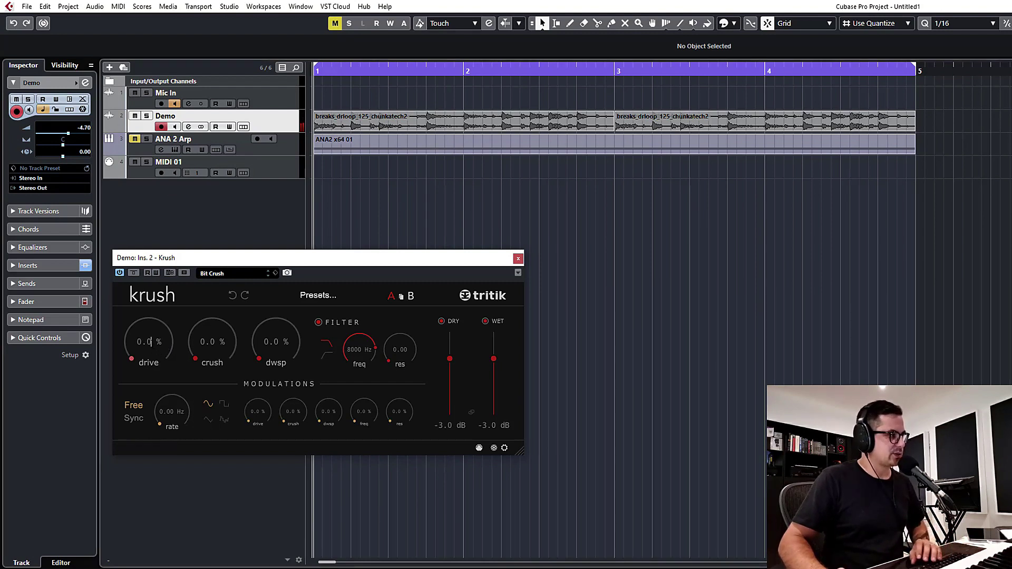
pyautogui.press('space')
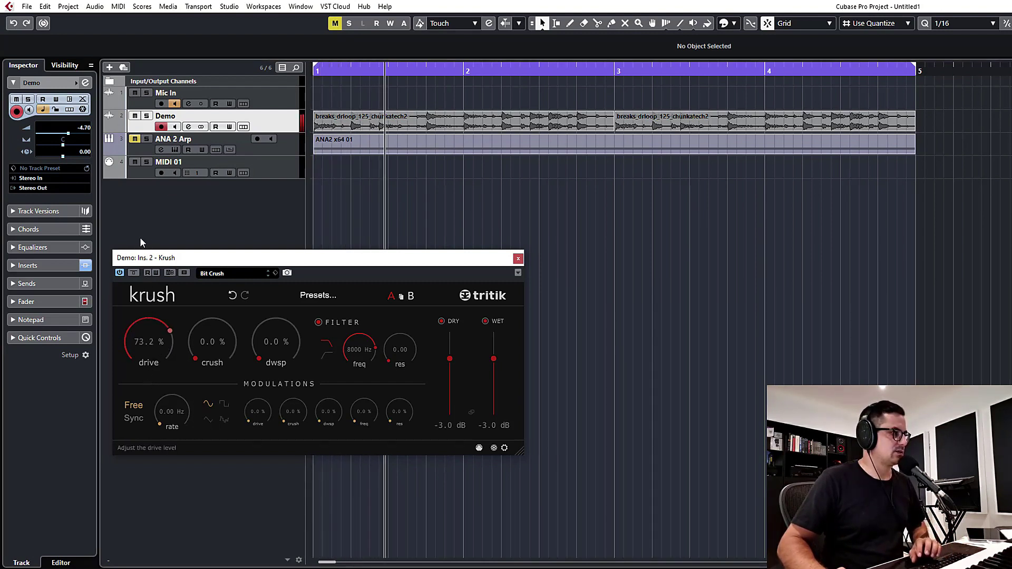
pyautogui.moveTo(124, 352); pyautogui.dragTo(126, 317)
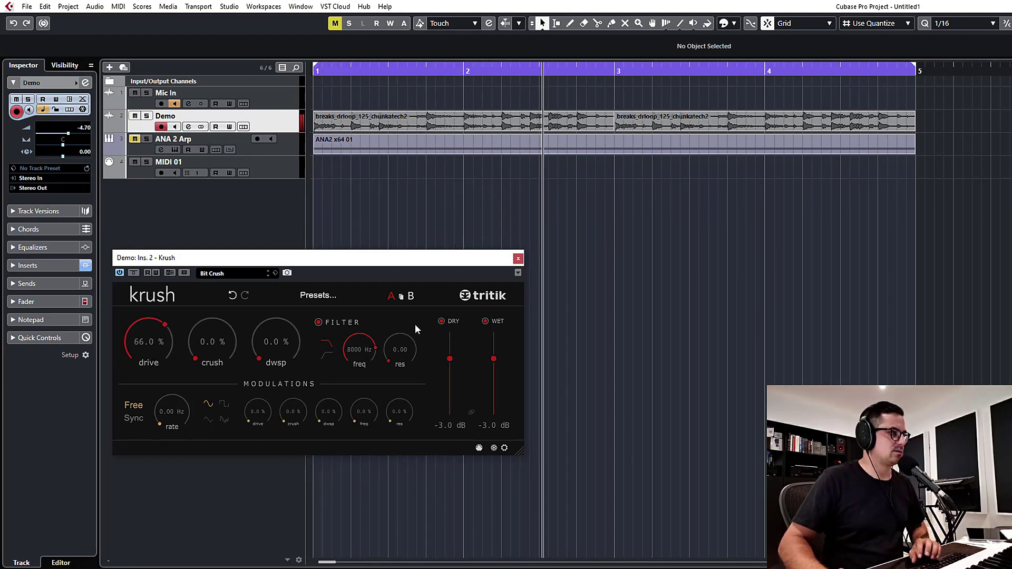
# - With Krush's dry signal switched off, return the drive to 0.0 % and sweep the crush amount
pyautogui.click(441, 321)
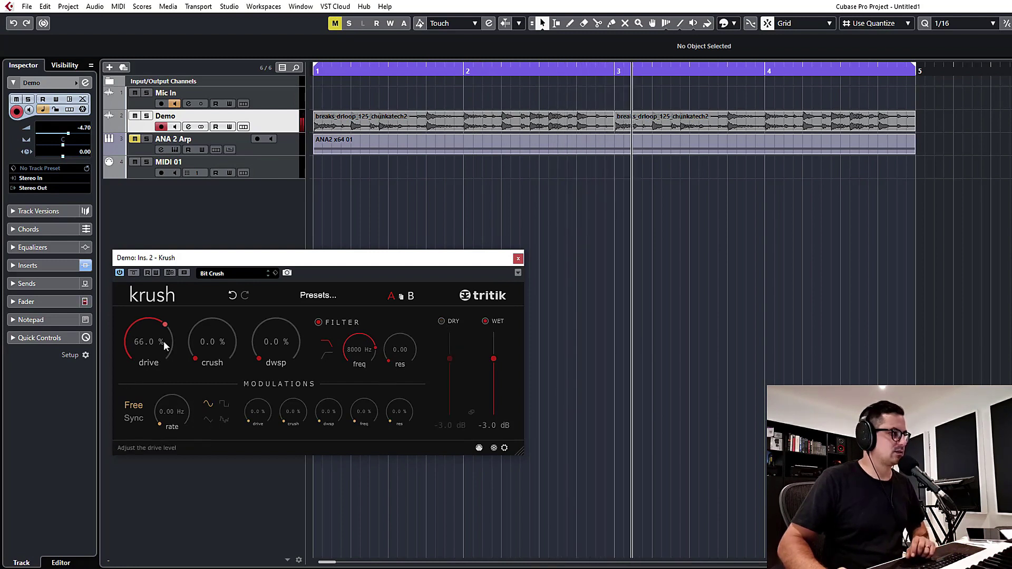
pyautogui.moveTo(172, 305); pyautogui.dragTo(163, 357)
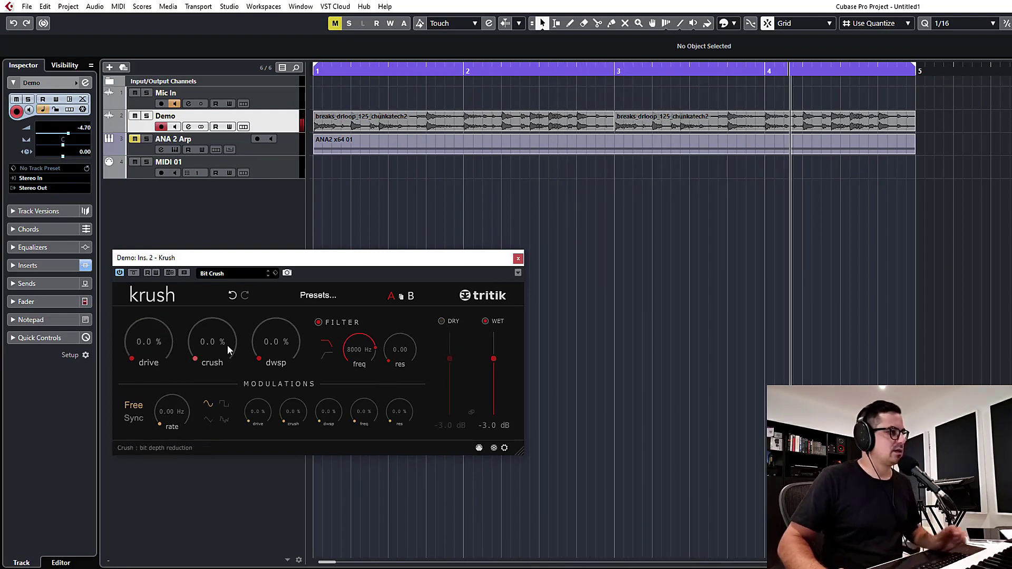
pyautogui.moveTo(224, 344); pyautogui.dragTo(210, 295)
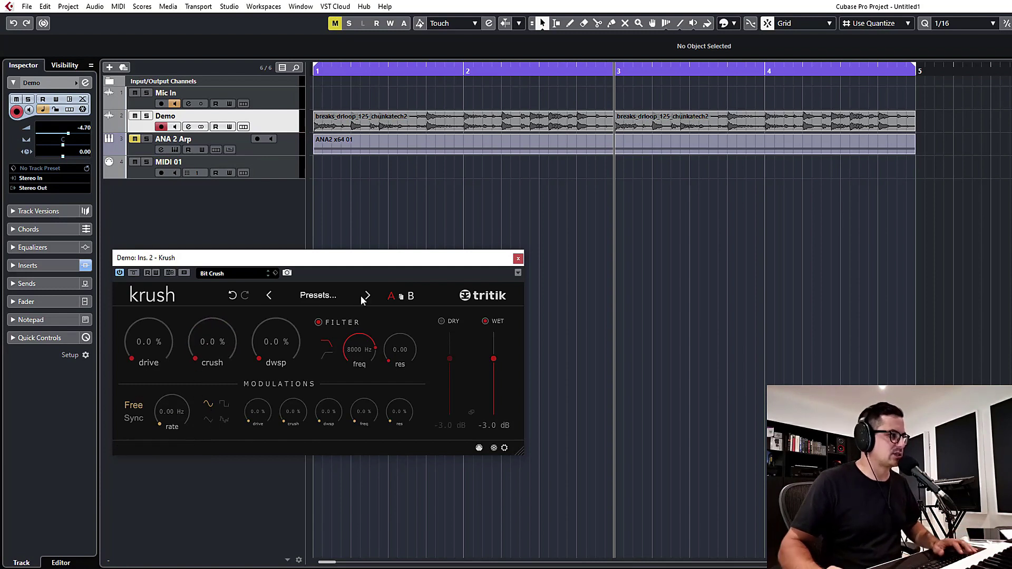
# - Play the drum loop from the start and raise Krush's downsampling to about 72 %
pyautogui.press('KP_Decimal')
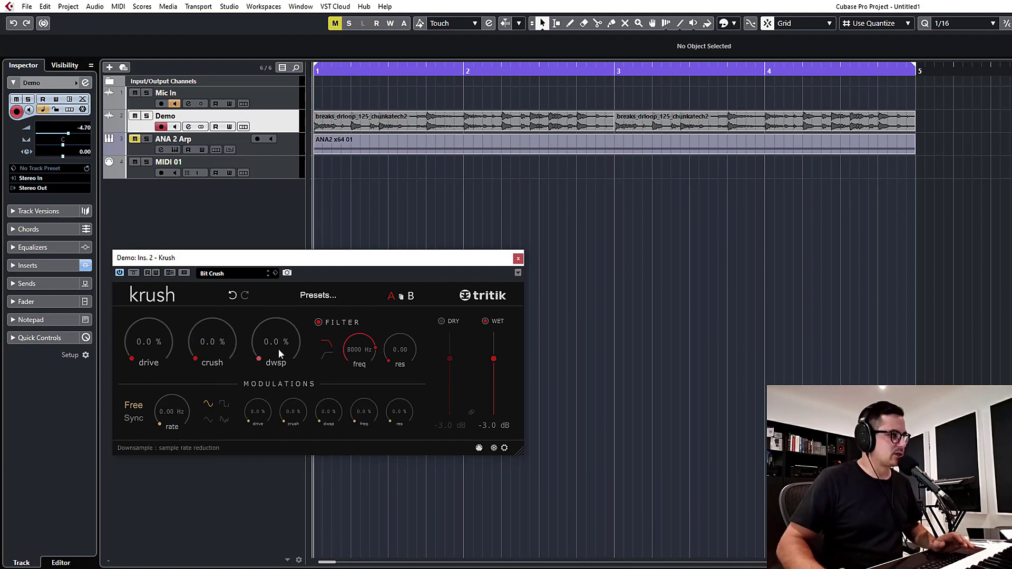
pyautogui.press('space')
pyautogui.moveTo(278, 348); pyautogui.dragTo(267, 287)
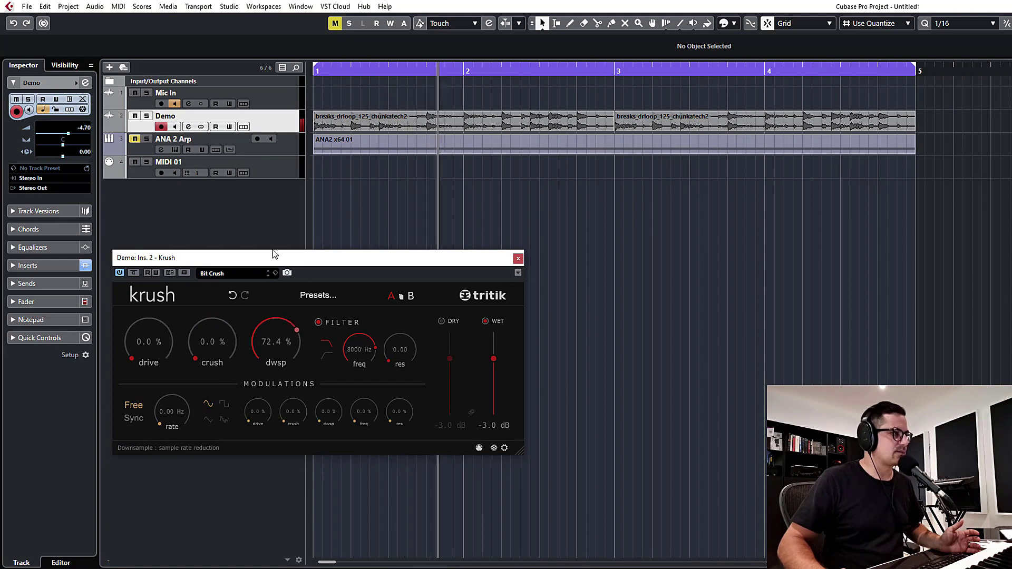
# - Sweep the Krush filter's cutoff frequency up to 20000 Hz and raise its resonance to 0.49
pyautogui.moveTo(364, 347); pyautogui.dragTo(400, 291)
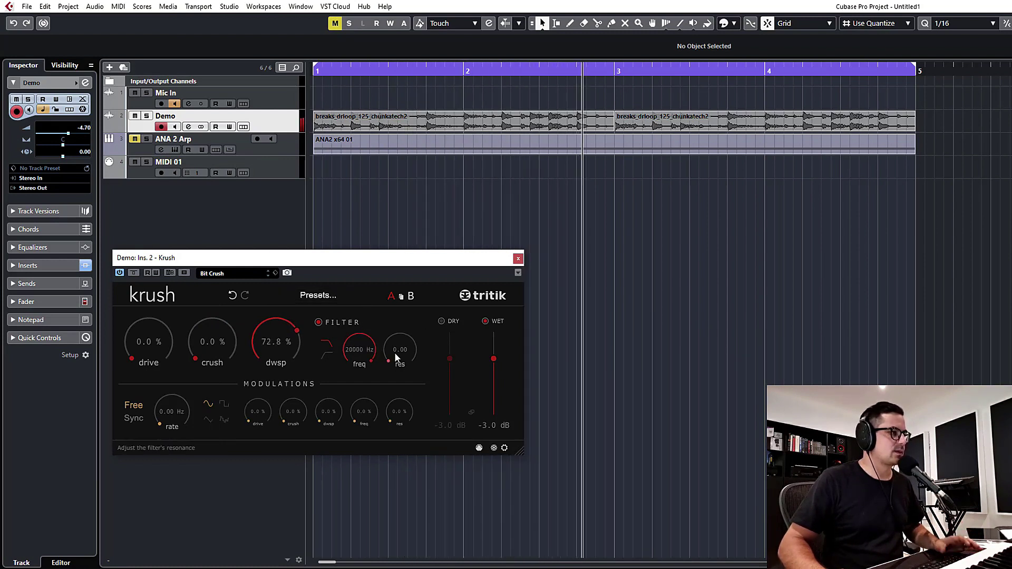
pyautogui.moveTo(344, 347); pyautogui.dragTo(342, 380)
pyautogui.moveTo(392, 345); pyautogui.dragTo(394, 332)
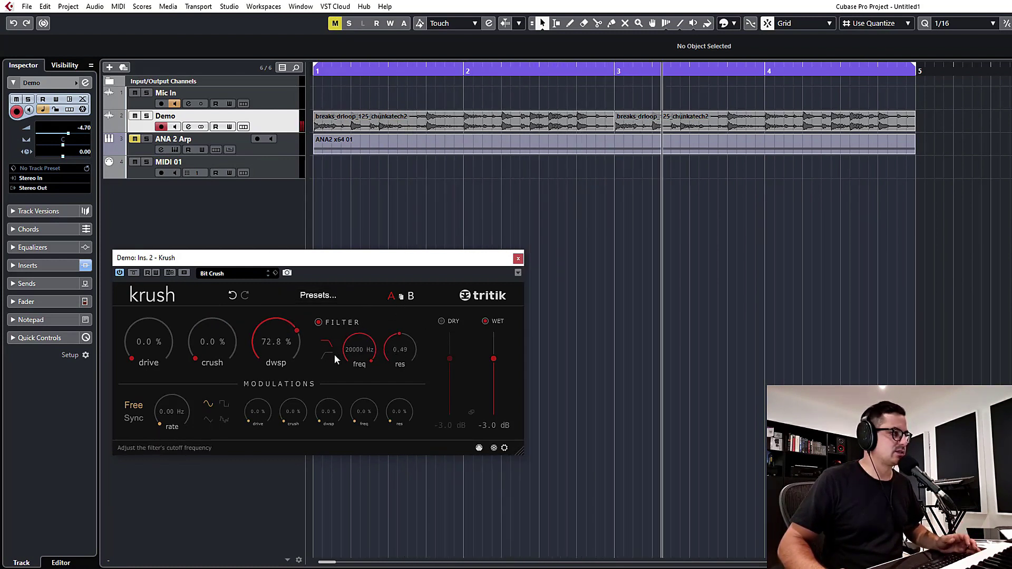
# - Switch the Krush filter to high-pass at 20 Hz with resonance 0.00, and bring the downsampling down to 0.0 %
pyautogui.moveTo(362, 422); pyautogui.dragTo(365, 330)
pyautogui.click(325, 353)
pyautogui.moveTo(277, 340); pyautogui.dragTo(287, 429)
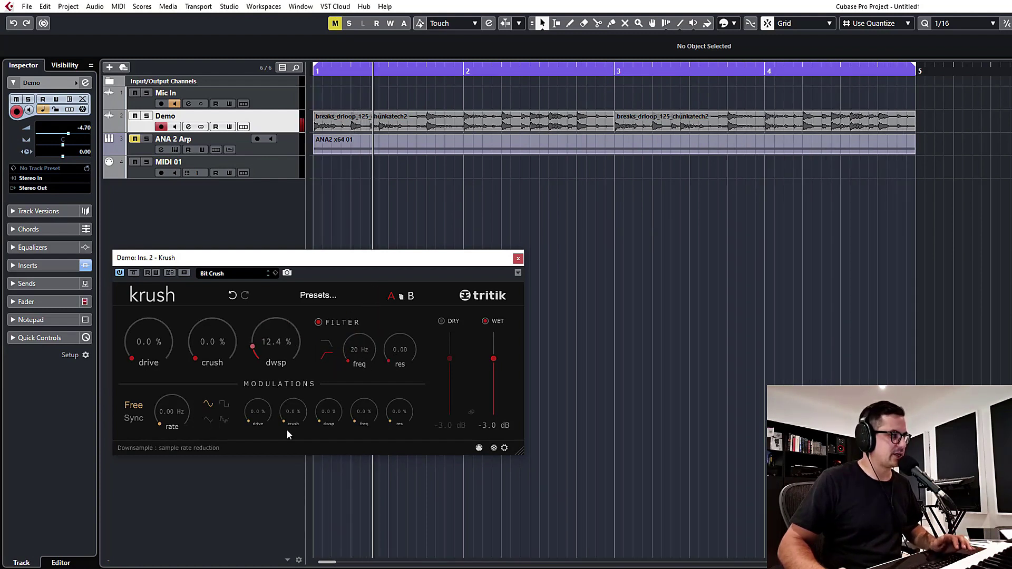
pyautogui.moveTo(403, 336); pyautogui.dragTo(413, 311)
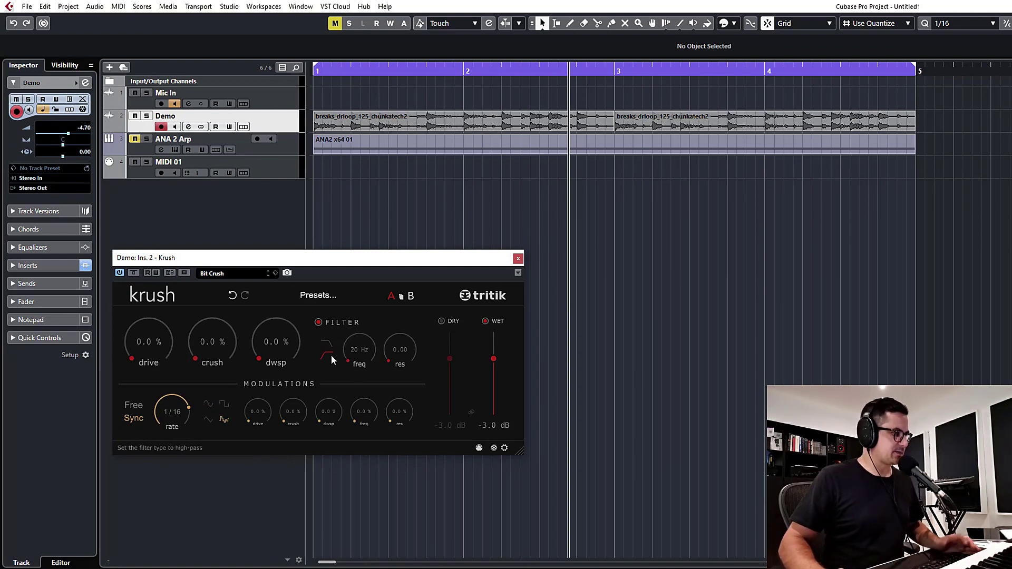
# - Set crush to 100.0 % and drive to 64.8 %, each with 100.0 % depth of the modulation synced at 1/16
pyautogui.moveTo(205, 353); pyautogui.dragTo(257, 214)
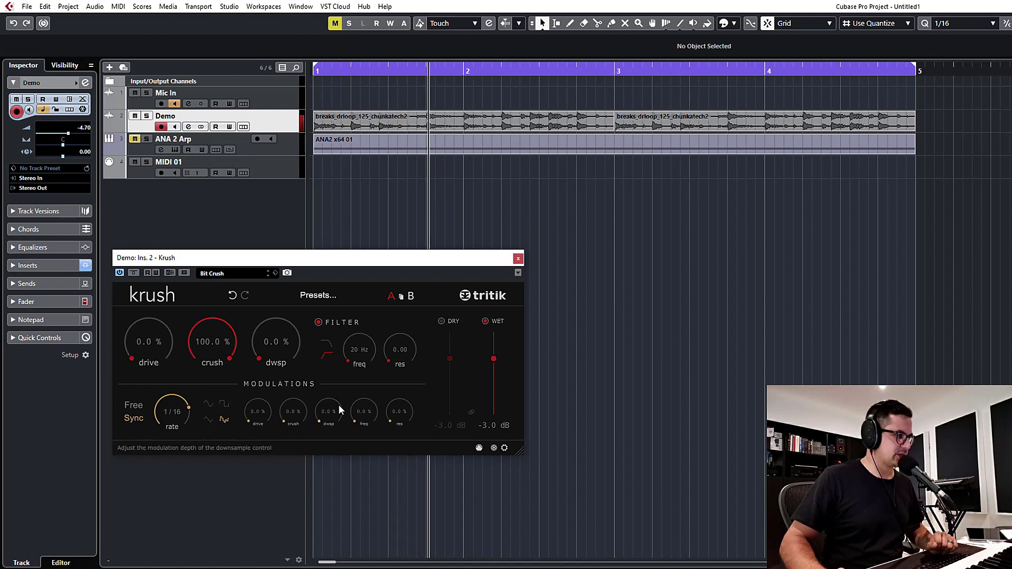
pyautogui.moveTo(287, 415); pyautogui.dragTo(283, 350)
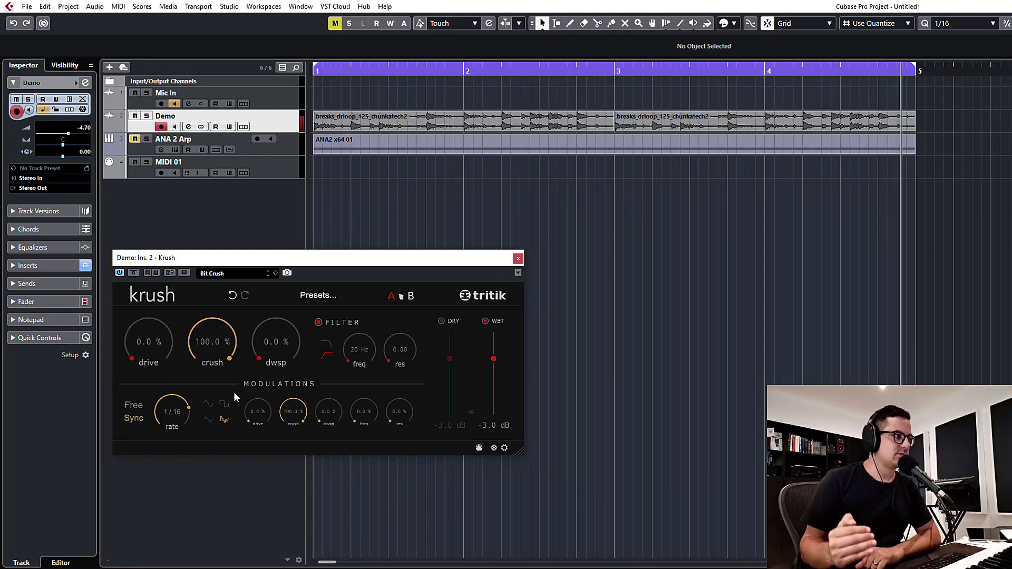
pyautogui.moveTo(151, 378); pyautogui.dragTo(236, 401)
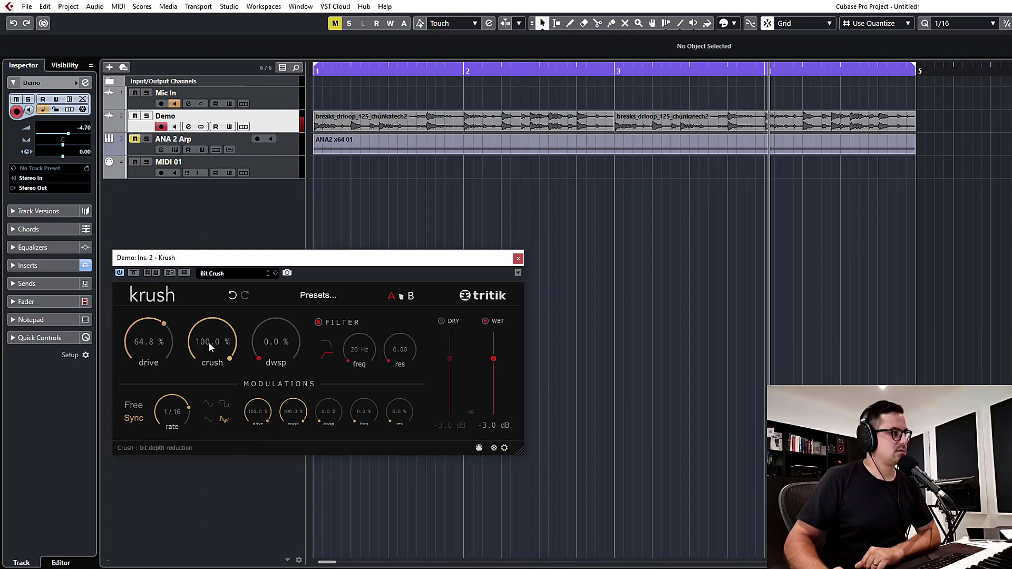
# - Switch the Krush filter to low-pass at 20000 Hz with resonance 0.96, and set its frequency modulation depth to about 98.8 %
pyautogui.click(323, 350)
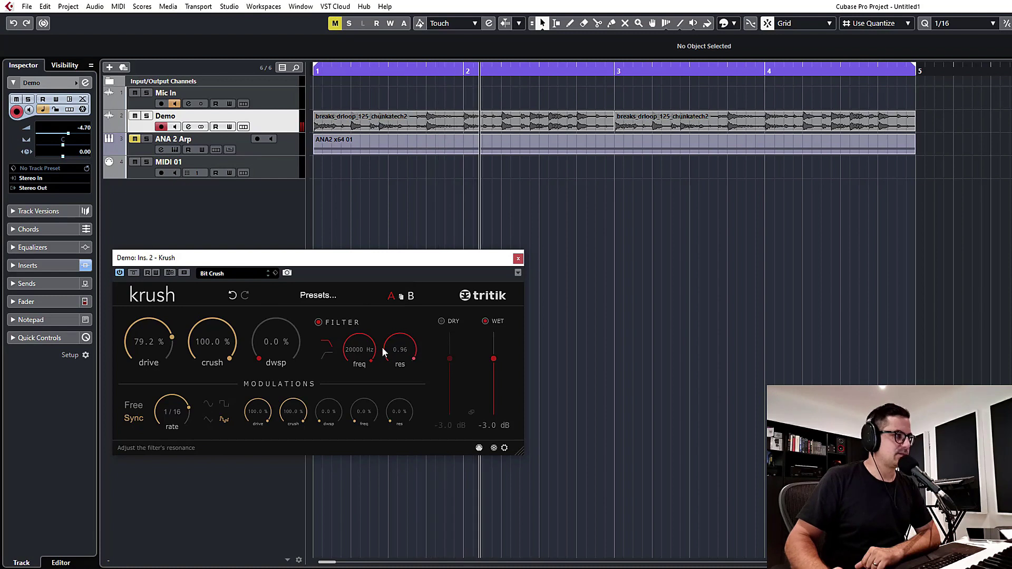
pyautogui.moveTo(364, 417); pyautogui.dragTo(375, 181)
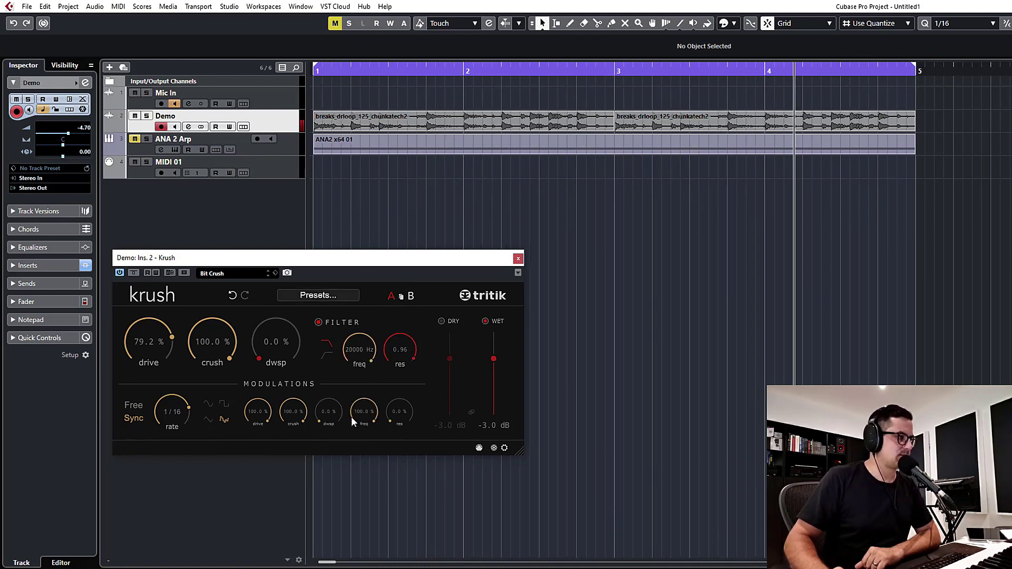
pyautogui.moveTo(351, 417); pyautogui.dragTo(364, 432)
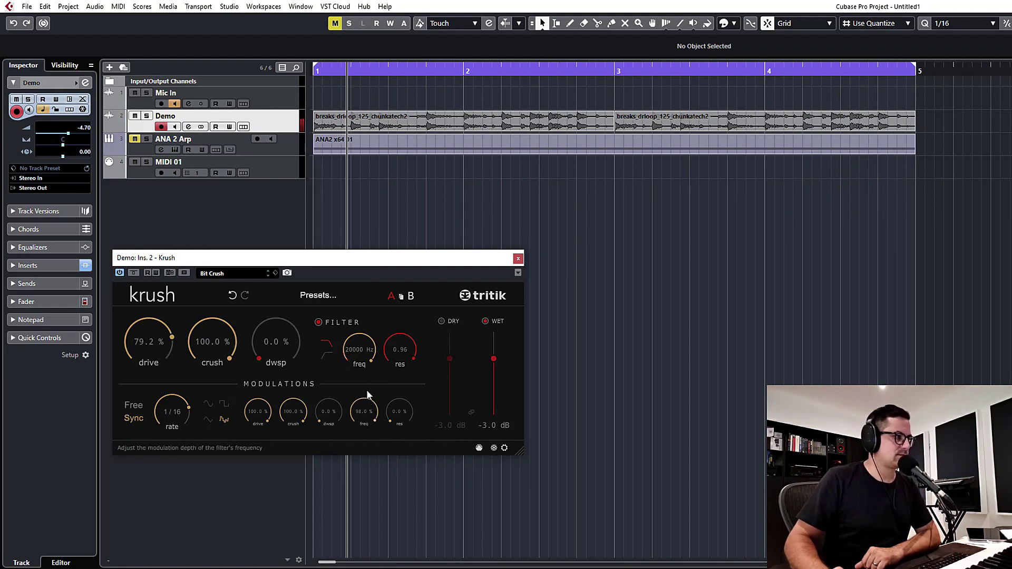
# - Lower crush to 23.2 % and resonance to 0.21, and raise downsampling to 100.0 % with 100.0 % modulation depth
pyautogui.moveTo(235, 341); pyautogui.dragTo(228, 439)
pyautogui.moveTo(265, 350); pyautogui.dragTo(280, 255)
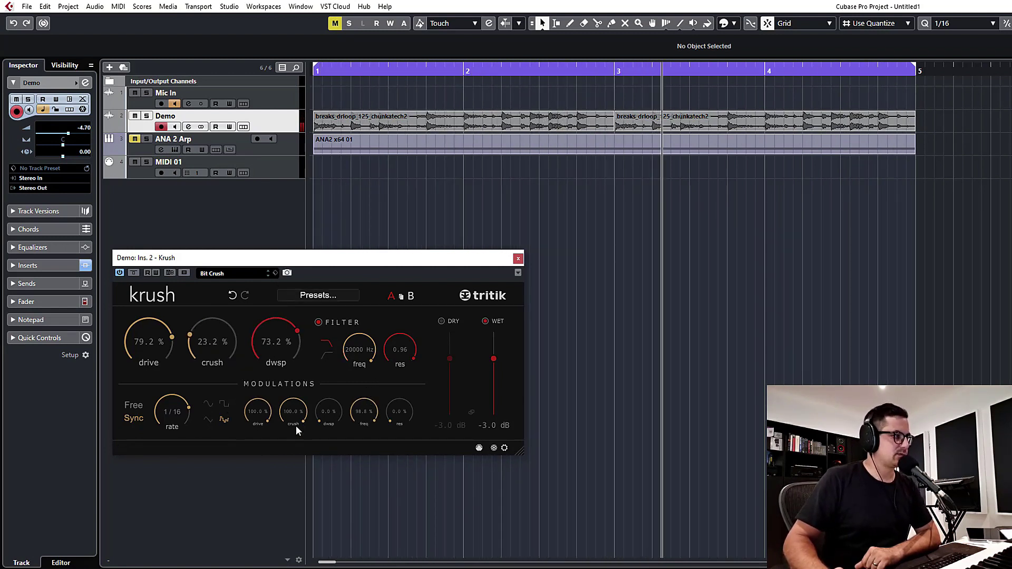
pyautogui.moveTo(329, 415); pyautogui.dragTo(331, 338)
pyautogui.moveTo(399, 352); pyautogui.dragTo(403, 441)
pyautogui.moveTo(299, 359); pyautogui.dragTo(292, 162)
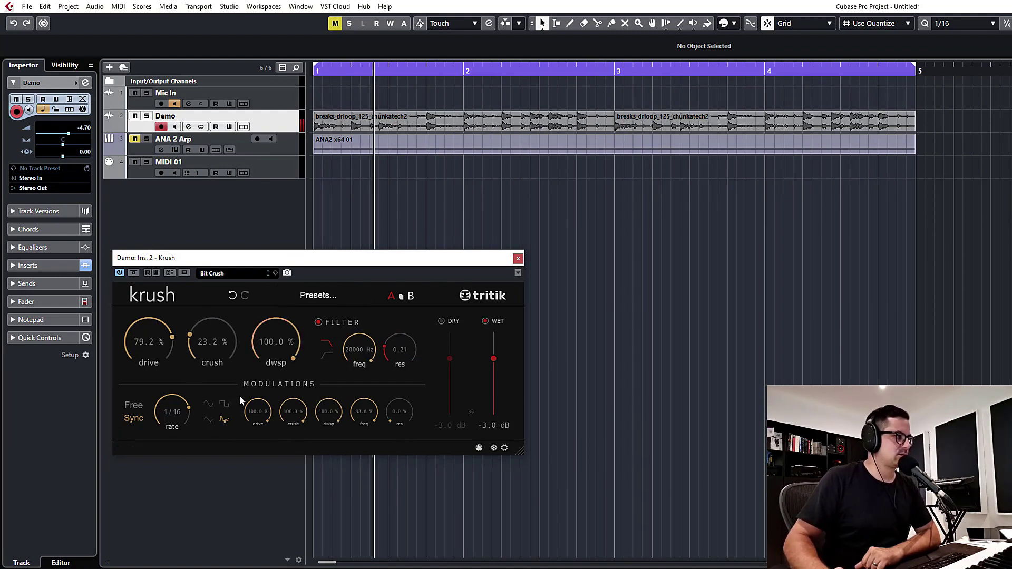
# - Set the Krush filter to high-pass at 104 Hz with resonance 0.42, and raise drive to 100.0 % and crush to 64.0 %
pyautogui.moveTo(360, 350); pyautogui.dragTo(400, 248)
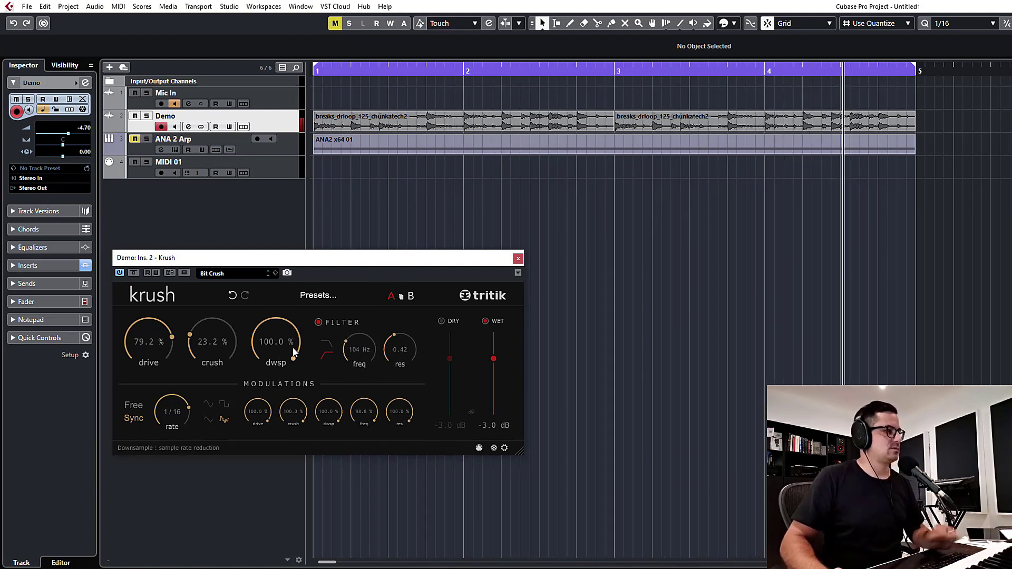
pyautogui.moveTo(213, 340); pyautogui.dragTo(231, 305)
pyautogui.moveTo(150, 340); pyautogui.dragTo(149, 294)
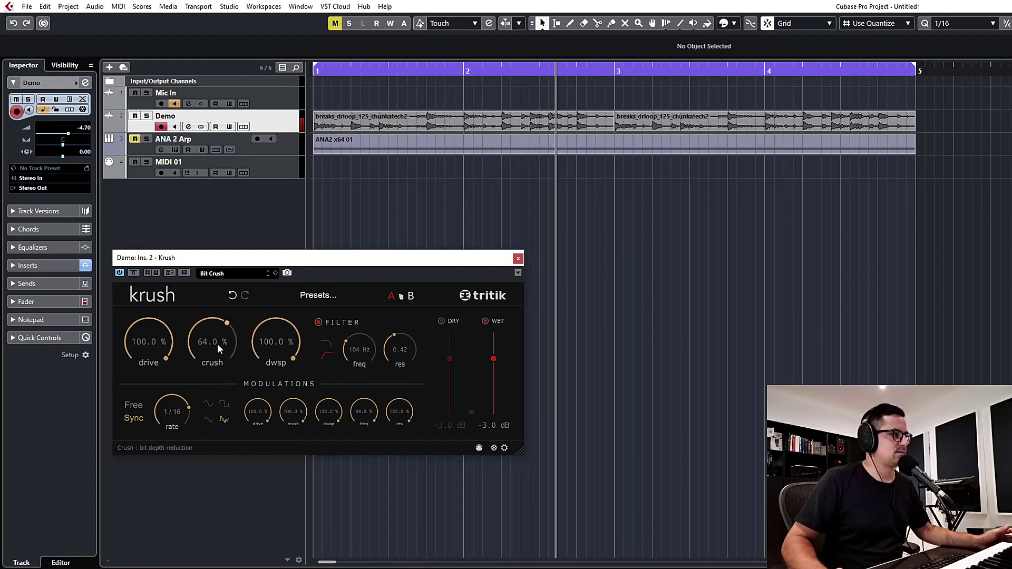
# - Reduce crush to 32.0 % and downsampling to 40.0 %, and bring both back up to 100.0 %
pyautogui.moveTo(217, 343); pyautogui.dragTo(227, 381)
pyautogui.moveTo(269, 352); pyautogui.dragTo(274, 432)
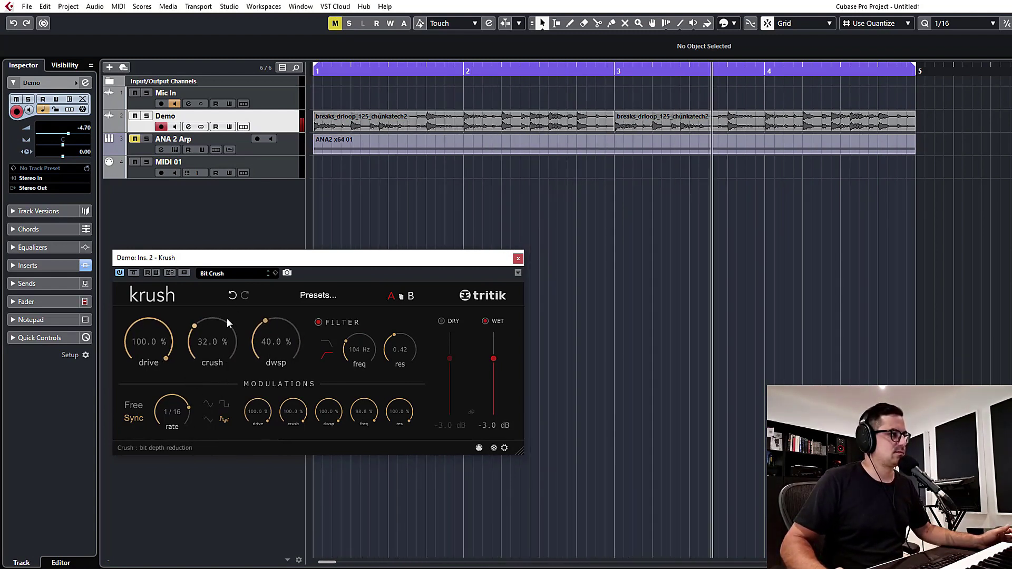
pyautogui.moveTo(227, 318); pyautogui.dragTo(228, 284)
pyautogui.moveTo(169, 418)
pyautogui.mouseDown()
pyautogui.moveTo(172, 455)
pyautogui.moveTo(172, 408)
pyautogui.moveTo(158, 440)
pyautogui.moveTo(175, 419)
pyautogui.mouseUp()
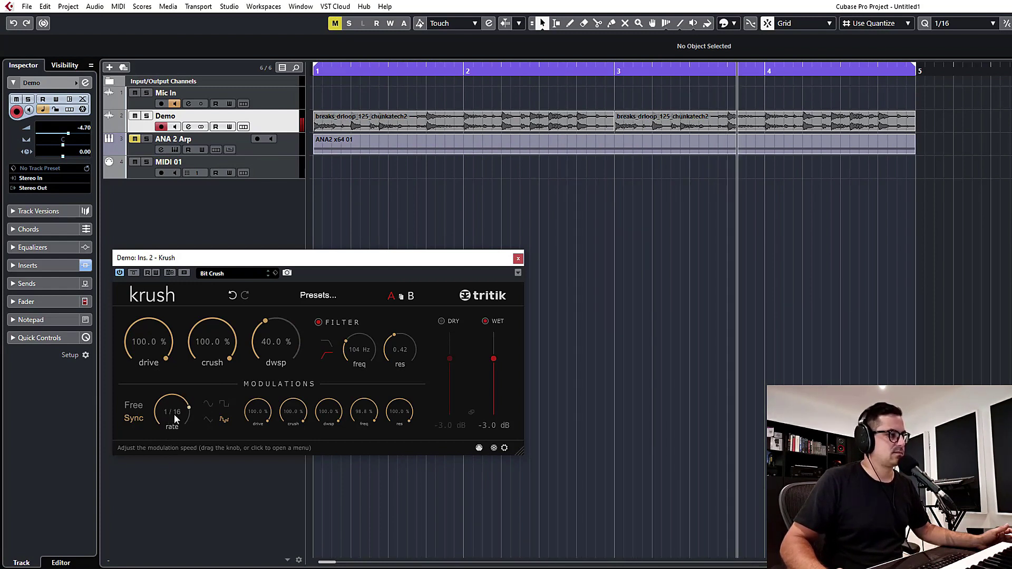
pyautogui.moveTo(275, 341); pyautogui.dragTo(277, 317)
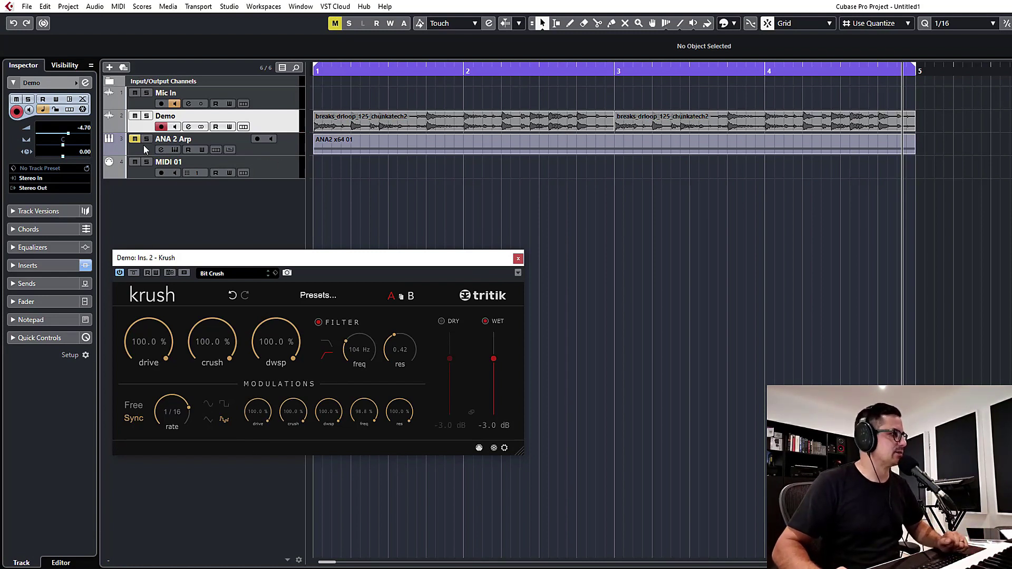
# - Switch the Demo track's active insert from Krush to Fracture, leaving only the Fracture editor open beneath the tracks
pyautogui.click(188, 127)
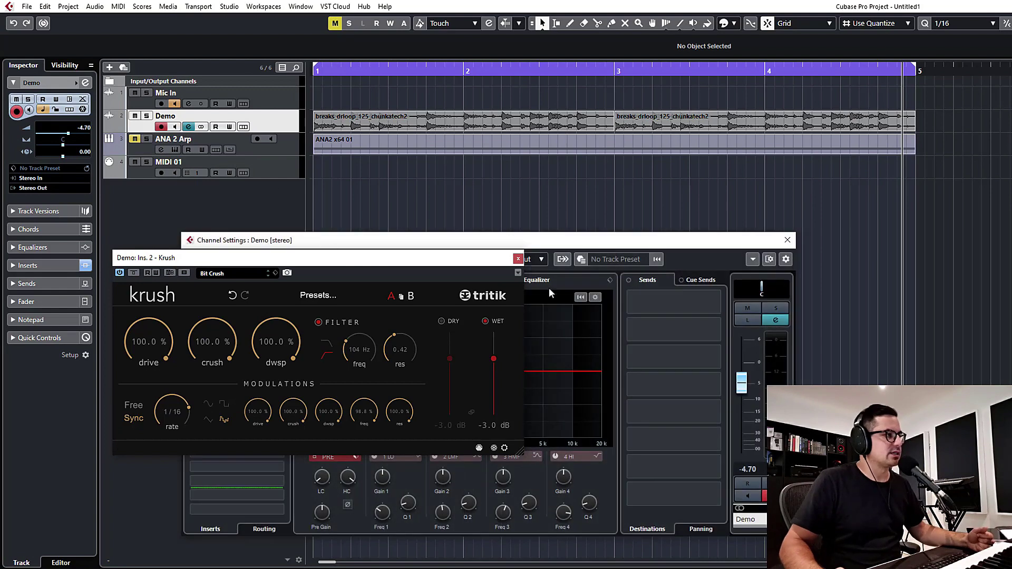
pyautogui.click(518, 259)
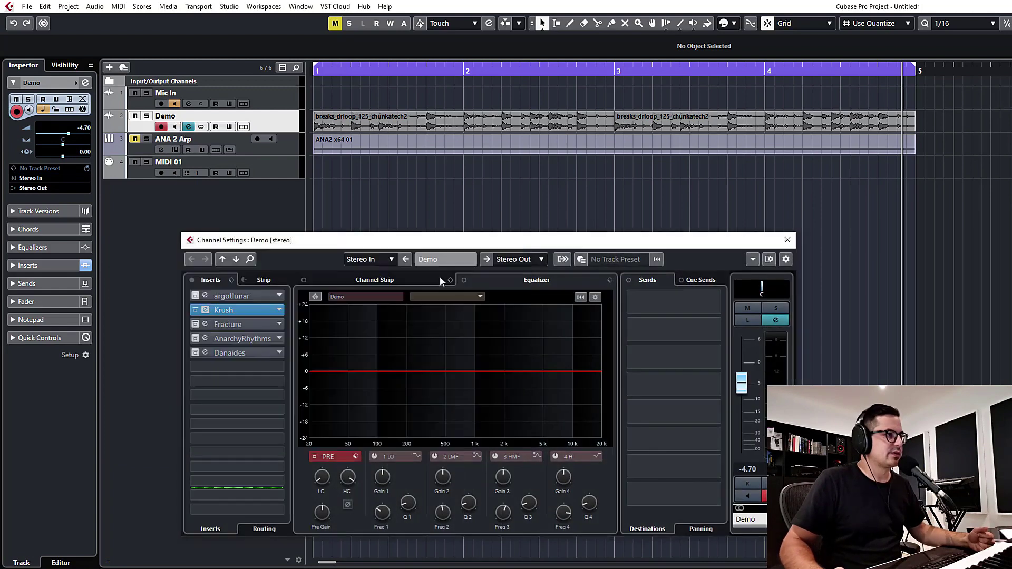
pyautogui.click(195, 324)
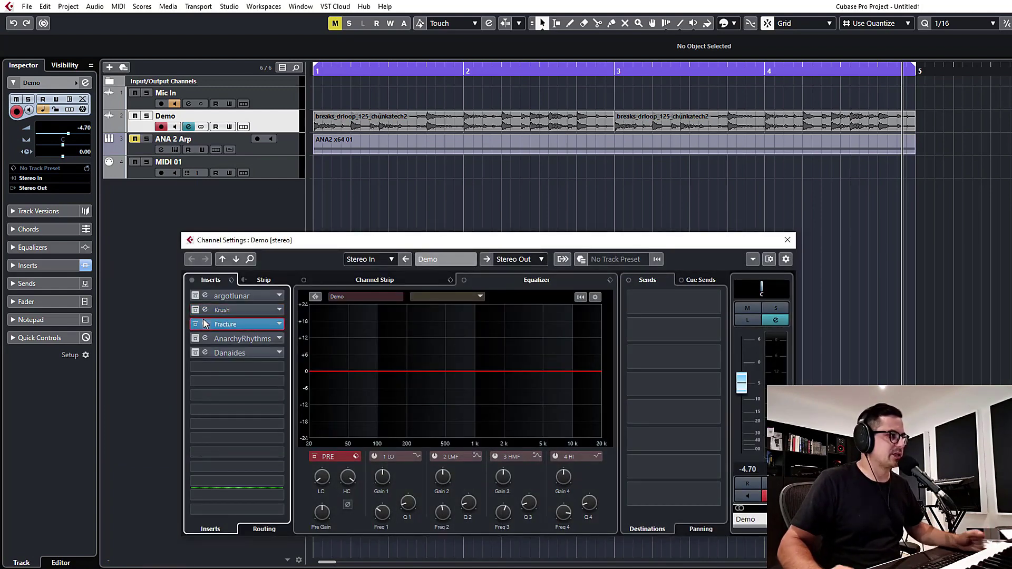
pyautogui.doubleClick(205, 324)
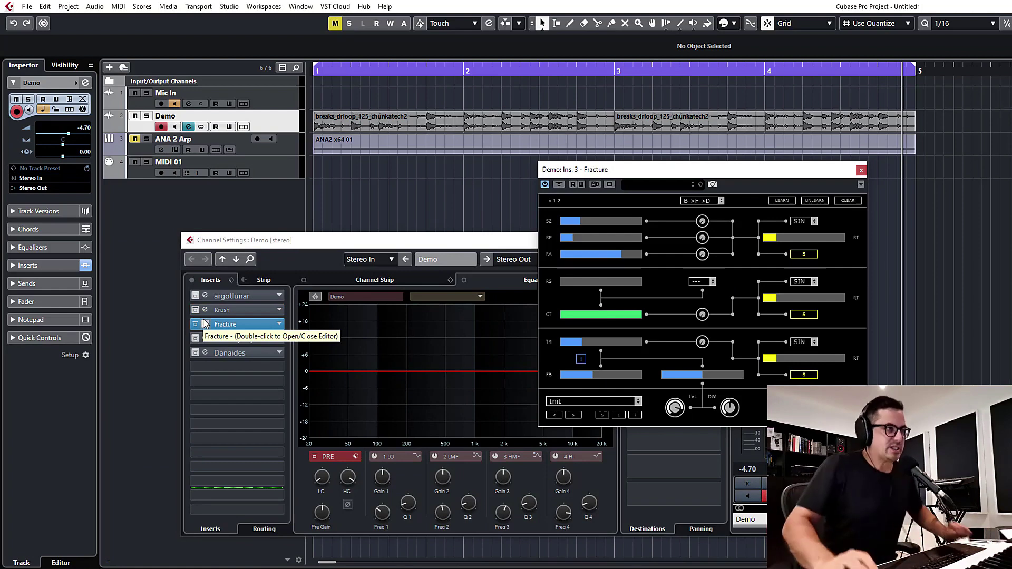
pyautogui.moveTo(672, 184); pyautogui.dragTo(241, 206)
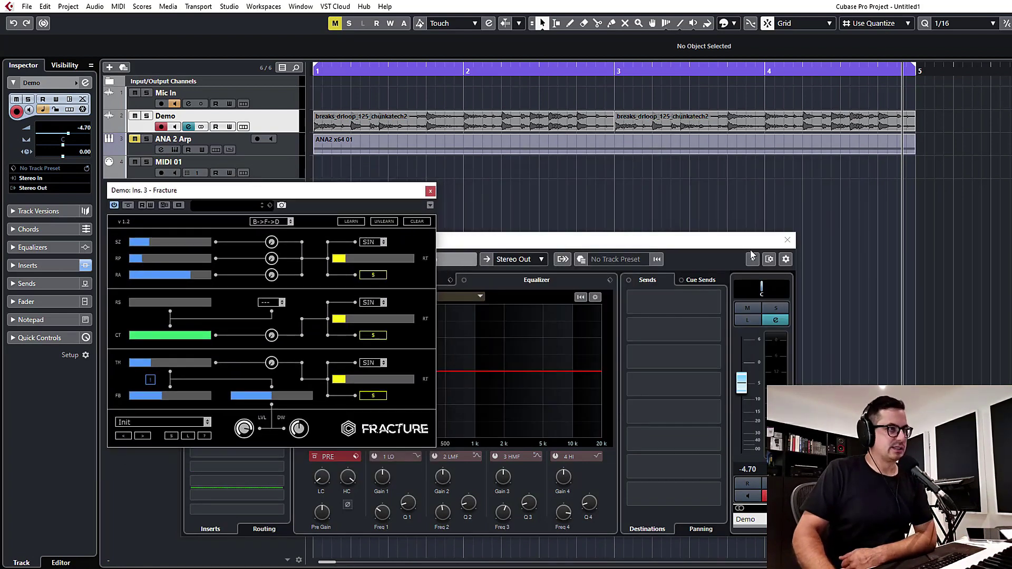
pyautogui.click(787, 240)
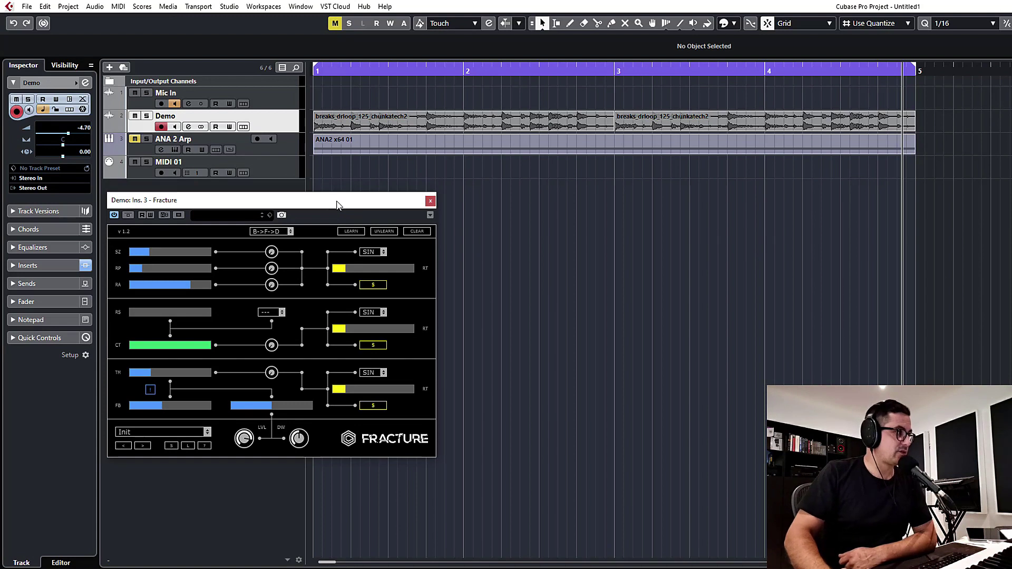
pyautogui.moveTo(337, 204); pyautogui.dragTo(340, 198)
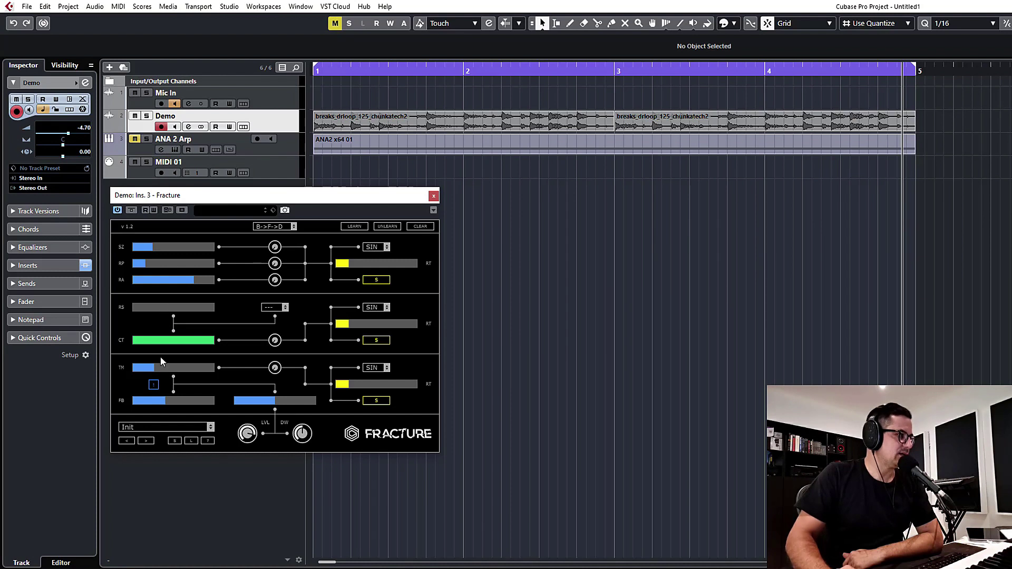
# - Examine Fracture's filter types and effect-order options, raising the delay mix slightly and the dry/wet mix to 100 %
pyautogui.click(269, 307)
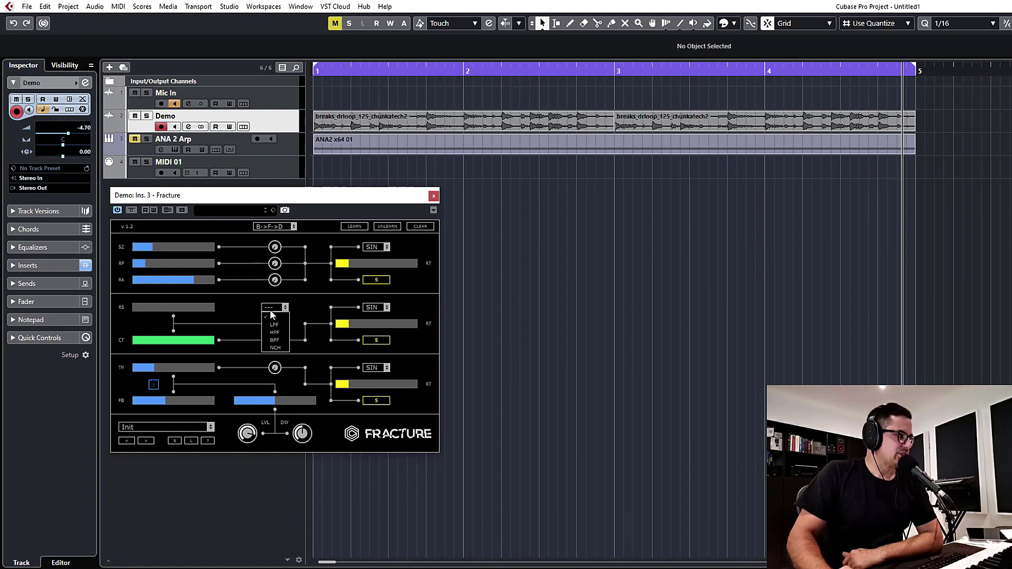
pyautogui.click(292, 307)
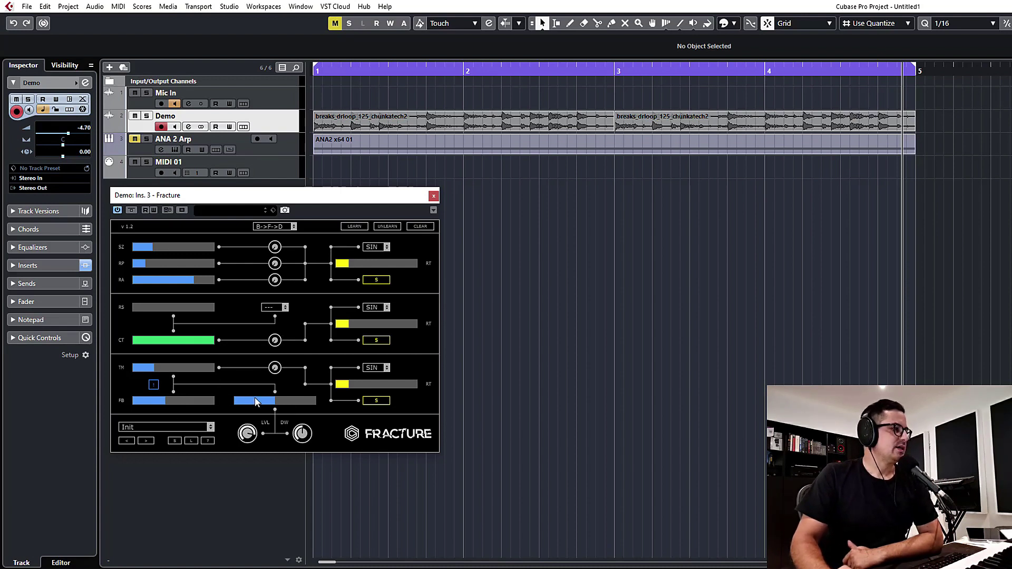
pyautogui.moveTo(269, 399); pyautogui.dragTo(337, 407)
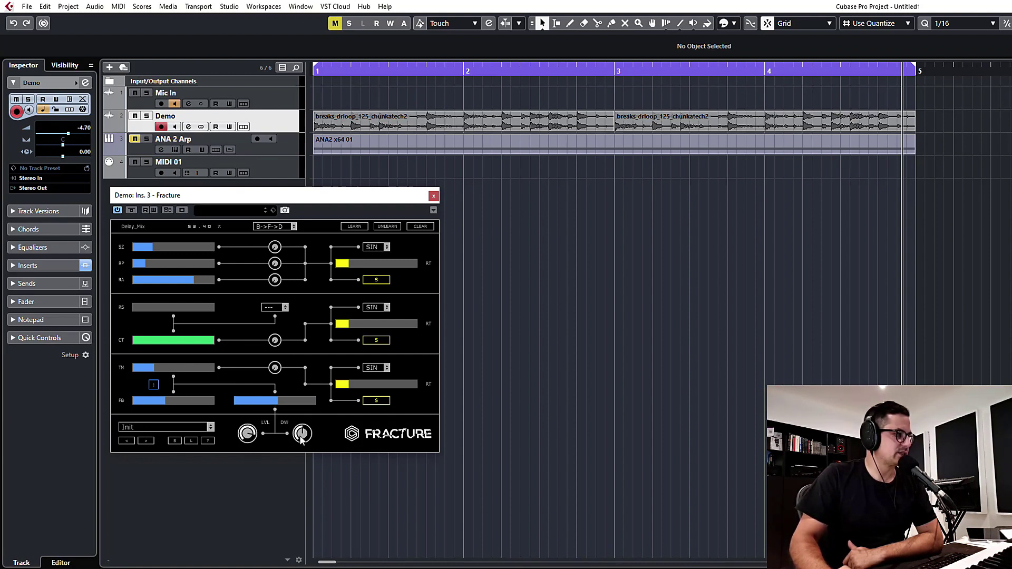
pyautogui.moveTo(302, 433); pyautogui.dragTo(326, 360)
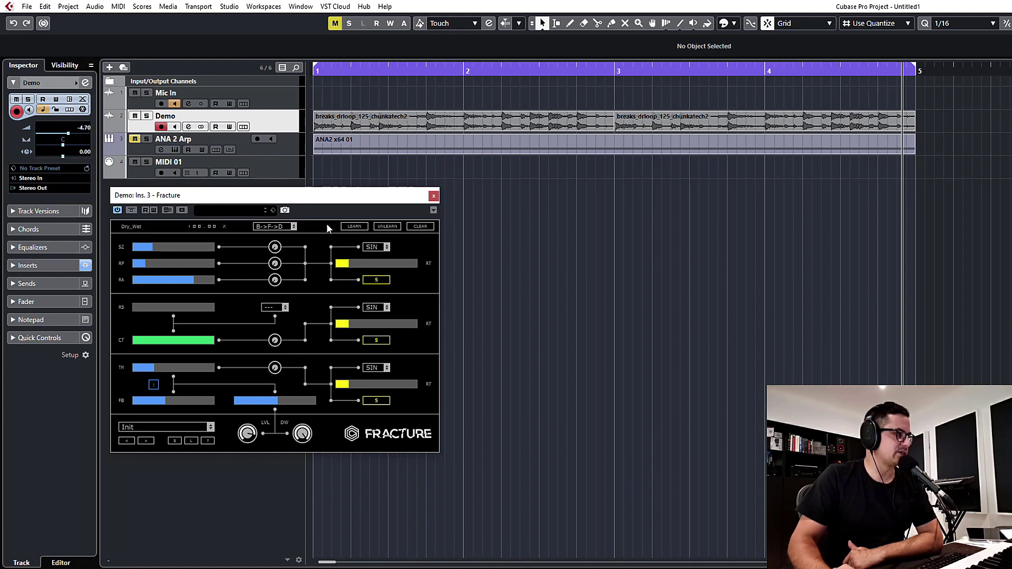
pyautogui.click(282, 228)
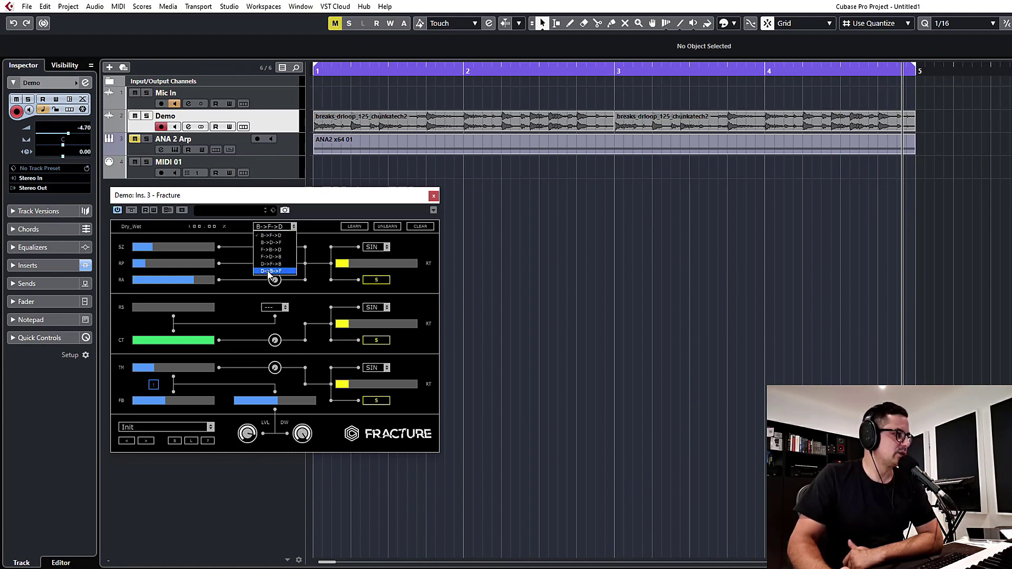
pyautogui.click(303, 312)
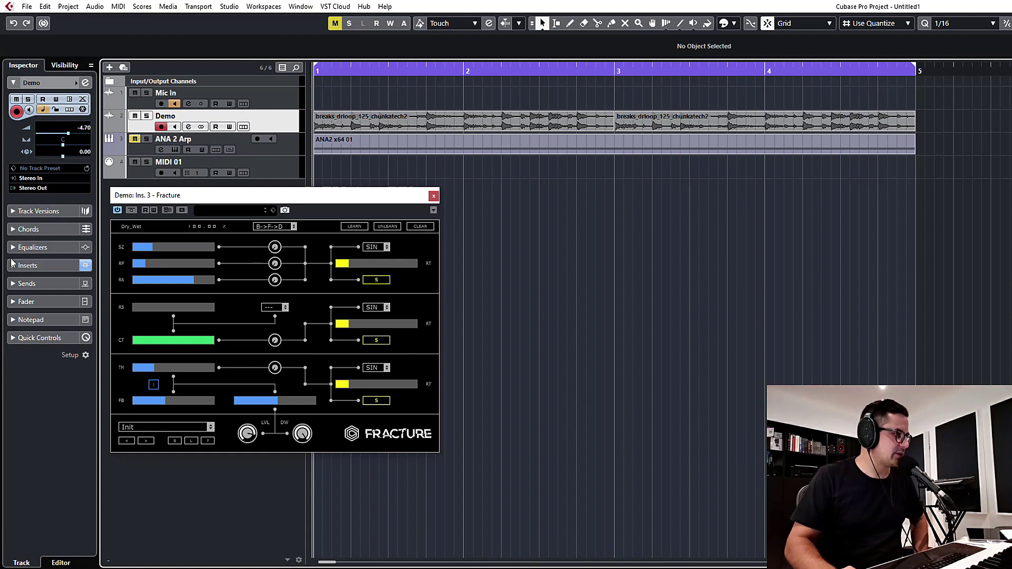
# - Load Fracture's AR_Chaperone1 preset and play the drum loop from the start
pyautogui.click(146, 440)
pyautogui.click(442, 150)
pyautogui.press('space')
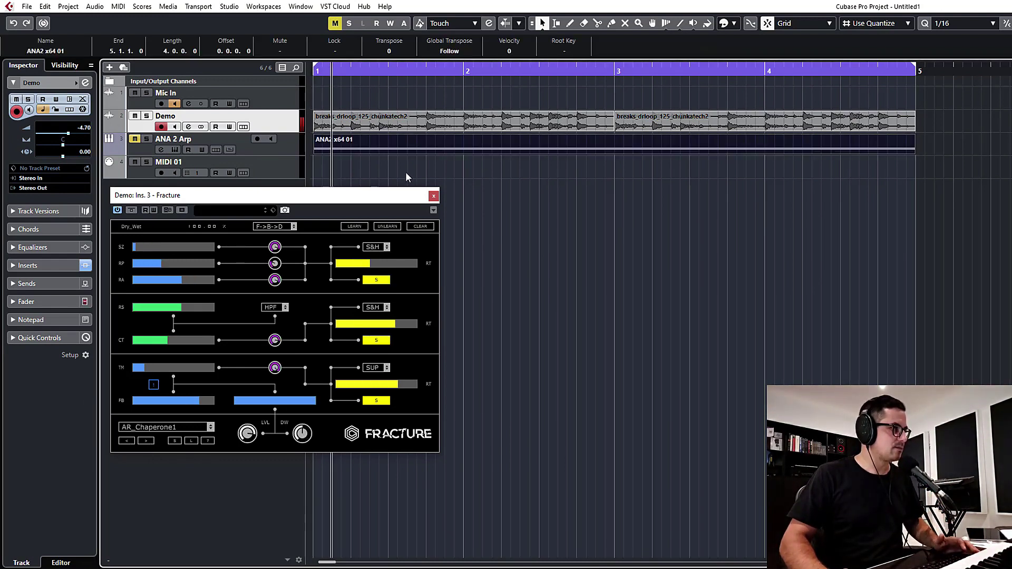
pyautogui.click(406, 173)
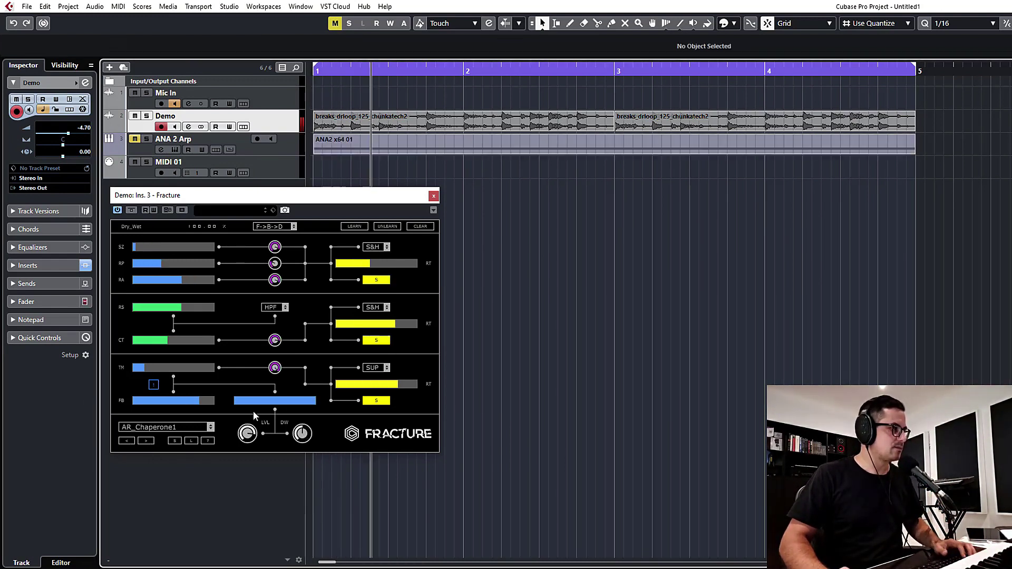
# - Audition the Fracture presets from AR_CosmicSea through AR_MeTube, and turn AR_MeTube's dry/wet mix down to almost fully dry
pyautogui.click(146, 441)
pyautogui.click(146, 442)
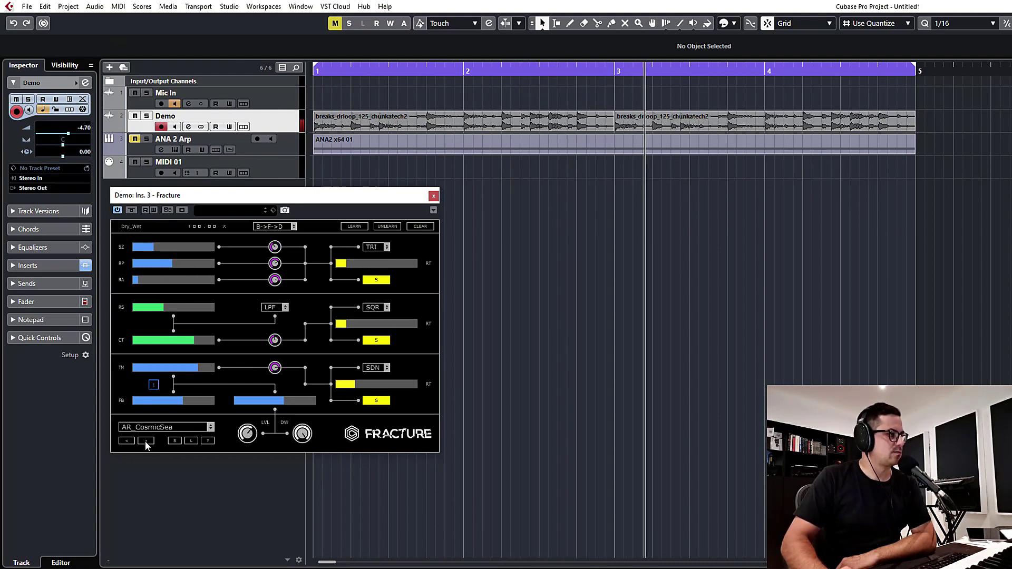
pyautogui.click(146, 441)
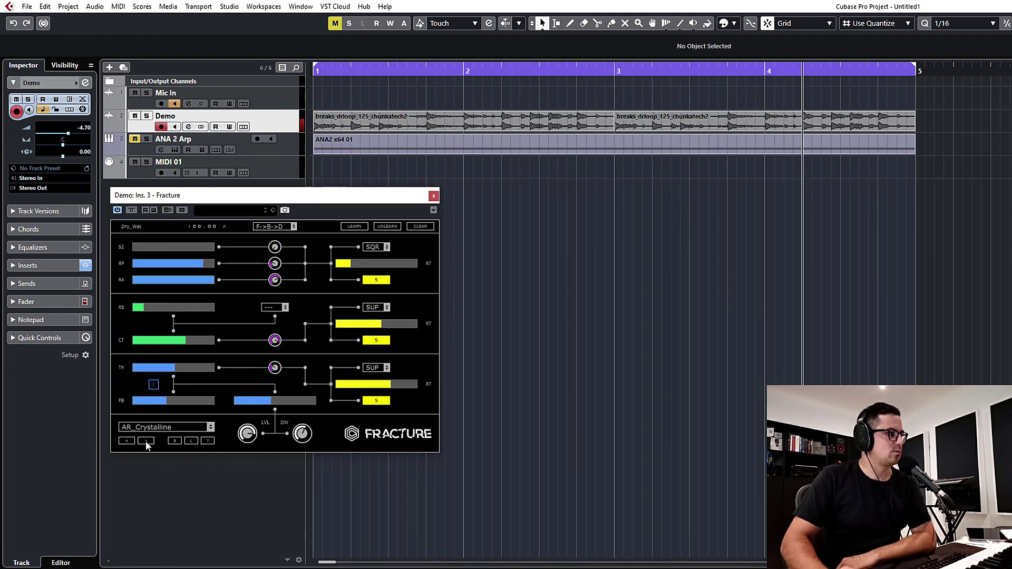
pyautogui.click(146, 441)
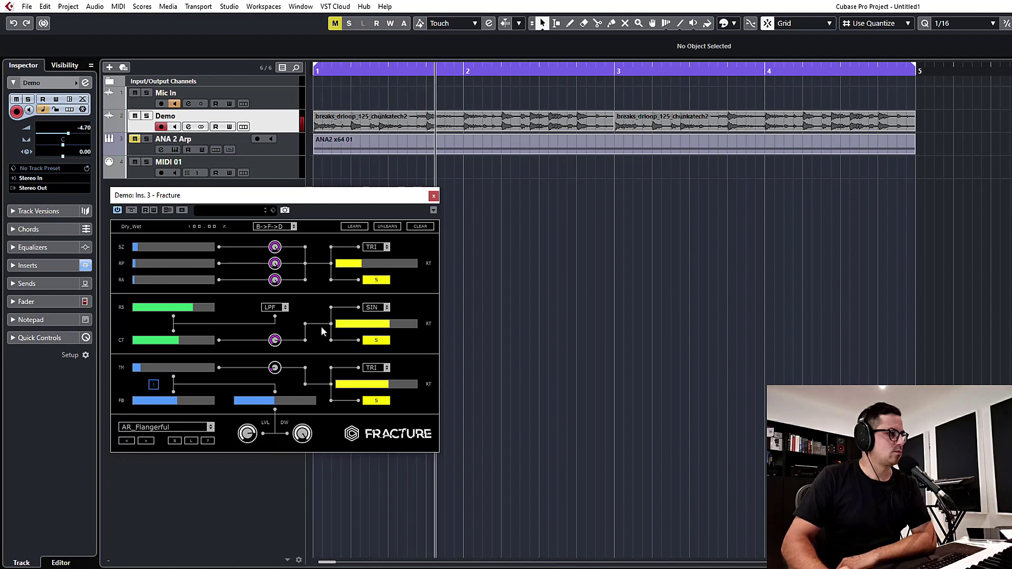
pyautogui.click(147, 442)
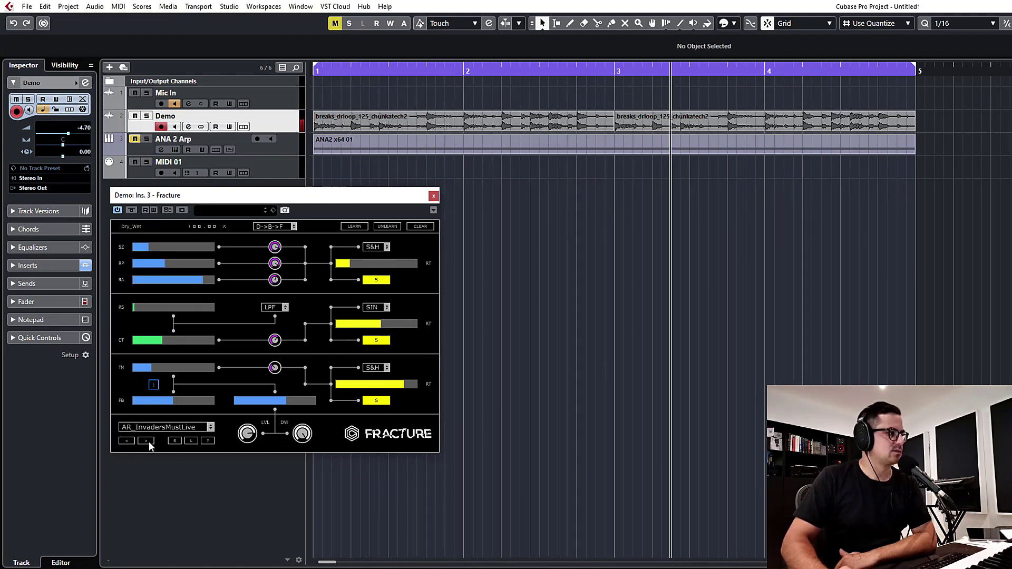
pyautogui.click(147, 441)
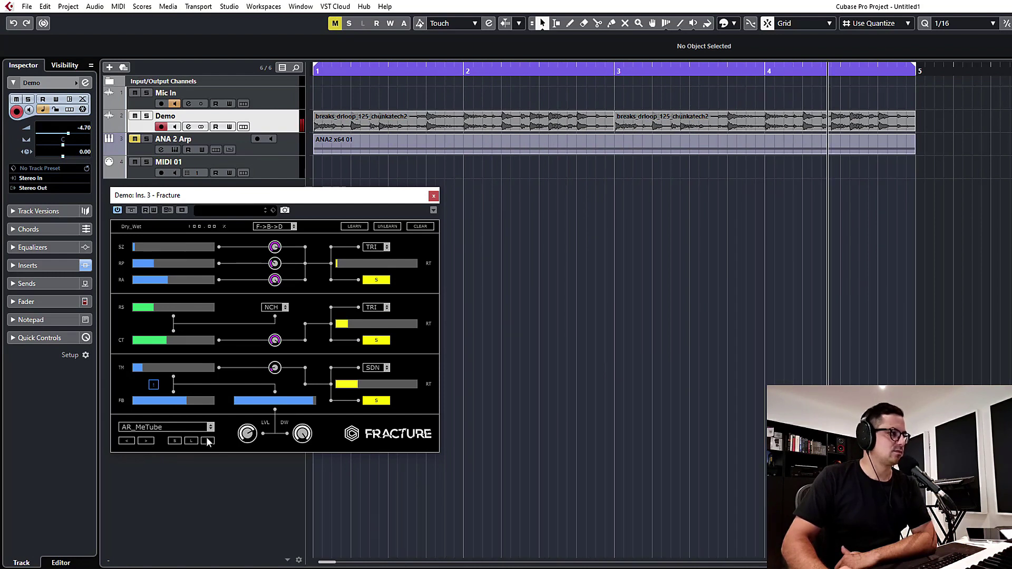
pyautogui.moveTo(302, 433); pyautogui.dragTo(302, 459)
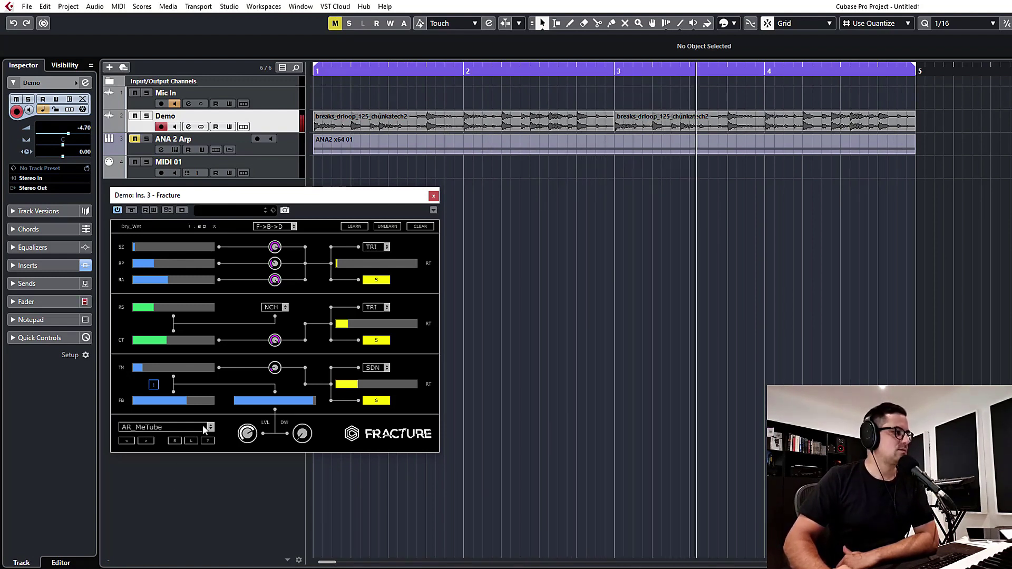
# - Audition the AR_ParanoidAndroid, AR_TalkingTommy and AR_TheTube presets, ending on II_AnnihilatingRhythm
pyautogui.click(141, 441)
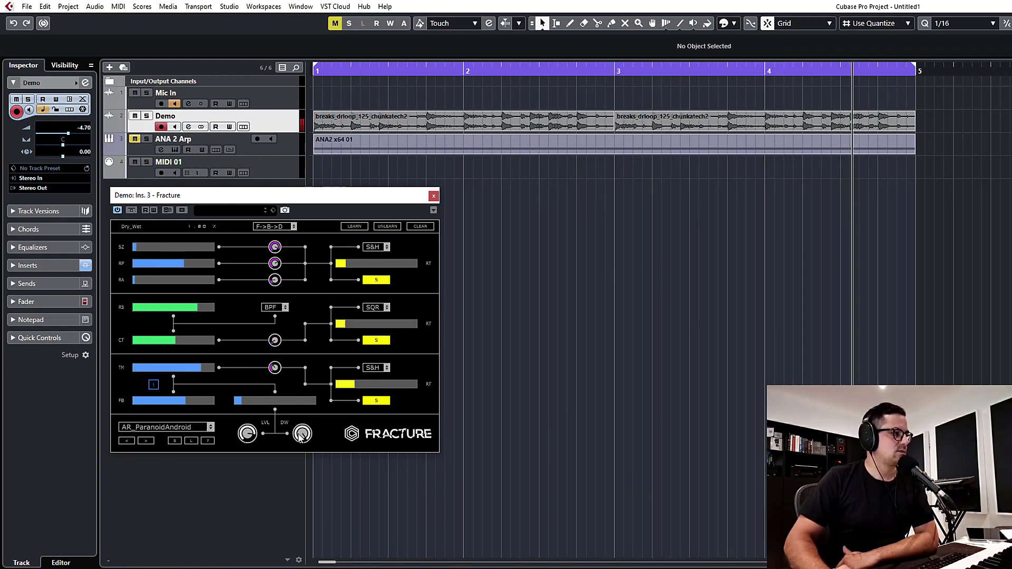
pyautogui.click(142, 441)
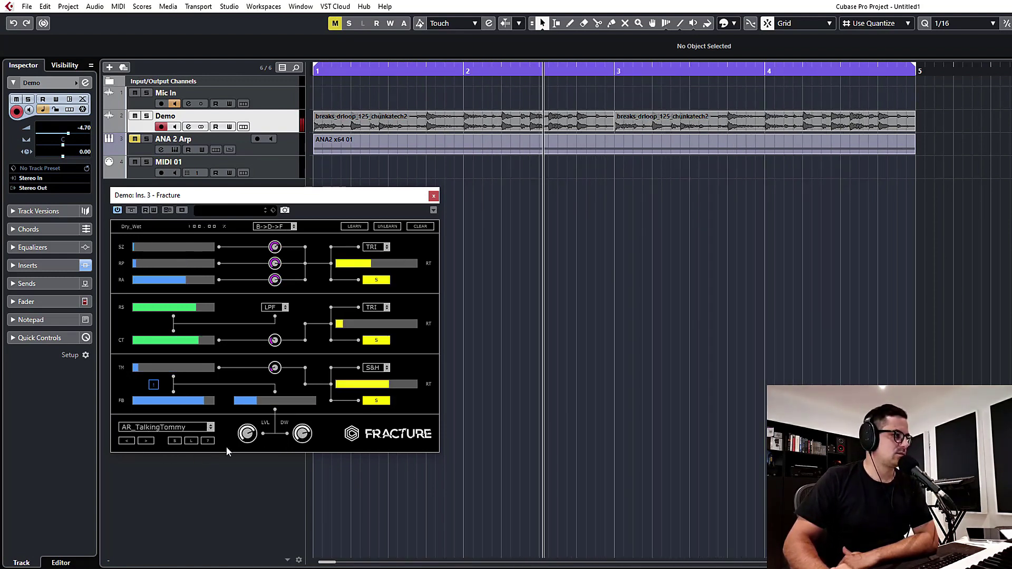
pyautogui.click(147, 443)
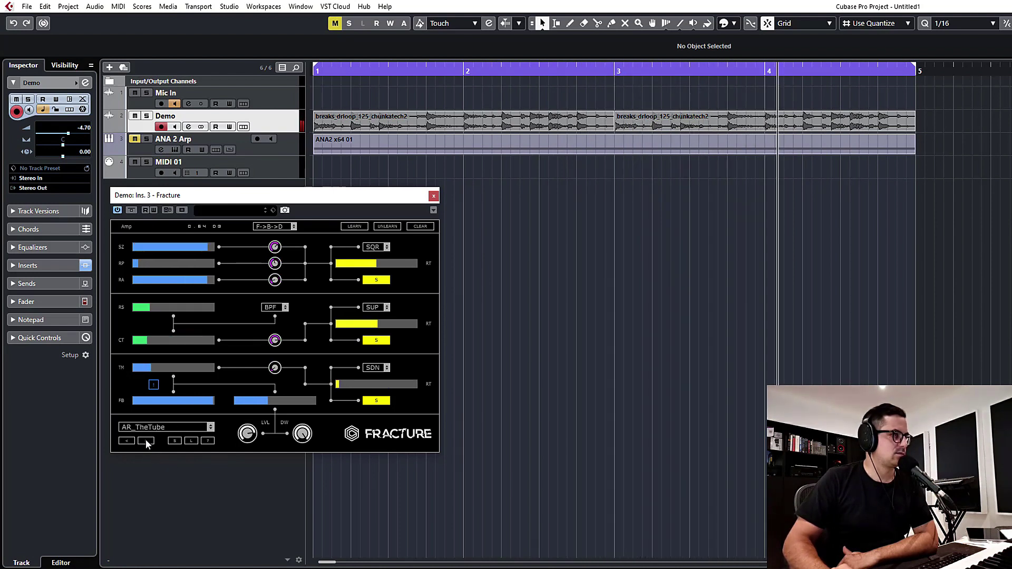
pyautogui.click(146, 441)
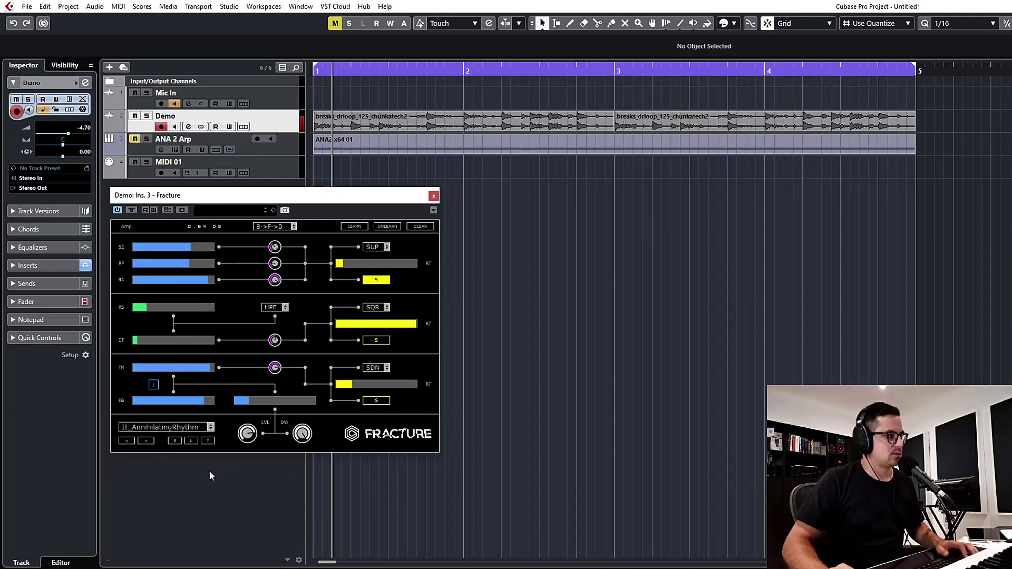
# - Audition Fracture's II_BrainiacSinkhole preset and switch playback from the Demo track to ANA 2 Arp, closing Demo's Fracture window
pyautogui.click(147, 441)
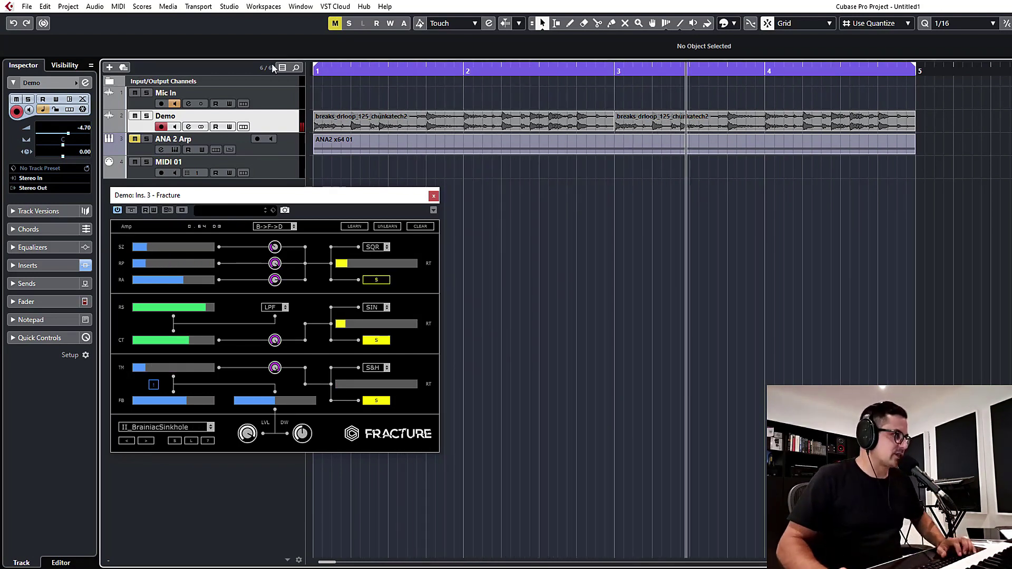
pyautogui.click(135, 140)
pyautogui.click(134, 116)
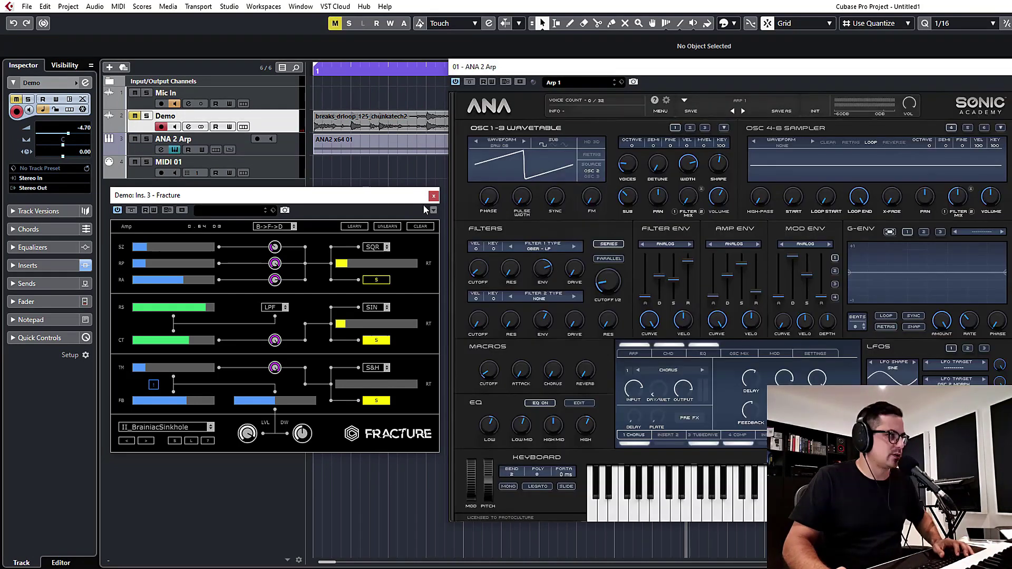
pyautogui.click(433, 196)
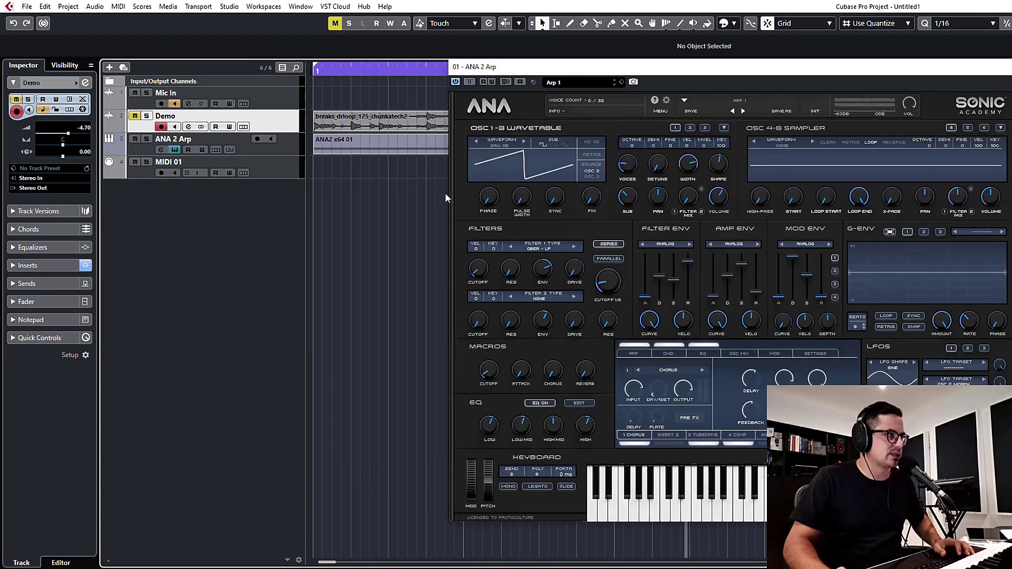
# - Open the ANA 2 Arp channel's Fracture insert, leaving AnarchyRhythms inactive, and load the II_RollingFlange preset
pyautogui.click(158, 149)
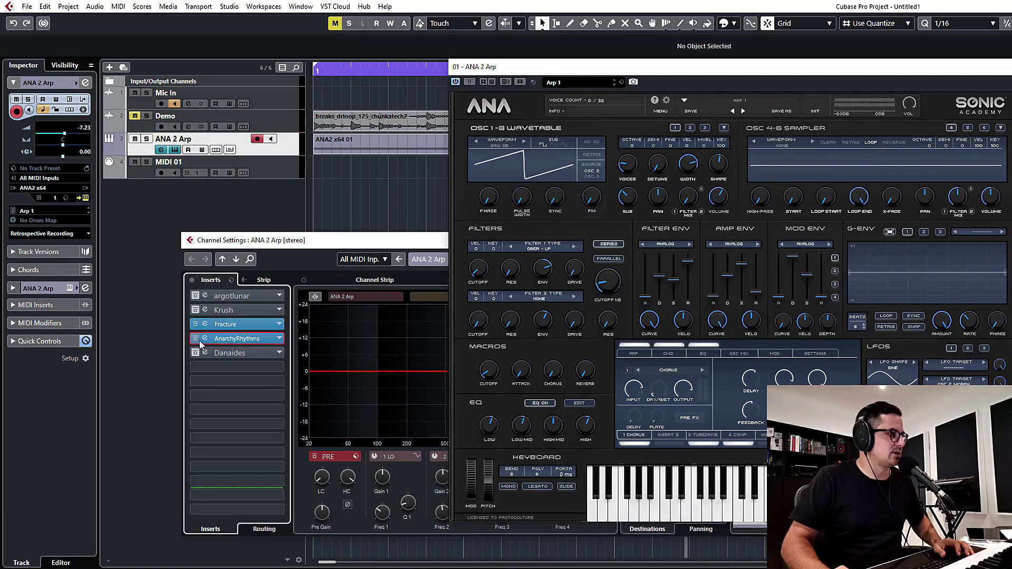
pyautogui.click(194, 324)
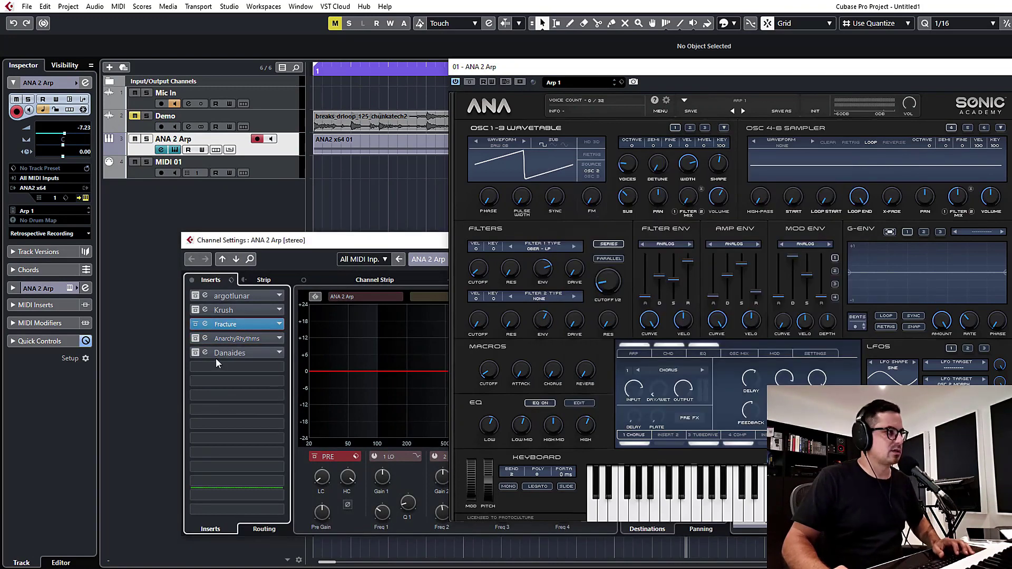
pyautogui.click(204, 324)
pyautogui.moveTo(681, 168); pyautogui.dragTo(228, 139)
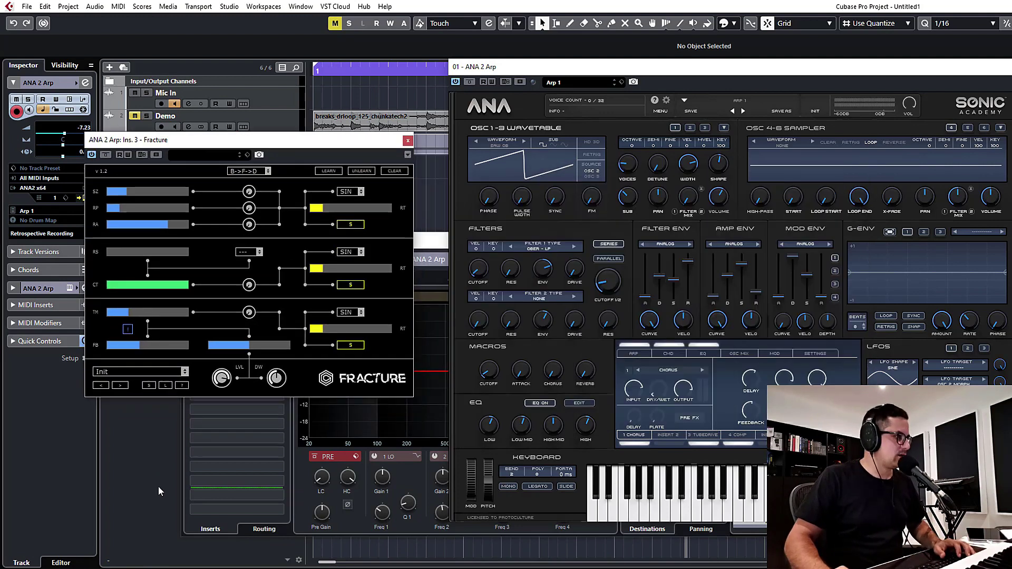
pyautogui.click(131, 372)
pyautogui.click(147, 449)
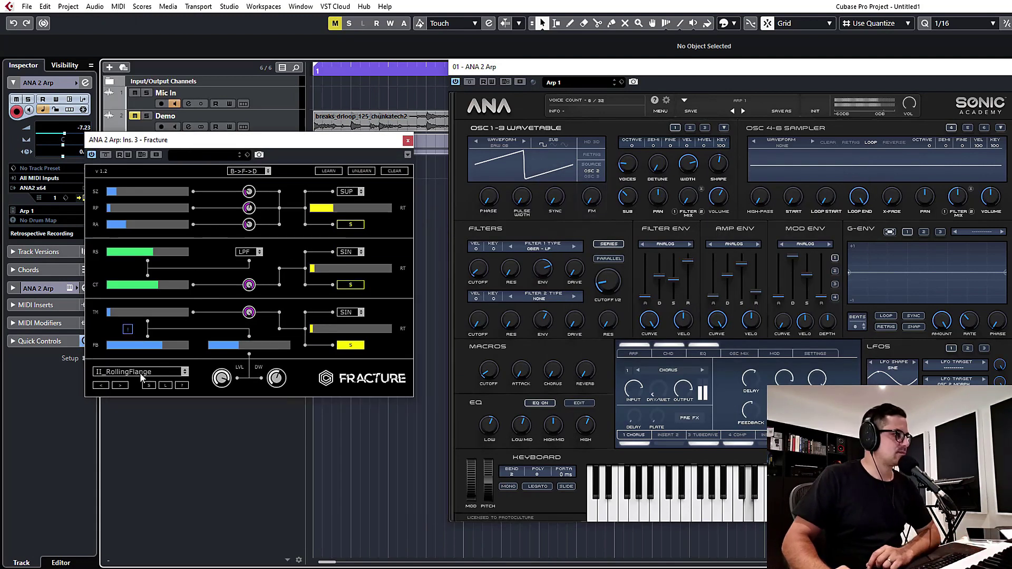
# - Audition Fracture's II_RoboVator, II_RoboSpeechLevel6, II_RevertingTransformation and II_QuarantineNectar presets on the playing arp
pyautogui.click(101, 385)
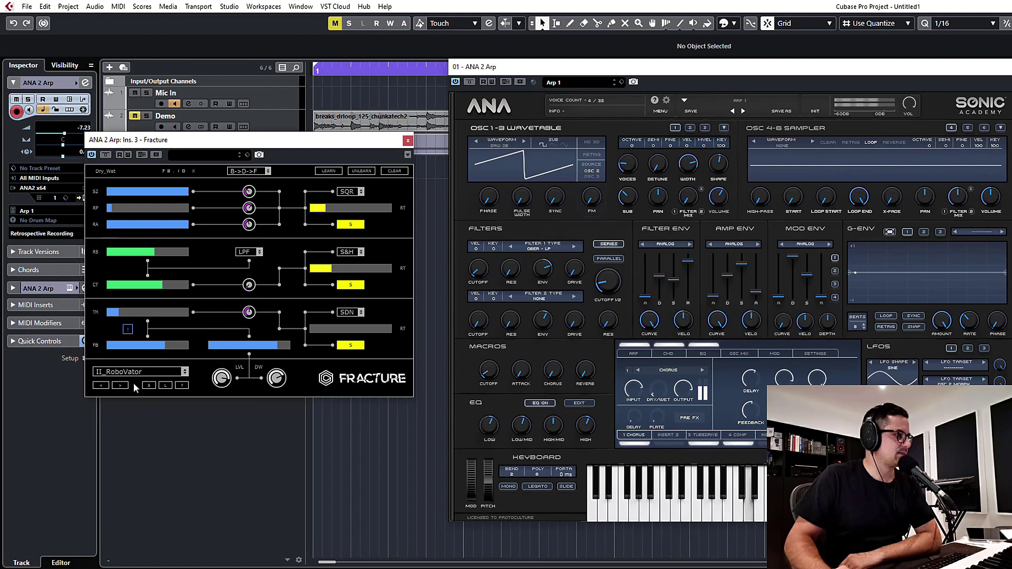
pyautogui.click(103, 387)
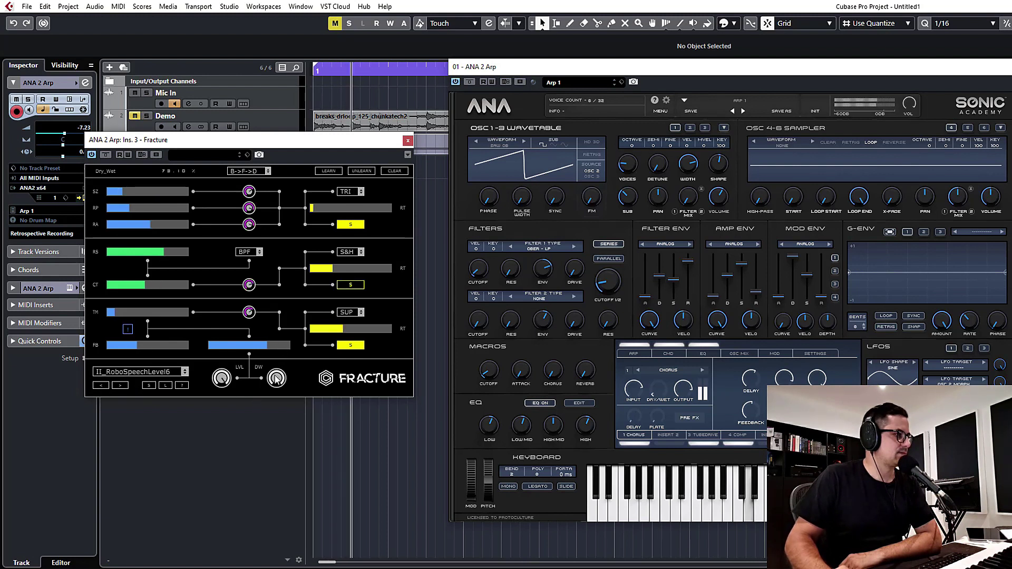
pyautogui.click(101, 386)
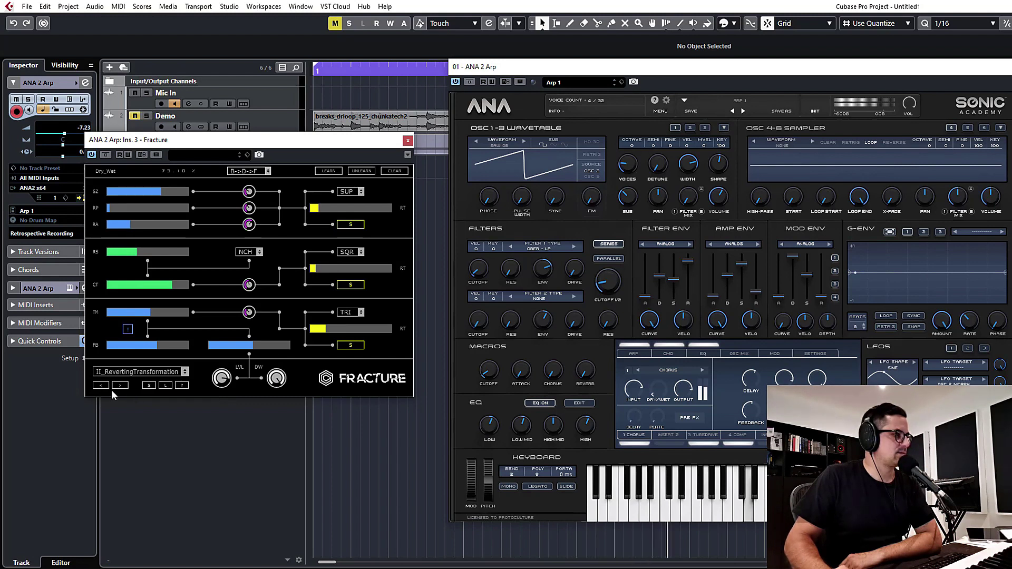
pyautogui.click(102, 386)
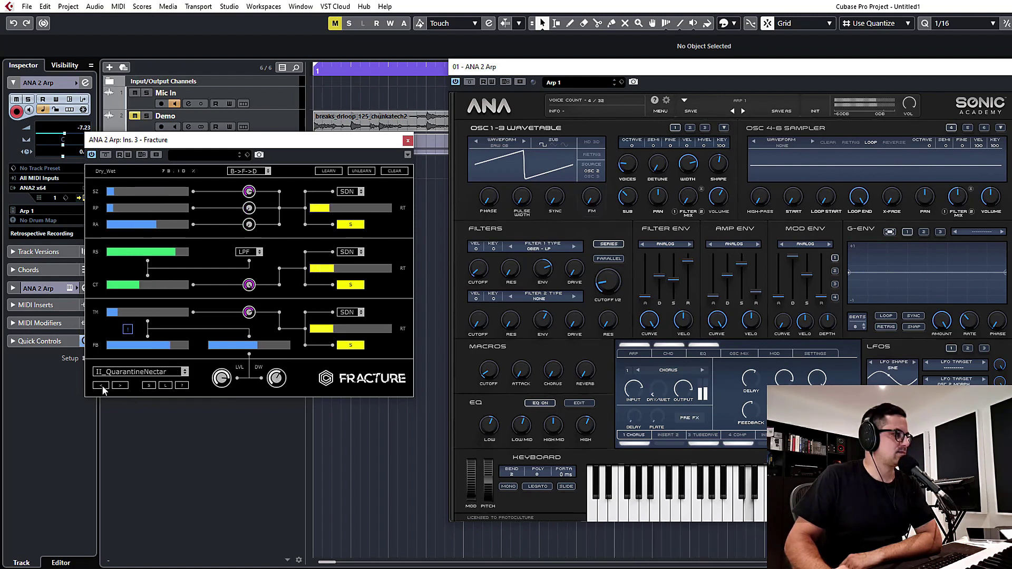
# - In II_QuarantineNectar, raise the dry/wet mix, filter resonance and delay time, and lower the delay feedback
pyautogui.moveTo(268, 383); pyautogui.dragTo(251, 244)
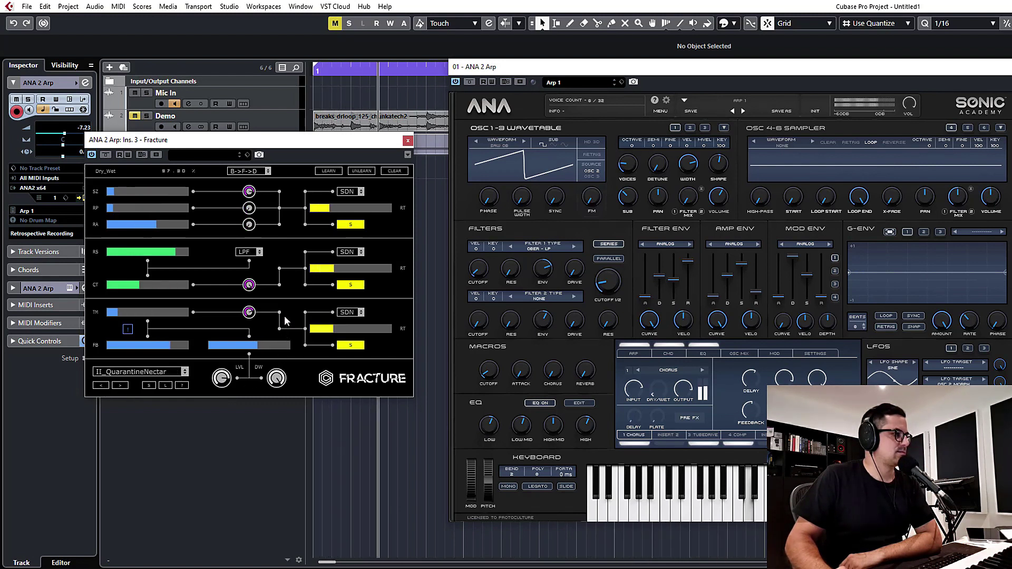
pyautogui.moveTo(174, 252)
pyautogui.mouseDown()
pyautogui.moveTo(159, 252)
pyautogui.moveTo(184, 252)
pyautogui.mouseUp()
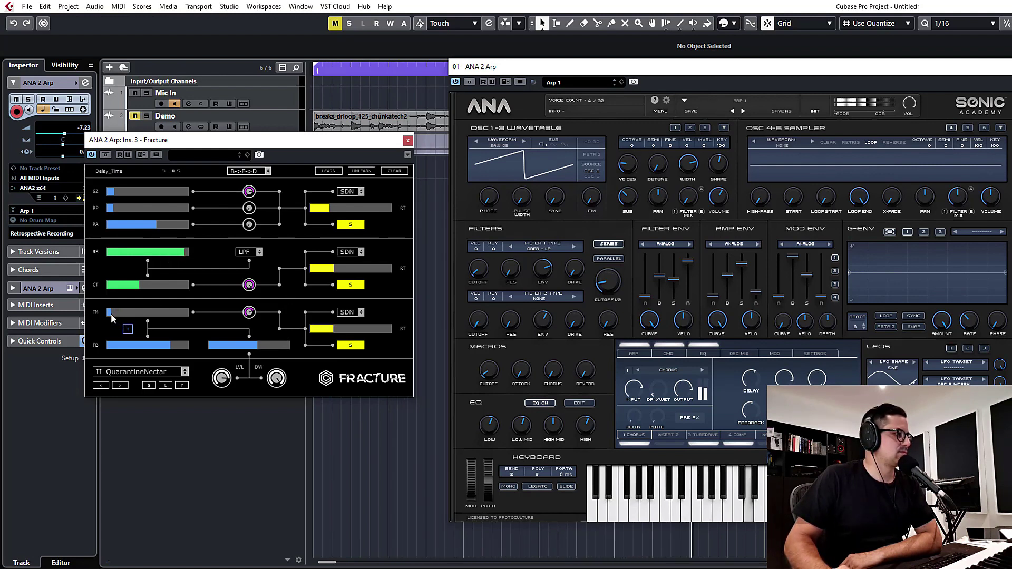
pyautogui.moveTo(109, 314); pyautogui.dragTo(135, 345)
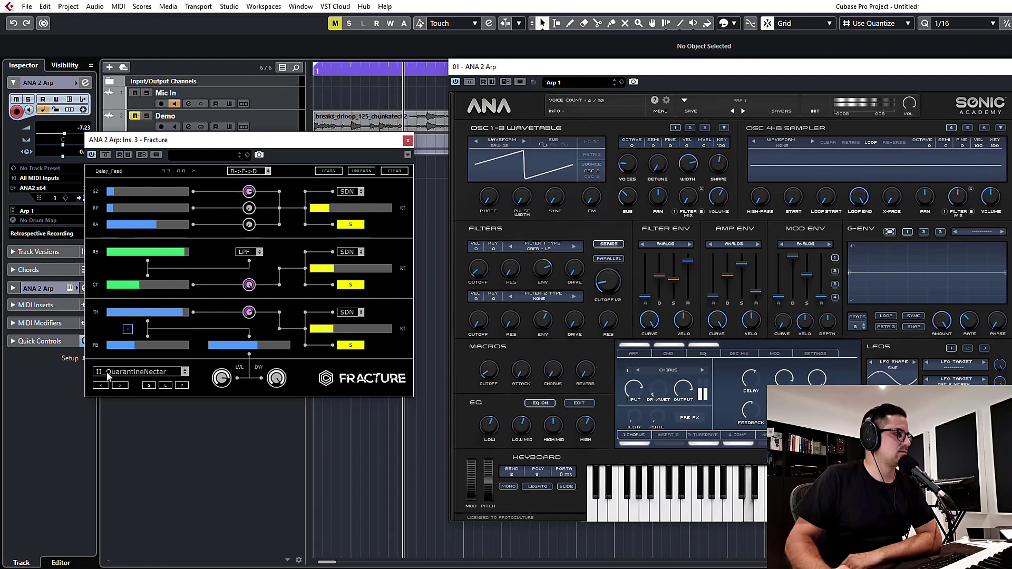
# - Try II_Processing with longer delay time, larger buffer size and less delay feedback, and load the II_PlasticCoilAssembling preset
pyautogui.click(100, 385)
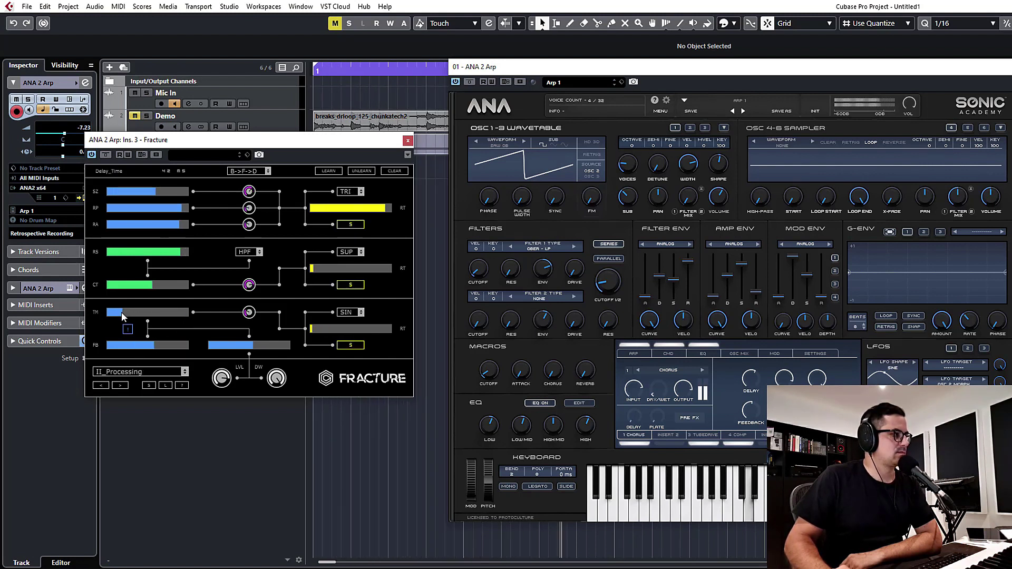
pyautogui.moveTo(122, 312); pyautogui.dragTo(143, 314)
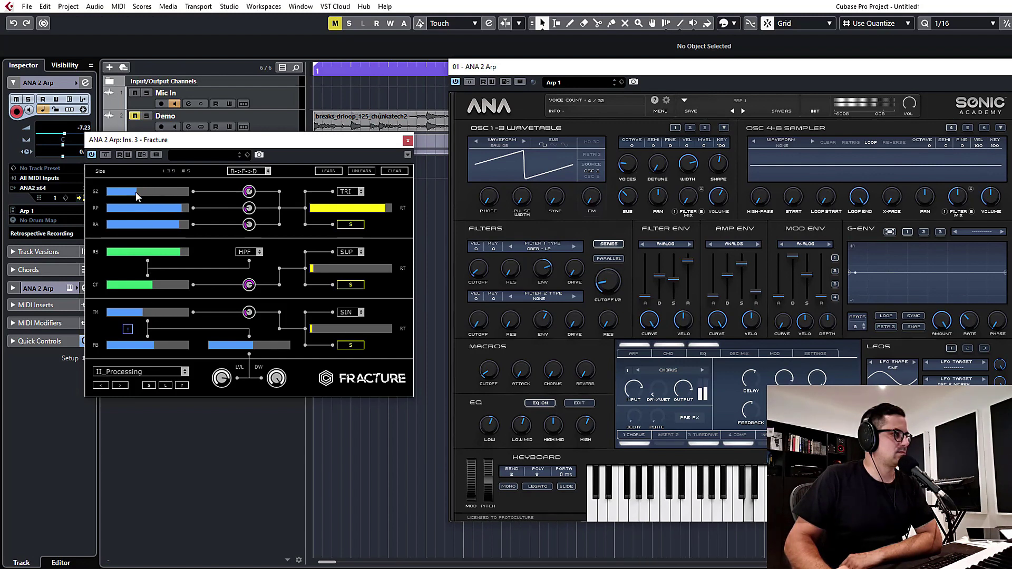
pyautogui.moveTo(116, 197); pyautogui.dragTo(185, 194)
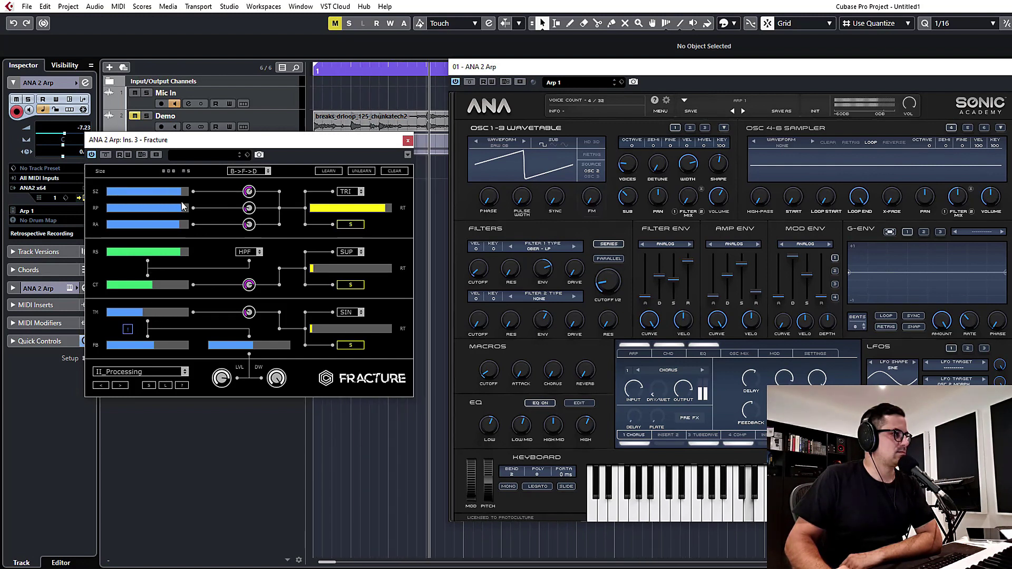
pyautogui.moveTo(158, 345); pyautogui.dragTo(119, 348)
pyautogui.click(101, 385)
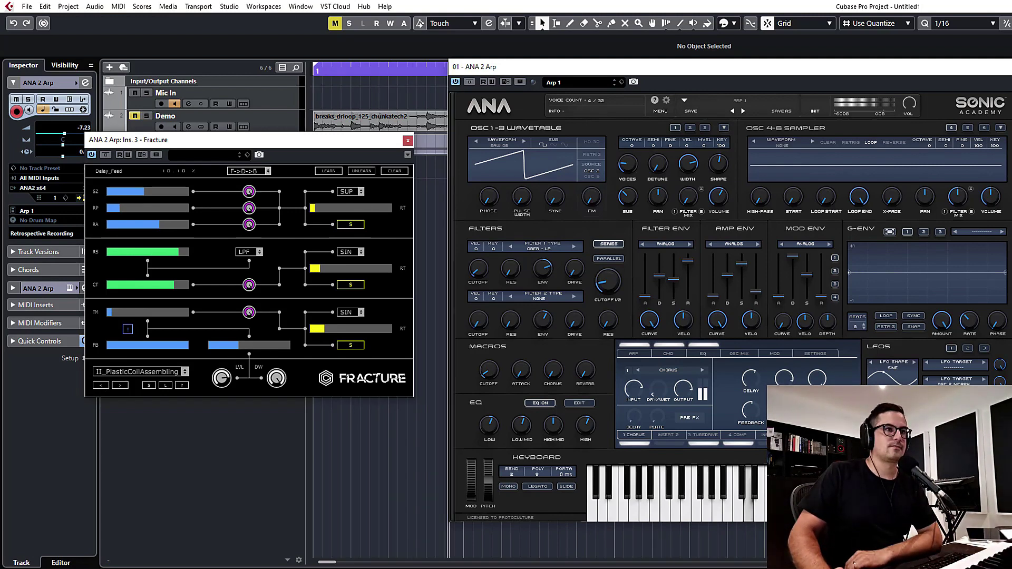
# - Close the ANA 2 and Fracture windows, switch playback from ANA 2 Arp back to Demo, and open Demo's AnarchyRhythms insert
pyautogui.click(1006, 68)
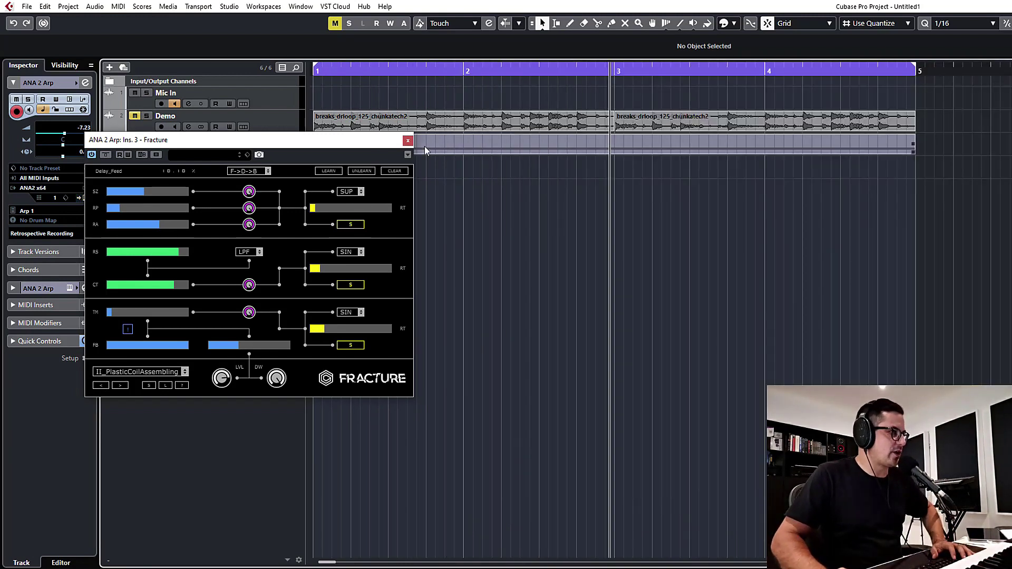
pyautogui.click(409, 141)
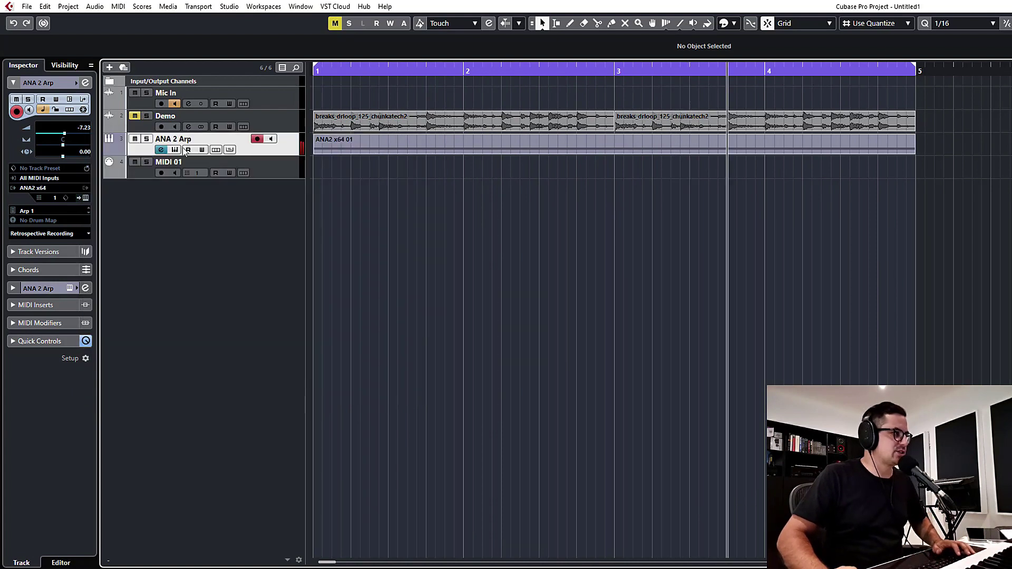
pyautogui.click(137, 139)
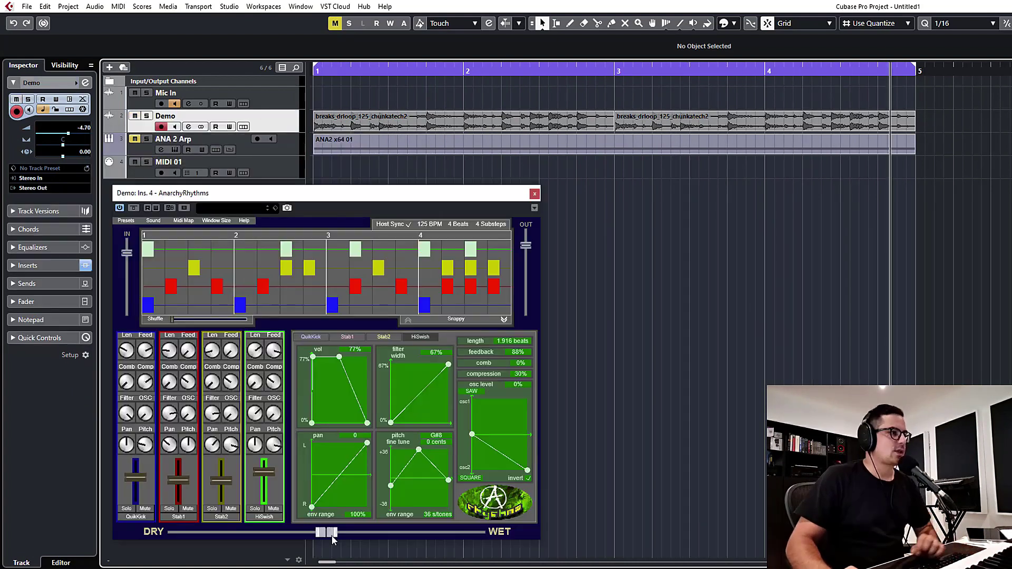
pyautogui.moveTo(223, 194); pyautogui.dragTo(237, 194)
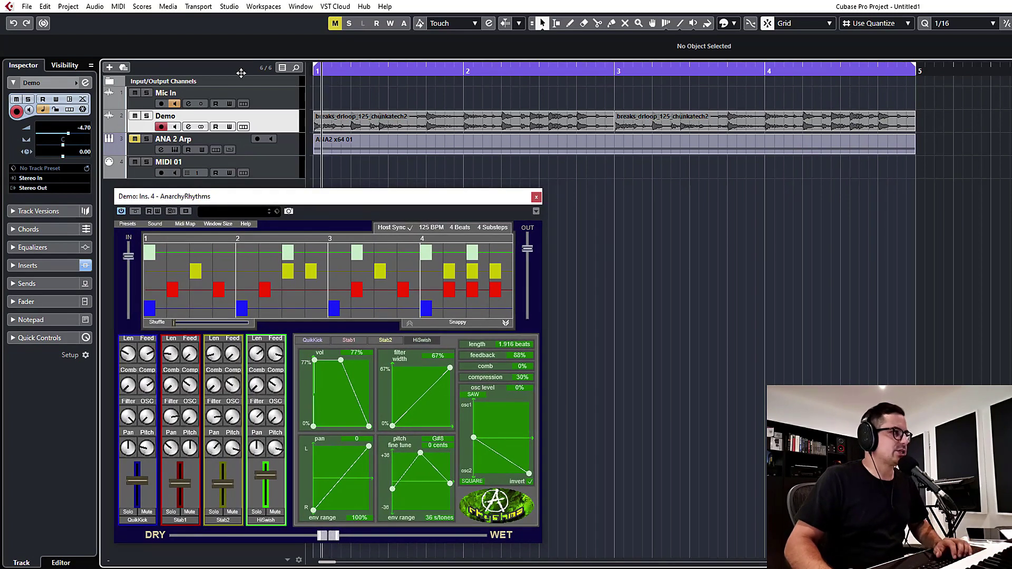
pyautogui.press('space')
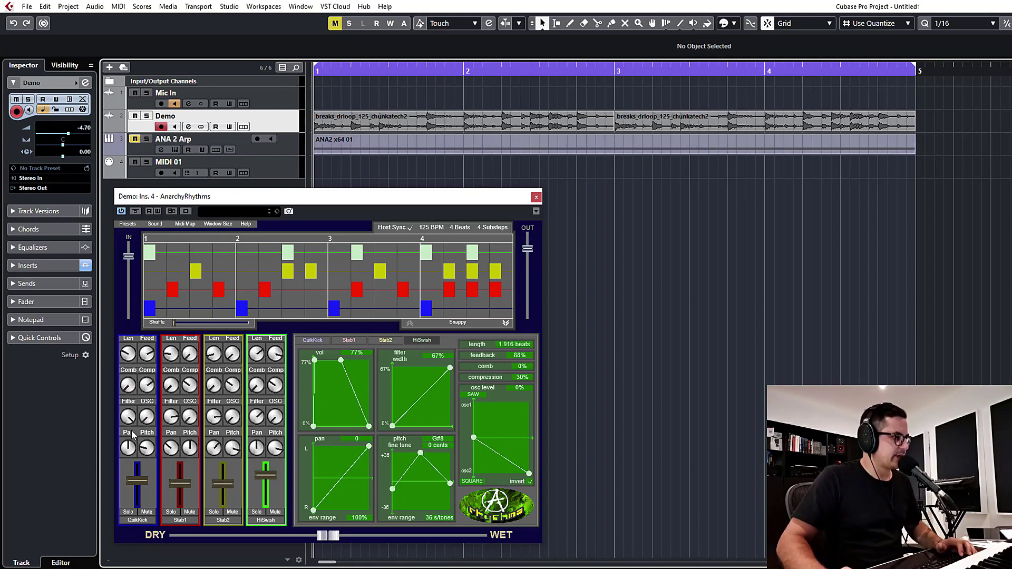
# - Solo AnarchyRhythms' QuikKick channel and, during playback, rearrange its pattern to hits on steps 1, 4, 7, 10, 13 and 15
pyautogui.click(146, 512)
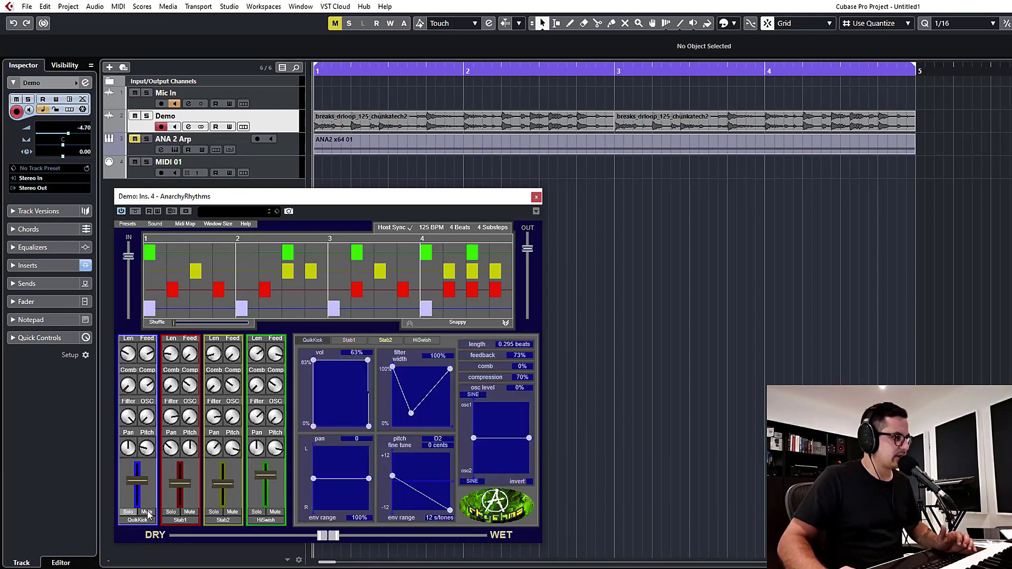
pyautogui.click(237, 309)
pyautogui.press('space')
pyautogui.click(218, 308)
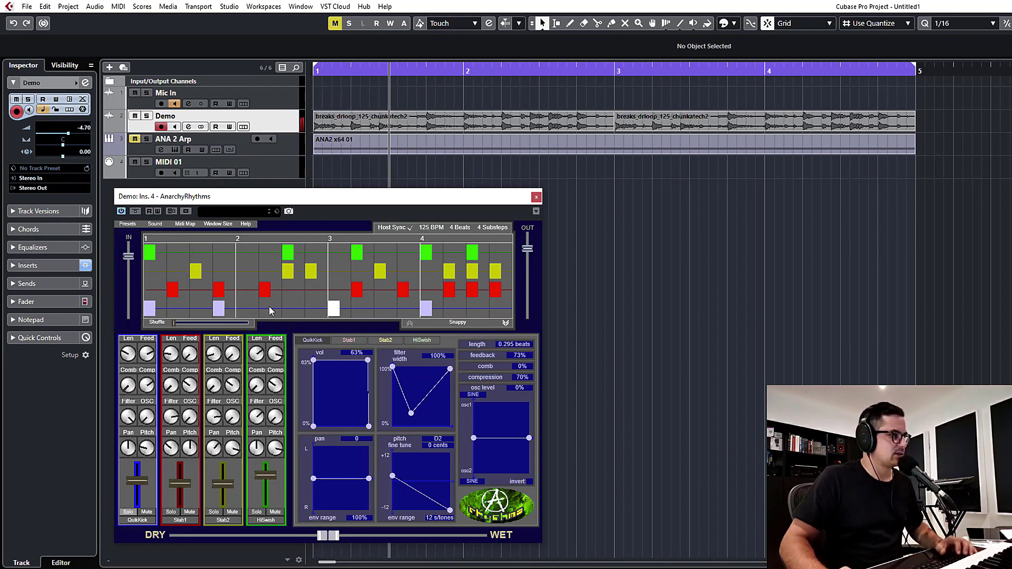
pyautogui.click(284, 308)
pyautogui.click(357, 308)
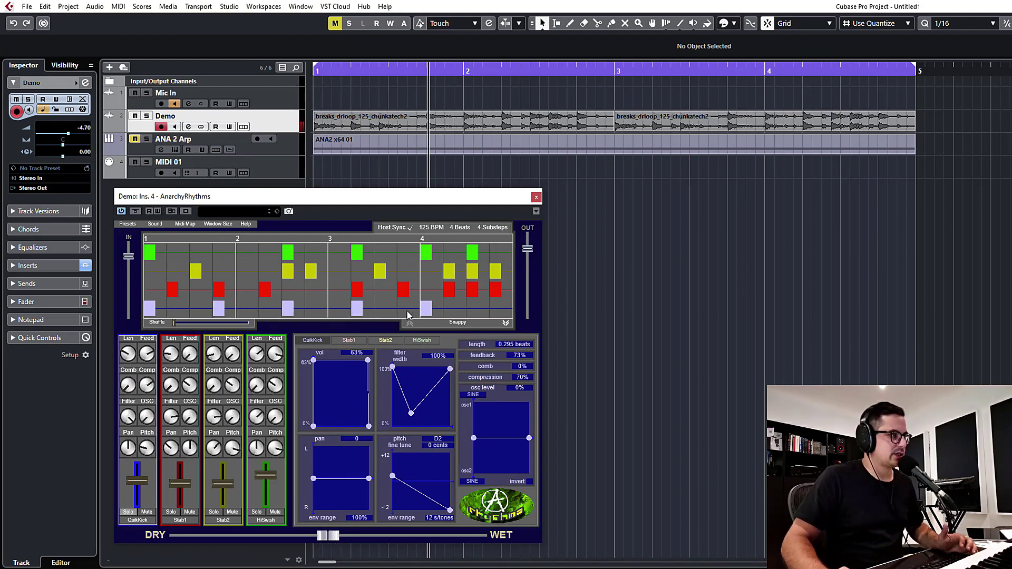
pyautogui.press('space')
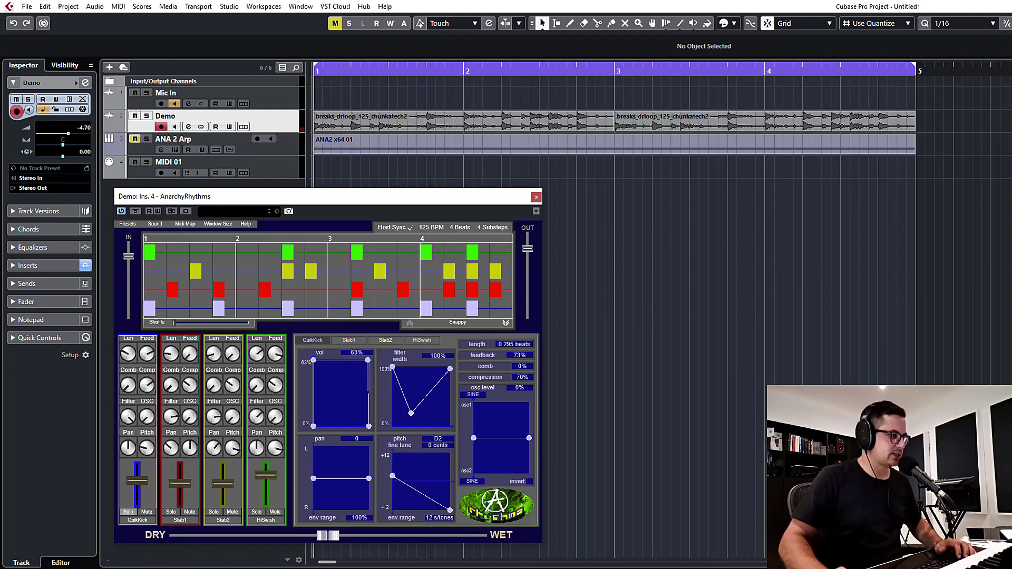
# - Turn the mix almost fully wet and, during playback, set QuikKick's length to 0.661 beats, feedback 83 %, comb 81 % and pitch B9
pyautogui.moveTo(323, 540); pyautogui.dragTo(471, 539)
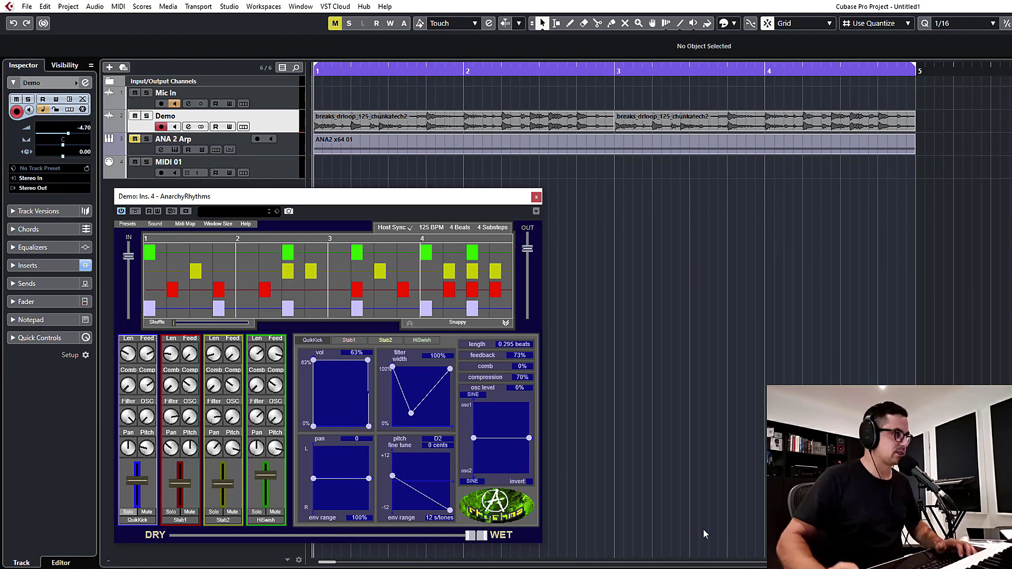
pyautogui.press('space')
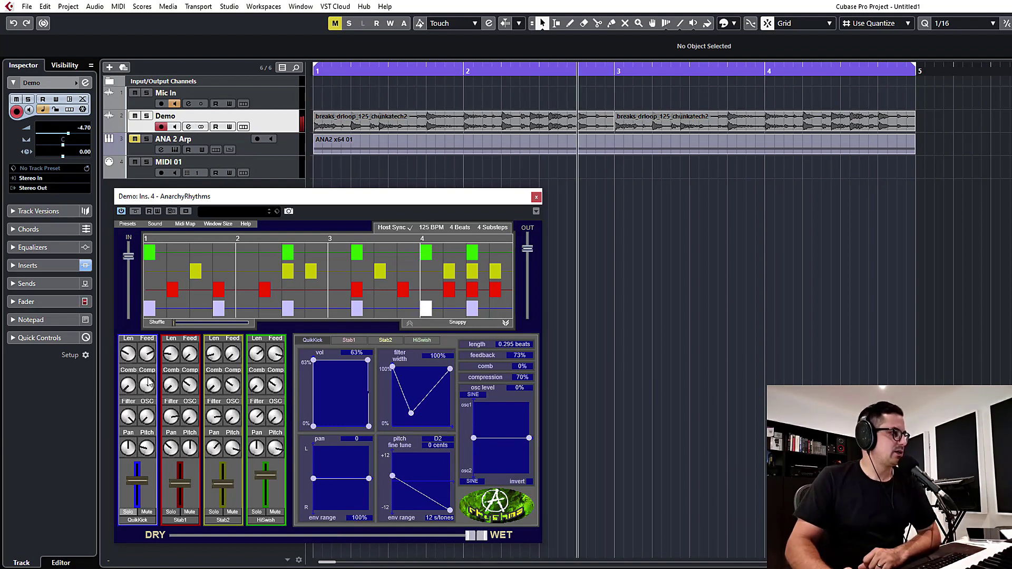
pyautogui.moveTo(131, 359); pyautogui.dragTo(136, 331)
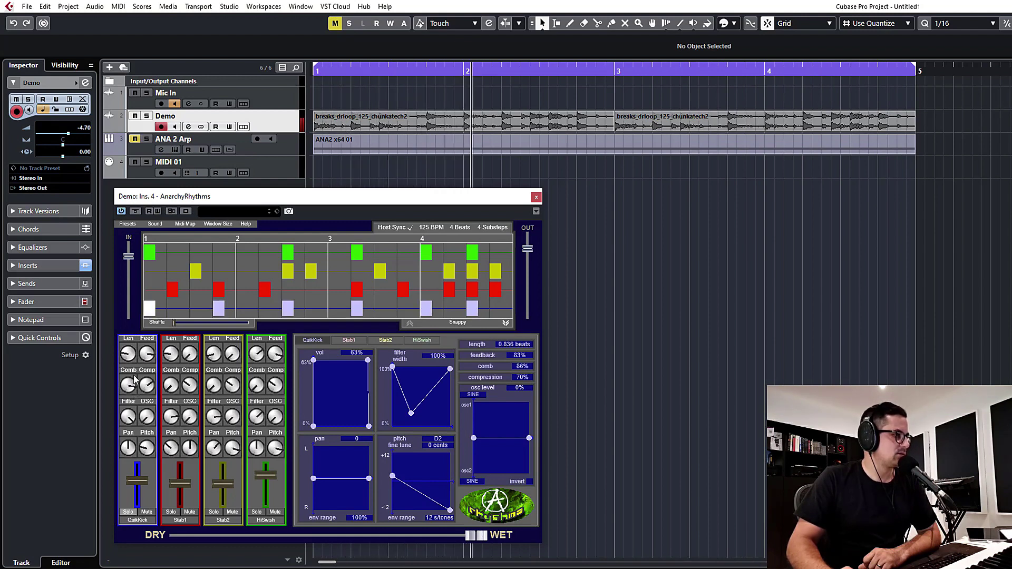
pyautogui.moveTo(134, 379); pyautogui.dragTo(153, 396)
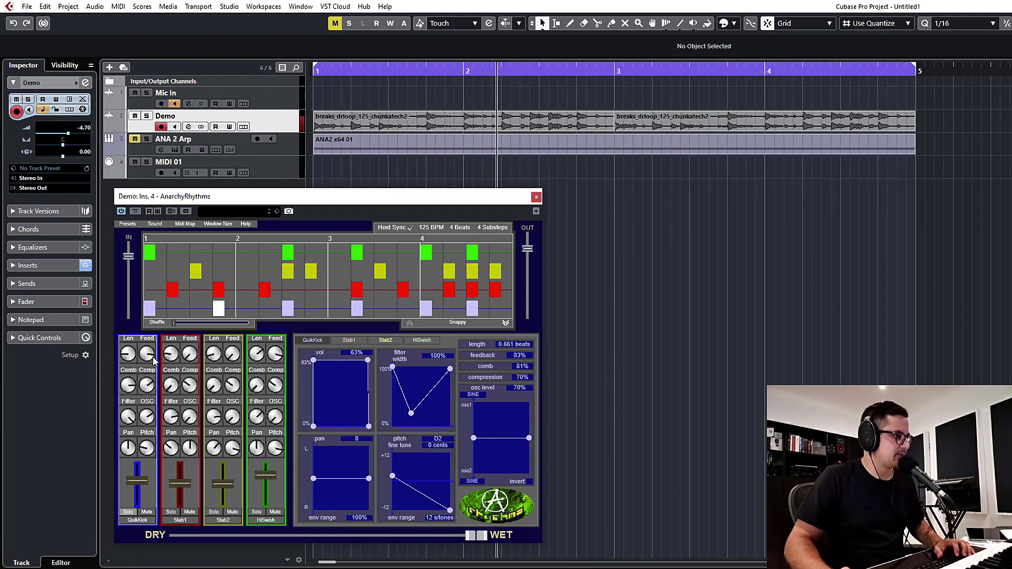
pyautogui.moveTo(153, 346); pyautogui.dragTo(153, 422)
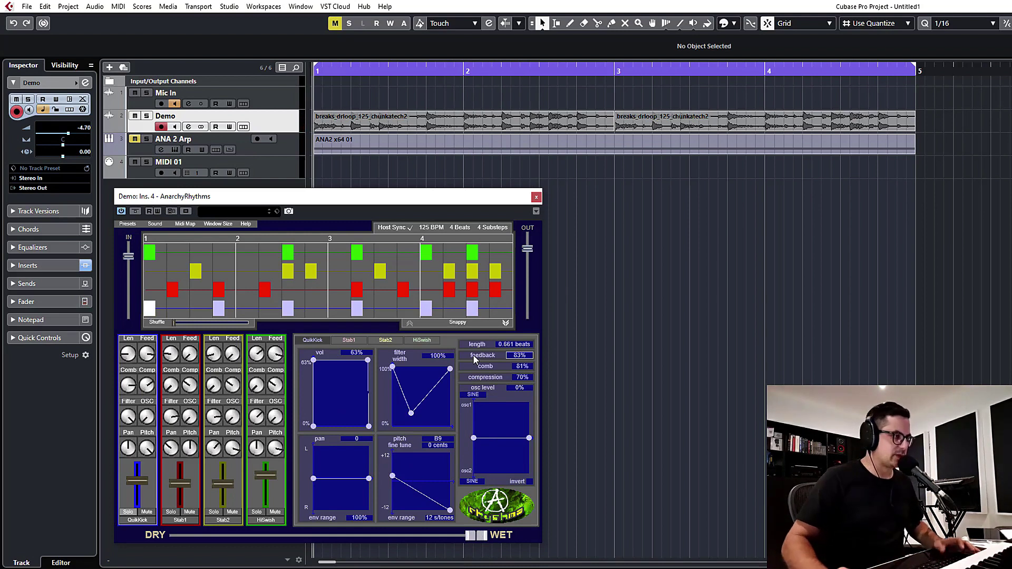
# - Reshape QuikKick's pitch envelope to fall steeply from +12, and bend its pan envelope left and then right
pyautogui.moveTo(394, 478); pyautogui.dragTo(395, 462)
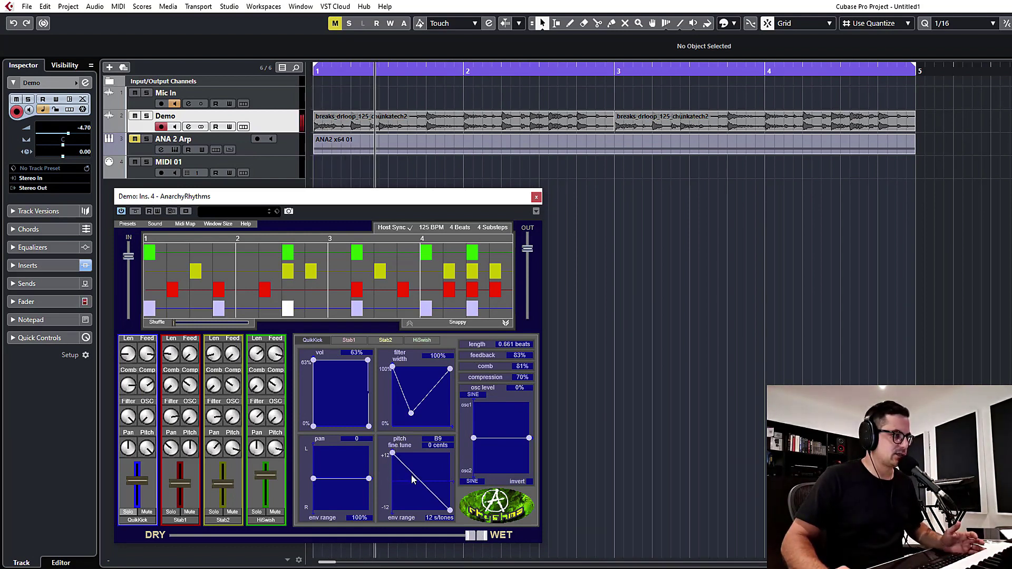
pyautogui.moveTo(450, 510); pyautogui.dragTo(405, 501)
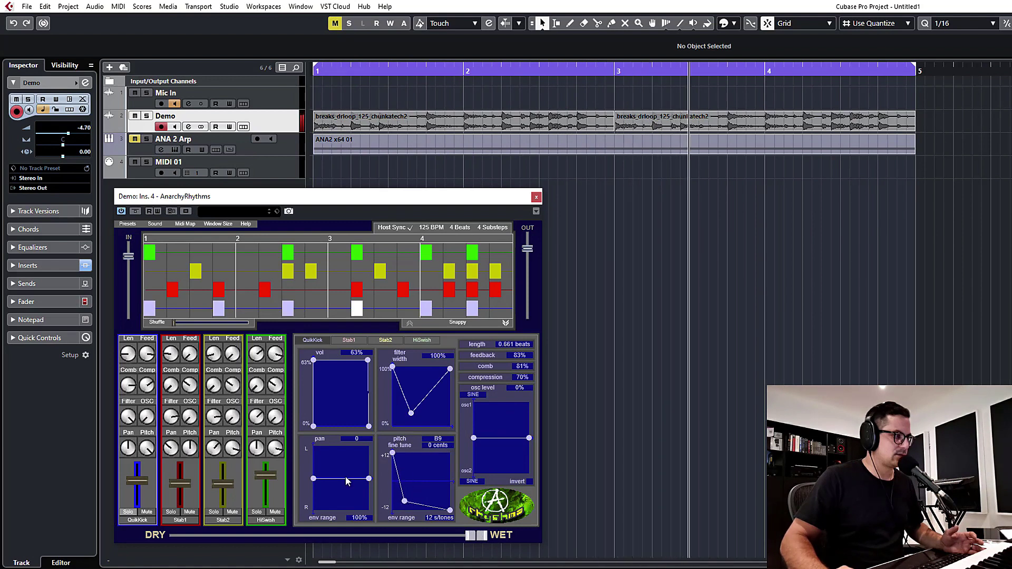
pyautogui.moveTo(338, 478); pyautogui.dragTo(356, 518)
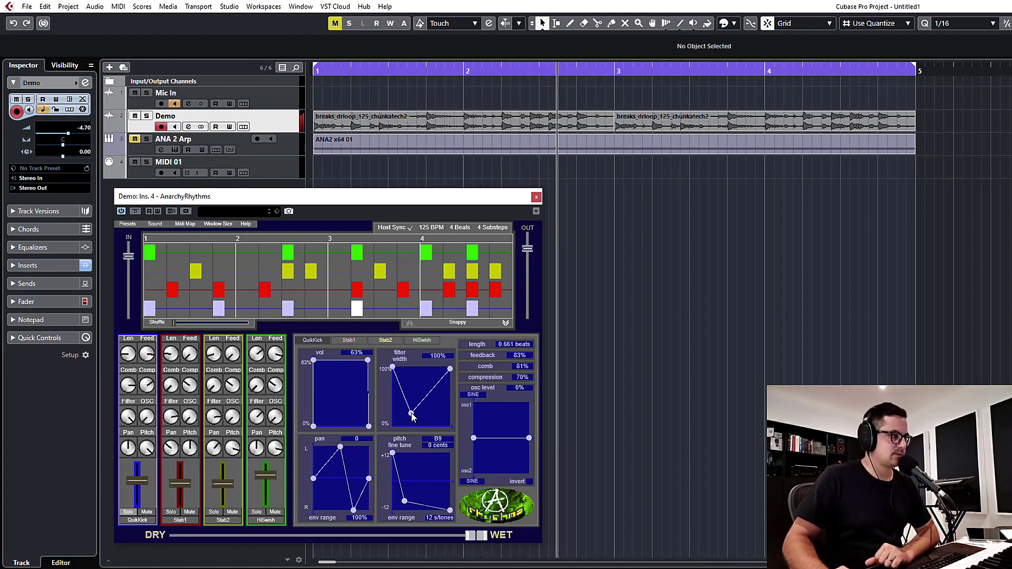
# - Reshape QuikKick's filter width envelope into a straight rise from 0% to 100%, and bend its volume envelope into a steep late fall
pyautogui.moveTo(412, 413); pyautogui.dragTo(450, 426)
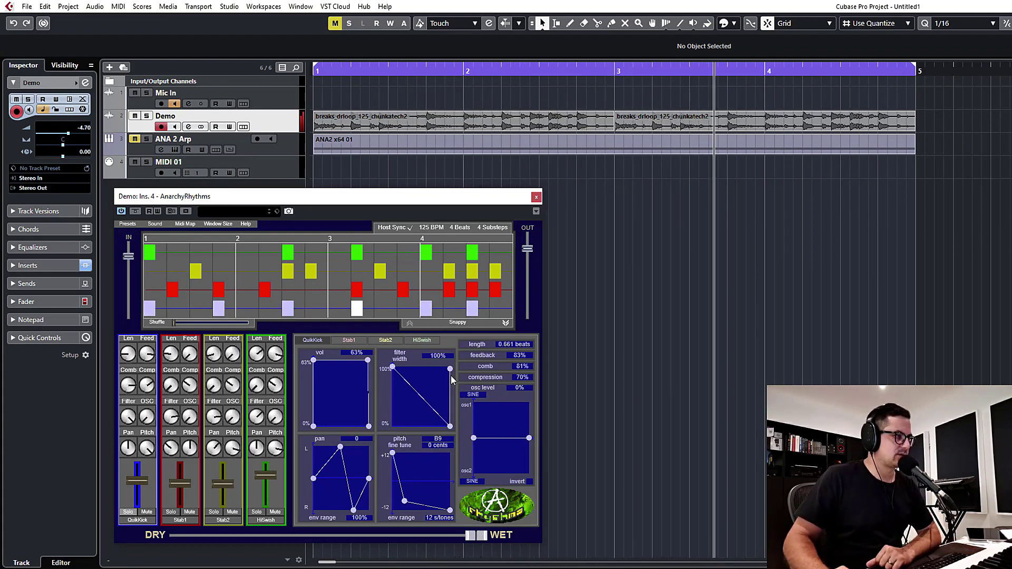
pyautogui.moveTo(393, 368); pyautogui.dragTo(392, 426)
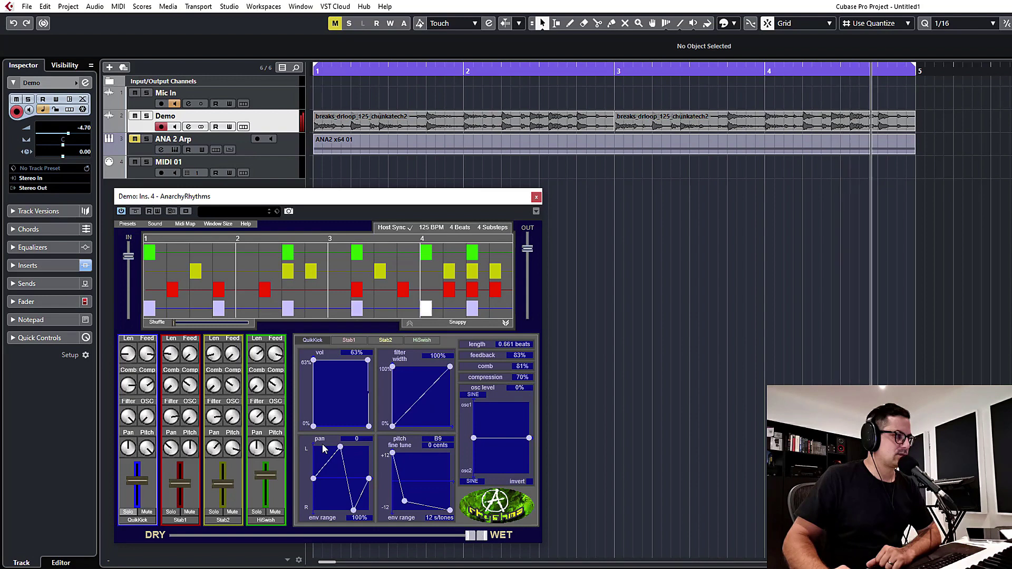
pyautogui.moveTo(315, 361); pyautogui.dragTo(343, 377)
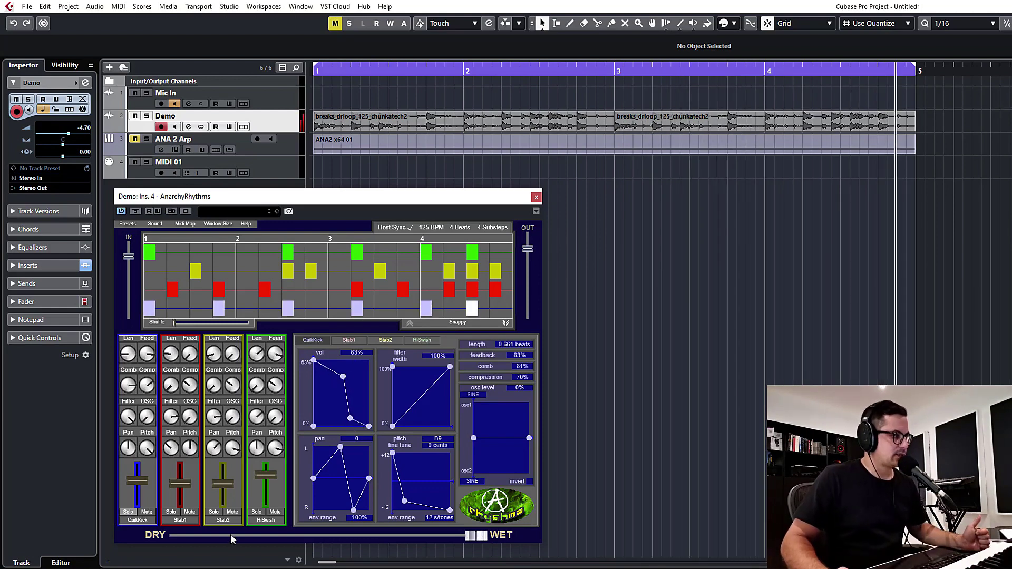
# - Solo the Stab1 channel during playback, set its oscillator level to 71% and switch its second oscillator to SINE
pyautogui.click(170, 513)
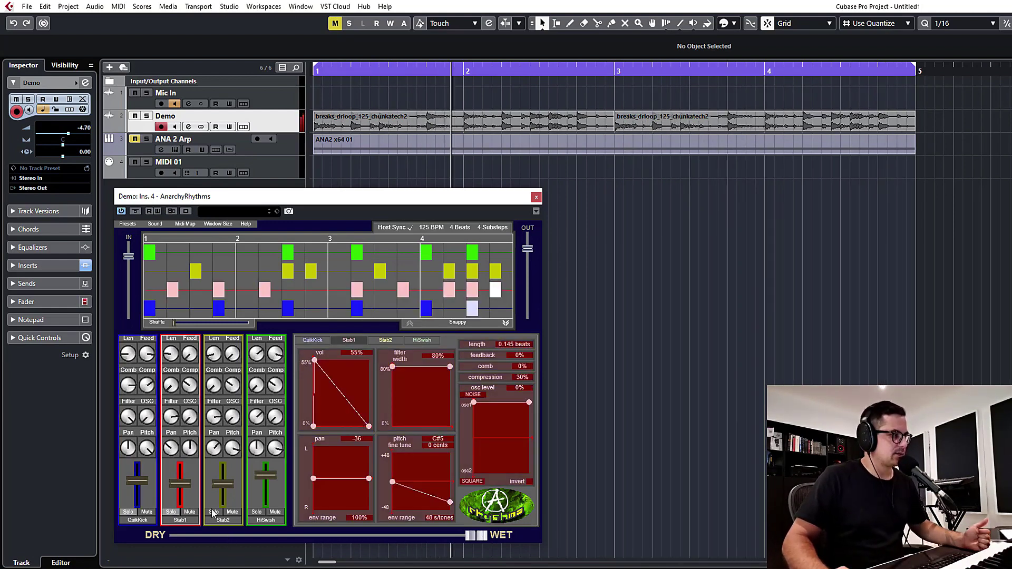
pyautogui.moveTo(191, 448); pyautogui.dragTo(209, 360)
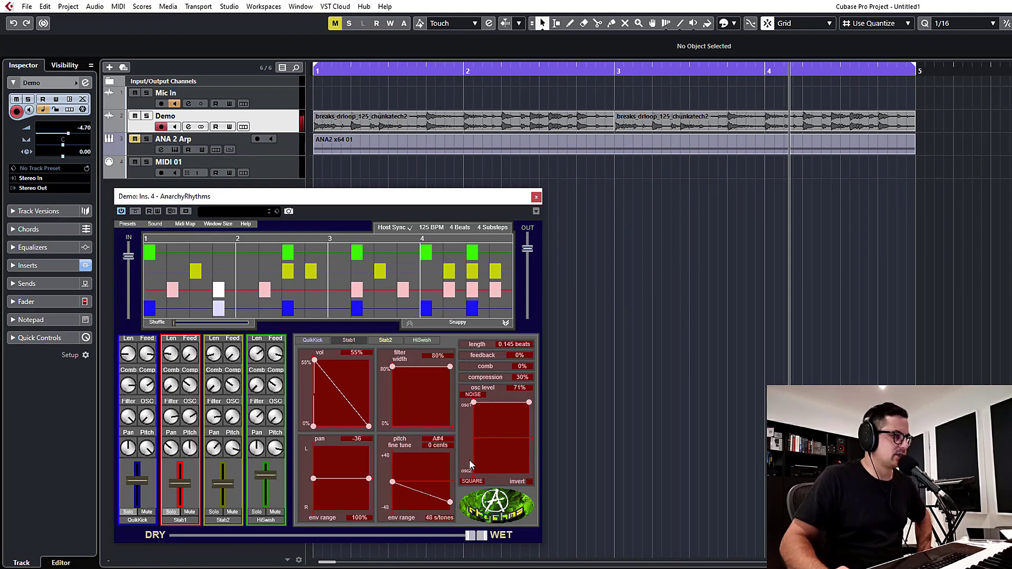
pyautogui.click(471, 482)
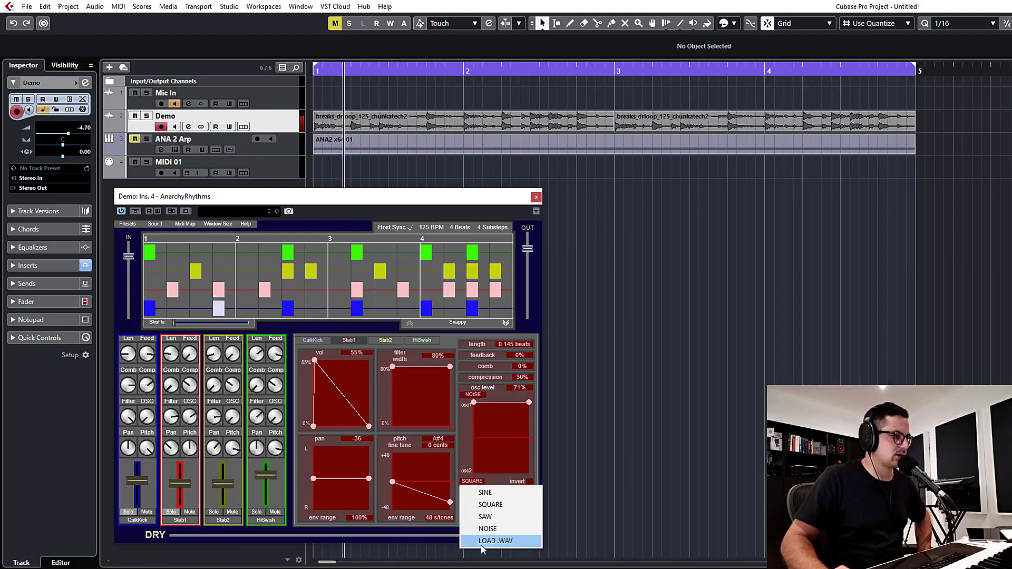
pyautogui.click(486, 493)
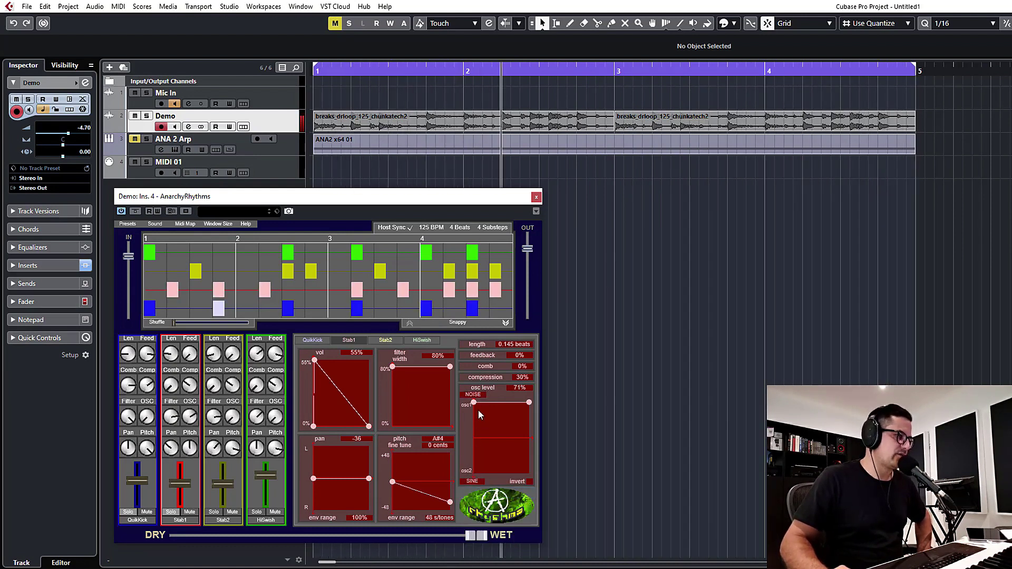
# - Reshape Stab1's oscillator mix envelope to rise from osc2 to osc1, set pitch to A#3, and make its pitch envelope fall steeply from +48
pyautogui.moveTo(472, 417)
pyautogui.mouseDown()
pyautogui.moveTo(474, 472)
pyautogui.moveTo(495, 441)
pyautogui.moveTo(487, 413)
pyautogui.mouseUp()
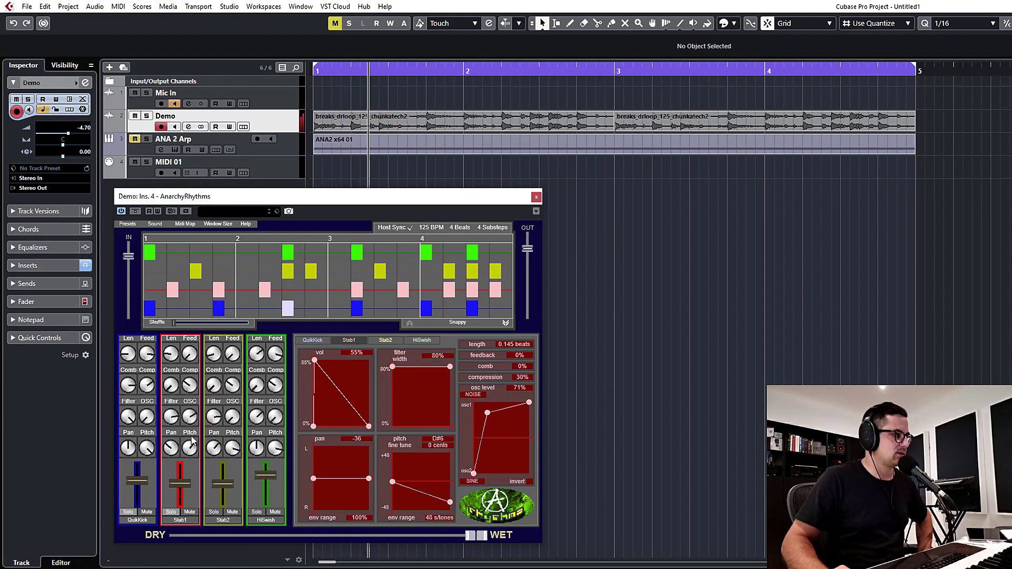
pyautogui.moveTo(191, 437); pyautogui.dragTo(191, 458)
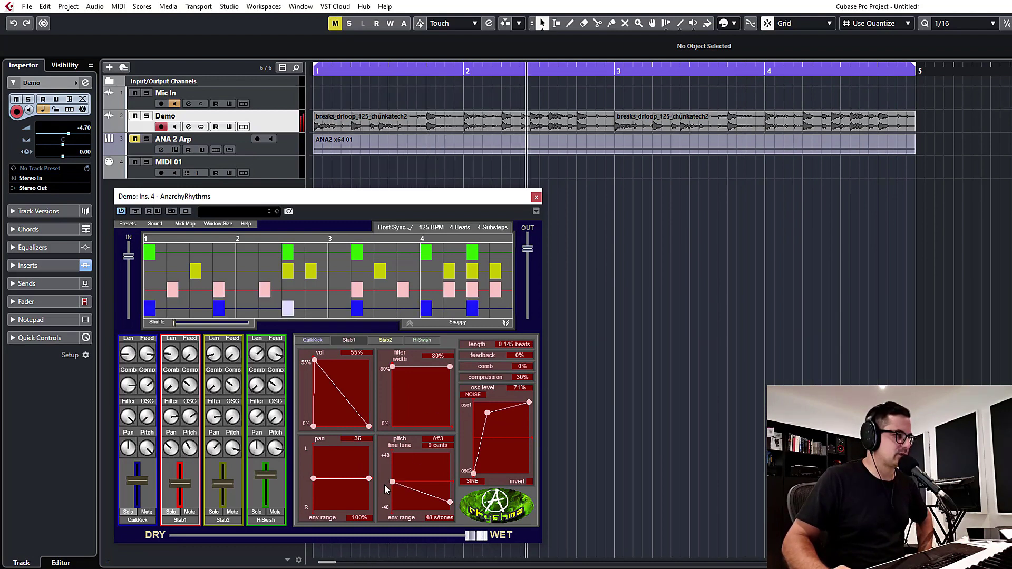
pyautogui.moveTo(392, 482)
pyautogui.mouseDown()
pyautogui.moveTo(392, 453)
pyautogui.moveTo(400, 486)
pyautogui.mouseUp()
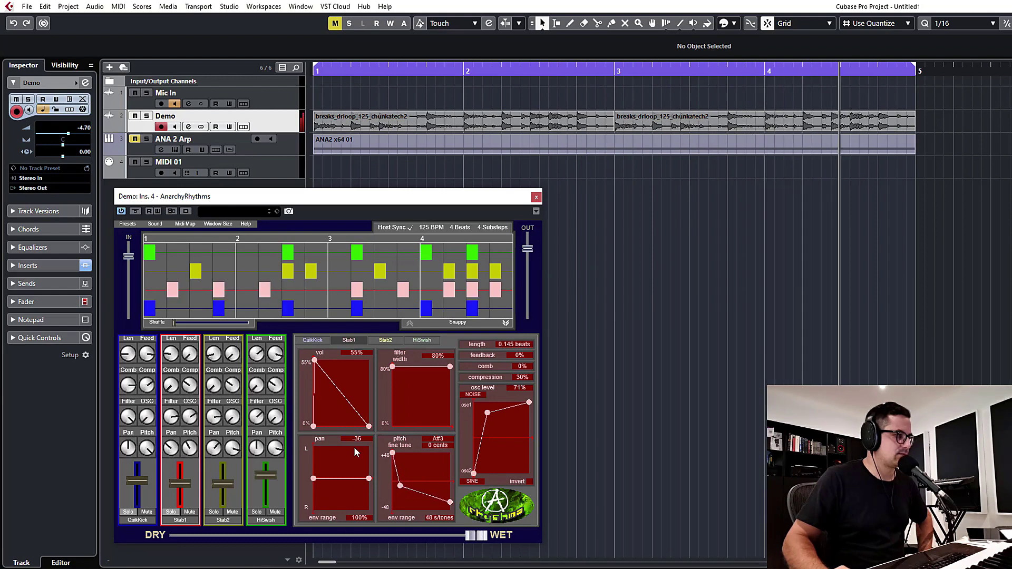
# - Solo Stab2 with volume 78% and pitch B6, and set HiSwish's volume to 47% and length to 1.918 beats
pyautogui.click(215, 352)
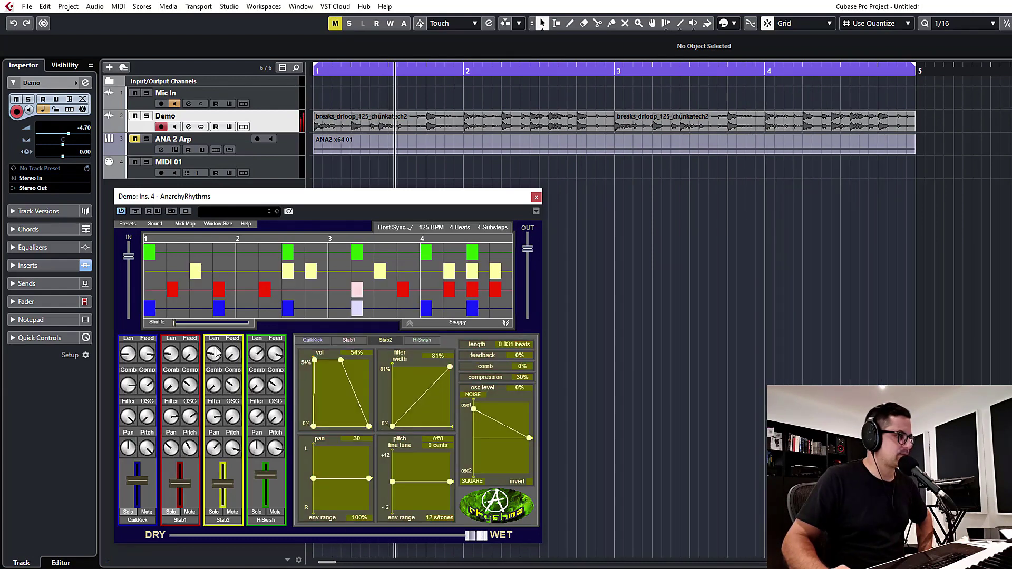
pyautogui.moveTo(223, 483); pyautogui.dragTo(223, 474)
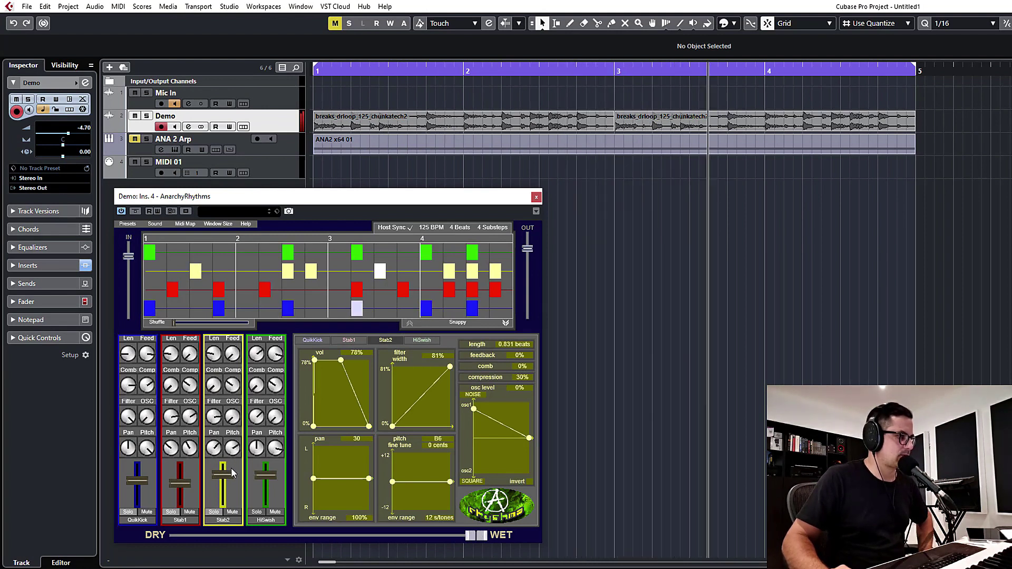
pyautogui.click(272, 489)
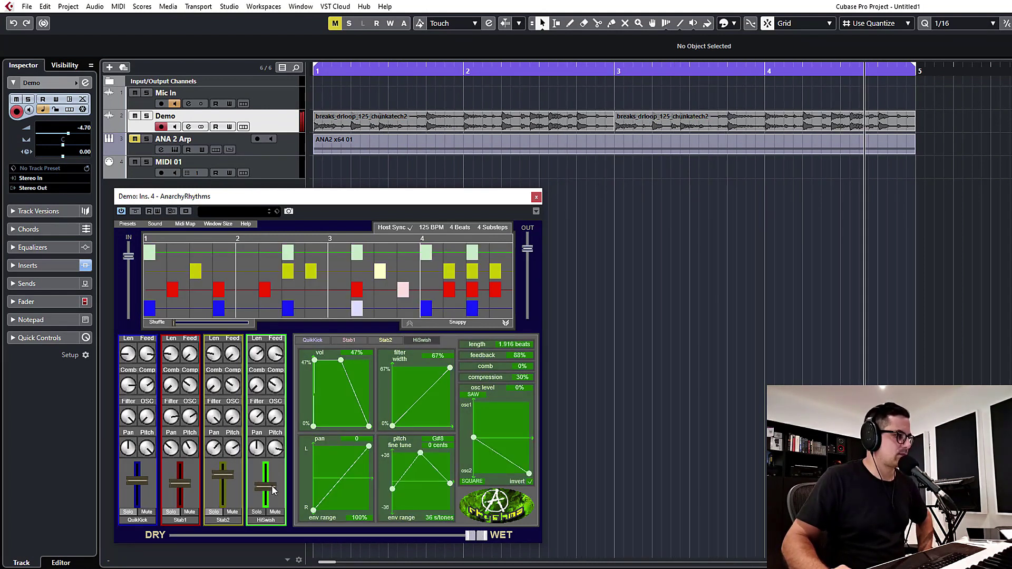
pyautogui.click(216, 369)
pyautogui.moveTo(257, 356); pyautogui.dragTo(257, 354)
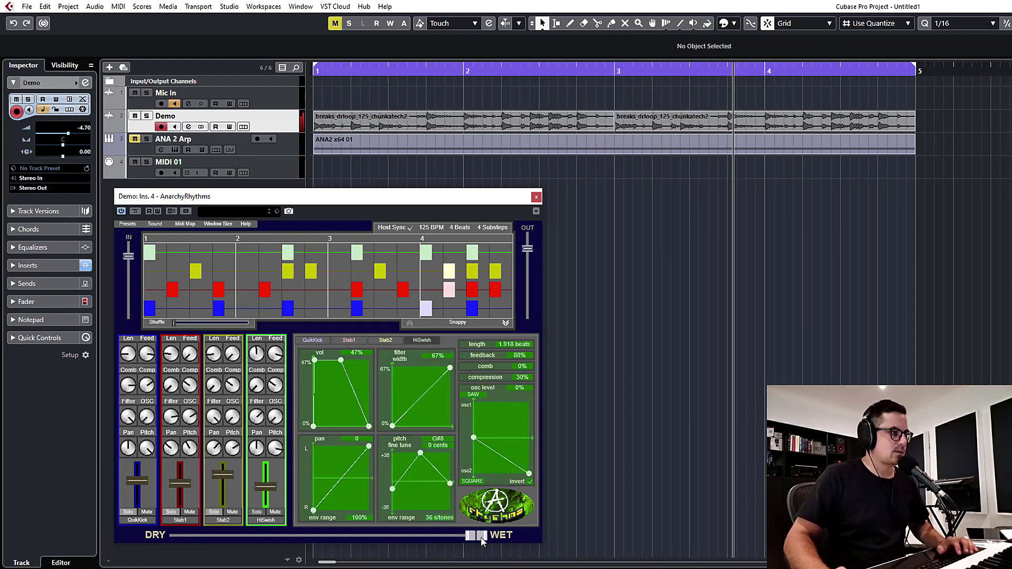
# - Compare the processed and unprocessed loop by sweeping AnarchyRhythms' dry/wet mix, leaving it fully dry
pyautogui.moveTo(482, 535); pyautogui.dragTo(179, 536)
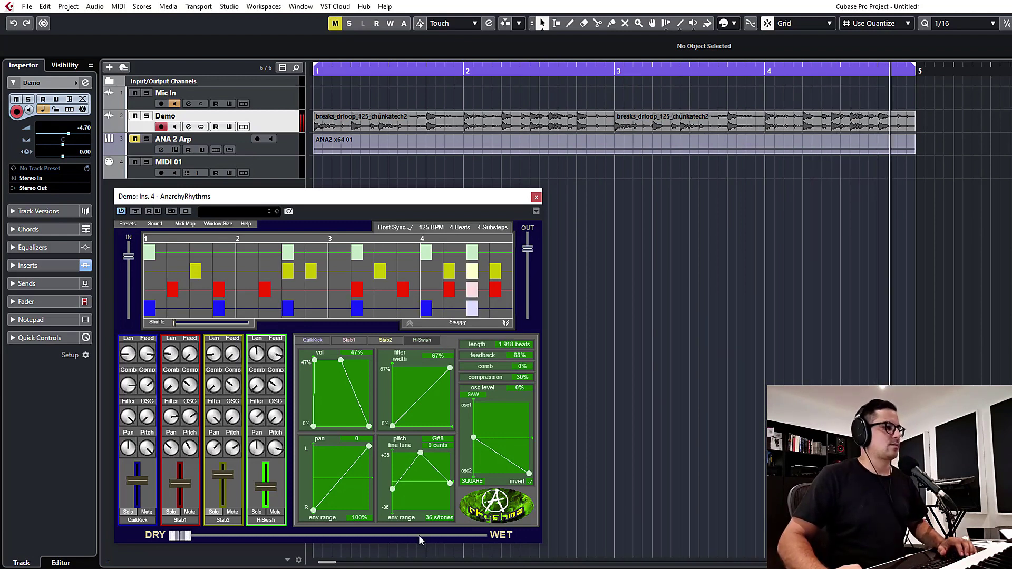
pyautogui.moveTo(418, 535); pyautogui.dragTo(316, 536)
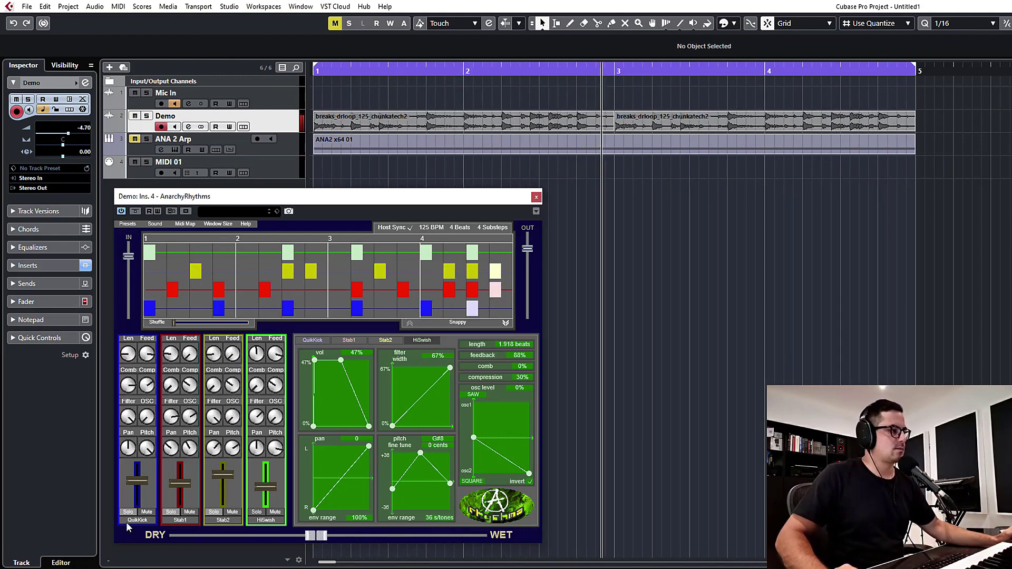
pyautogui.moveTo(181, 535)
pyautogui.mouseDown()
pyautogui.moveTo(437, 536)
pyautogui.moveTo(180, 535)
pyautogui.mouseUp()
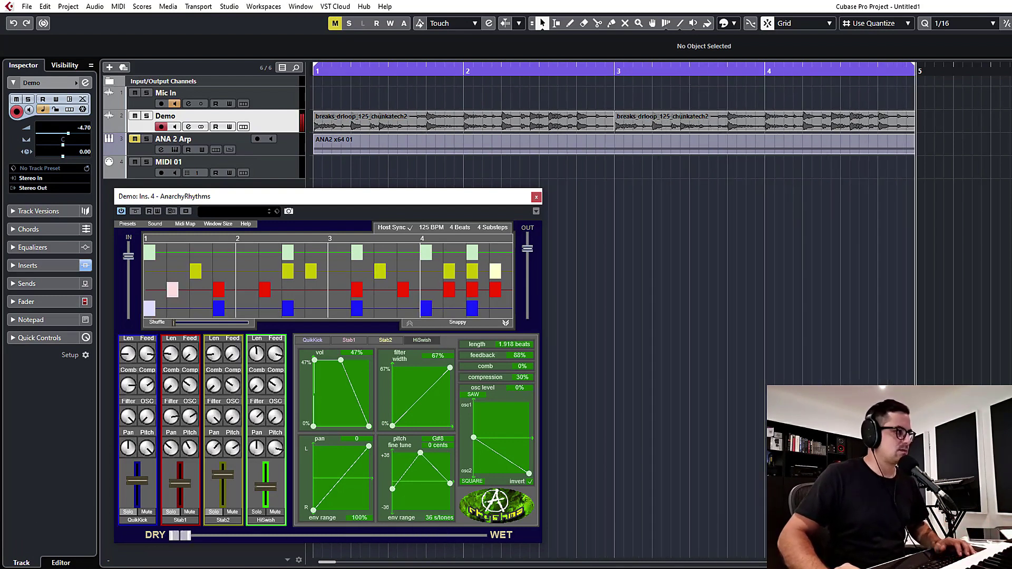
pyautogui.moveTo(436, 535); pyautogui.dragTo(180, 535)
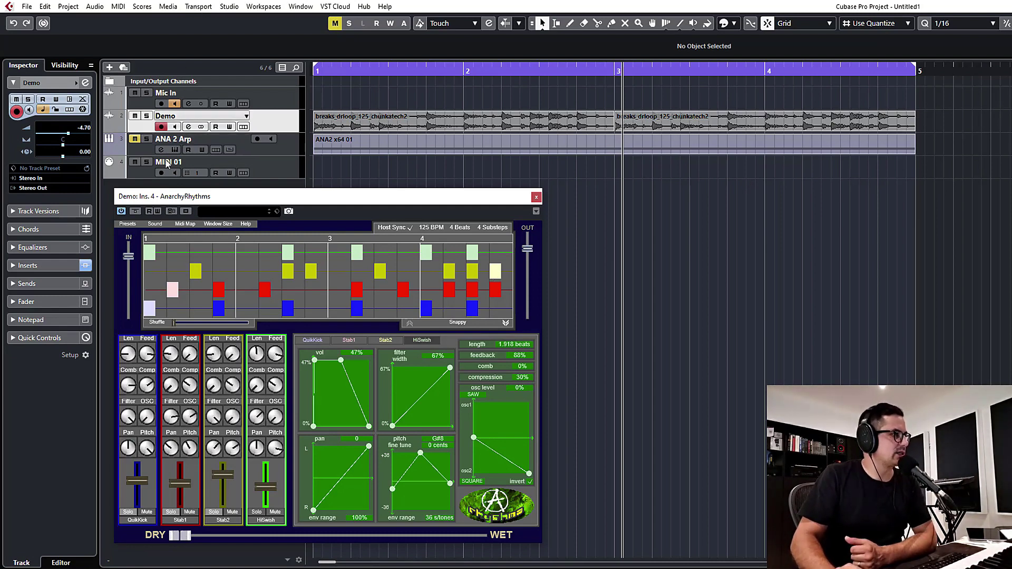
# - Close AnarchyRhythms, open Demo's Danaides insert from the channel settings, reposition its window and close the channel settings
pyautogui.click(189, 127)
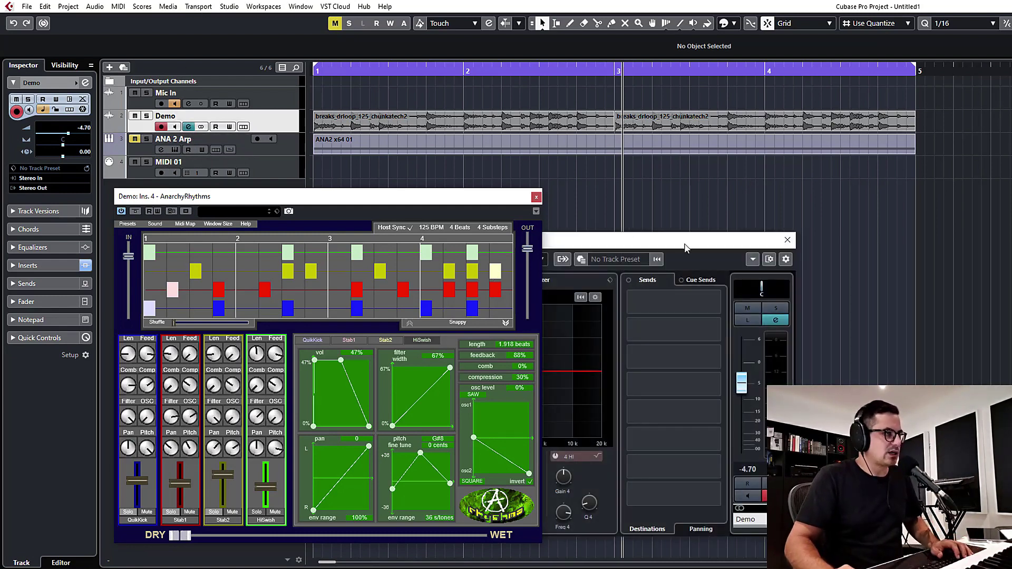
pyautogui.click(537, 198)
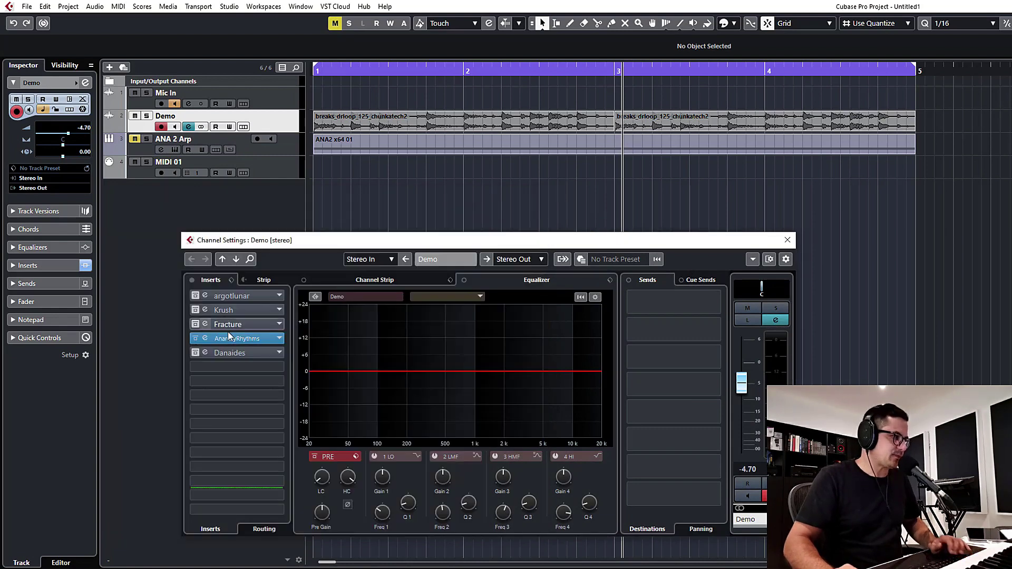
pyautogui.moveTo(196, 353)
pyautogui.mouseDown()
pyautogui.moveTo(211, 340)
pyautogui.moveTo(208, 355)
pyautogui.mouseUp()
pyautogui.click(199, 353)
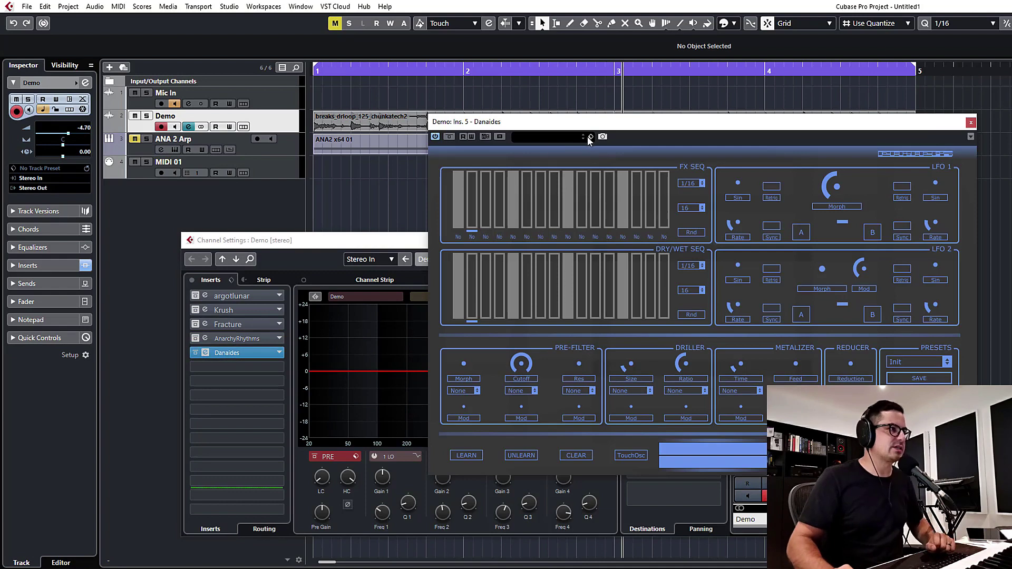
pyautogui.moveTo(580, 121); pyautogui.dragTo(189, 173)
pyautogui.click(790, 269)
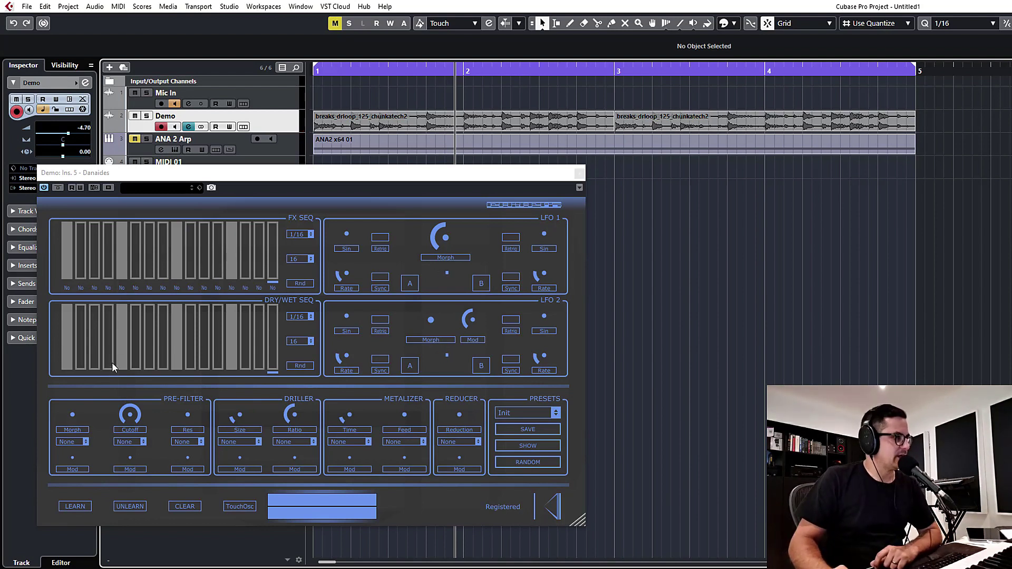
# - Raise all Danaides dry/wet sequence steps to 1.00, shorten that sequence to 12 steps, and drop several steps to 0.00
pyautogui.moveTo(64, 314); pyautogui.dragTo(84, 277)
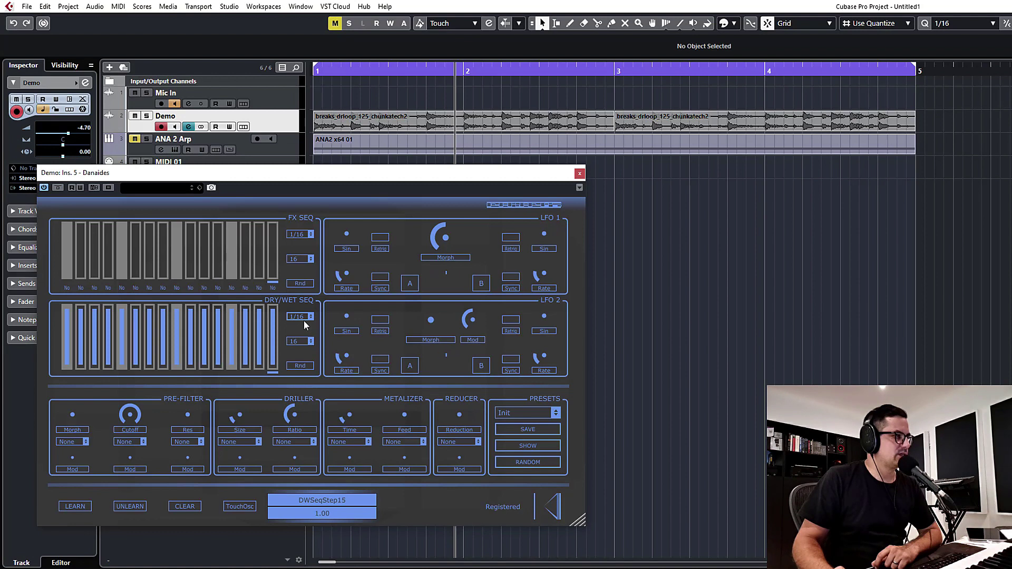
pyautogui.click(302, 342)
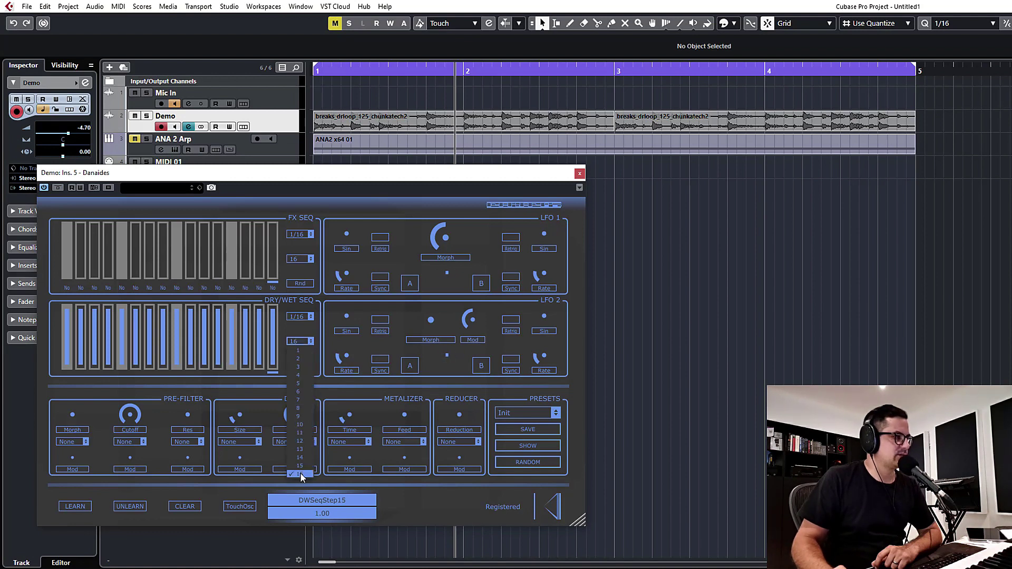
pyautogui.click(301, 441)
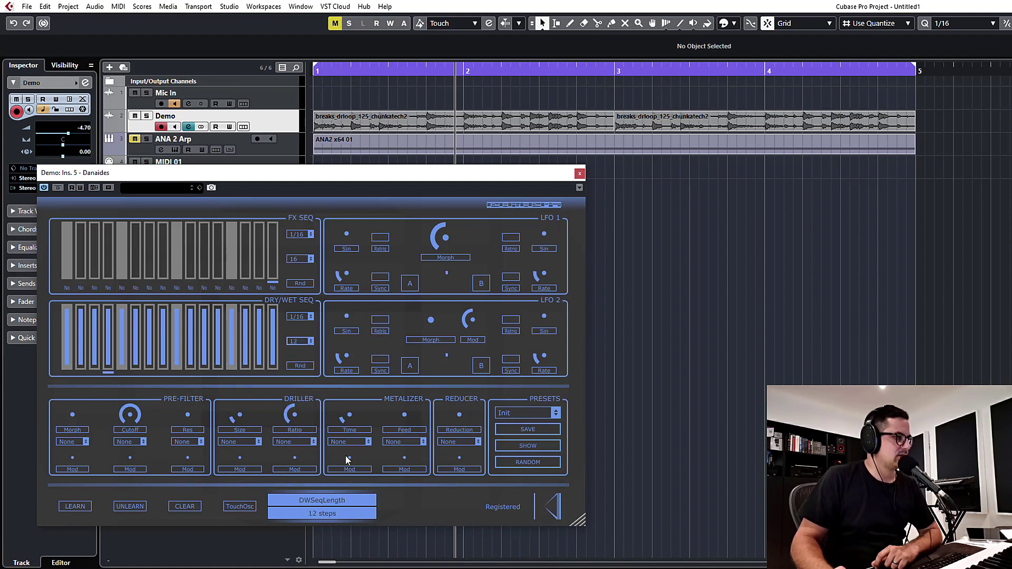
pyautogui.moveTo(108, 364); pyautogui.dragTo(109, 398)
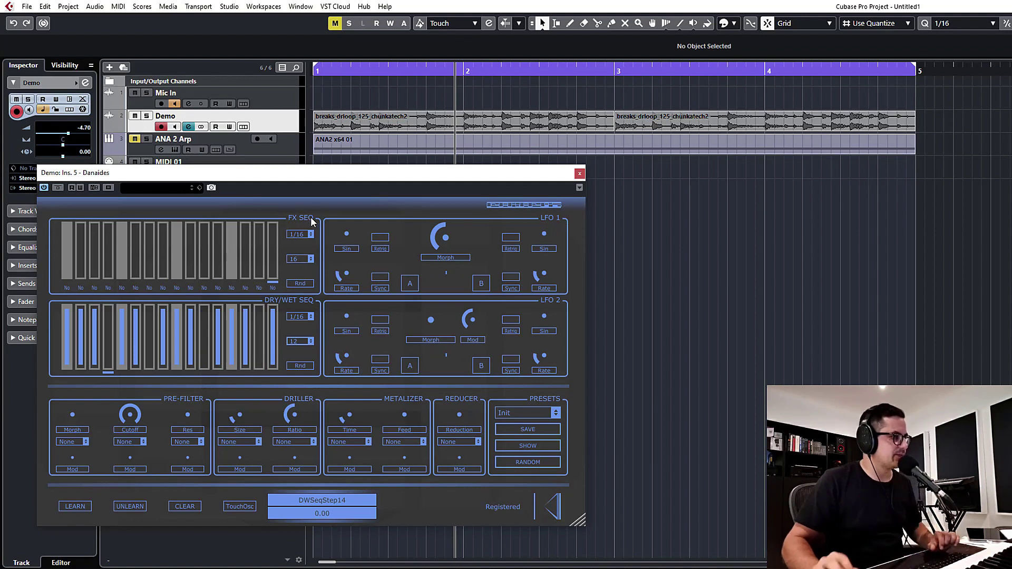
# - Randomize Danaides' FX sequence, set its first four steps to Rd, and shorten the sequence to 4 steps
pyautogui.click(300, 284)
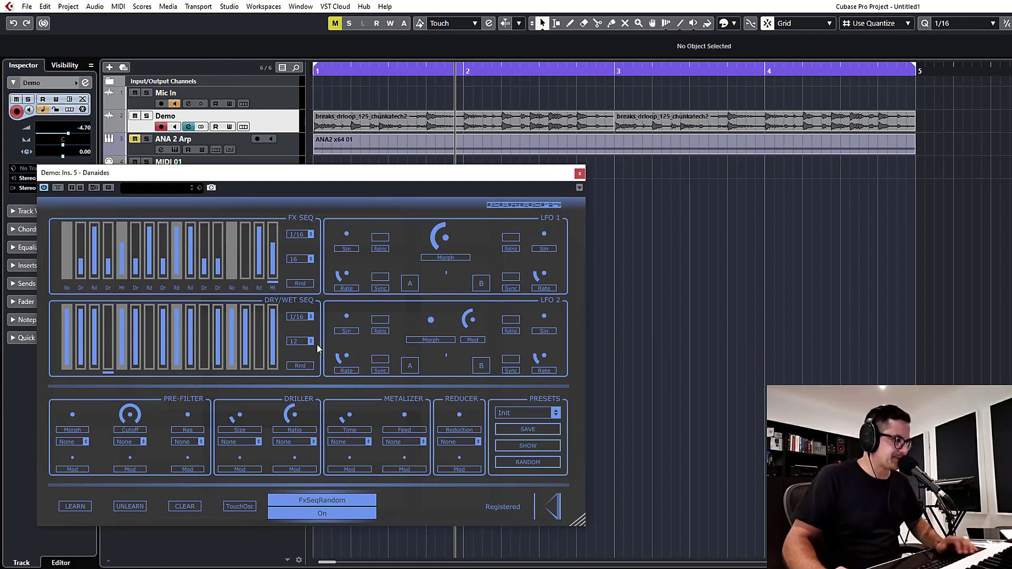
pyautogui.click(69, 252)
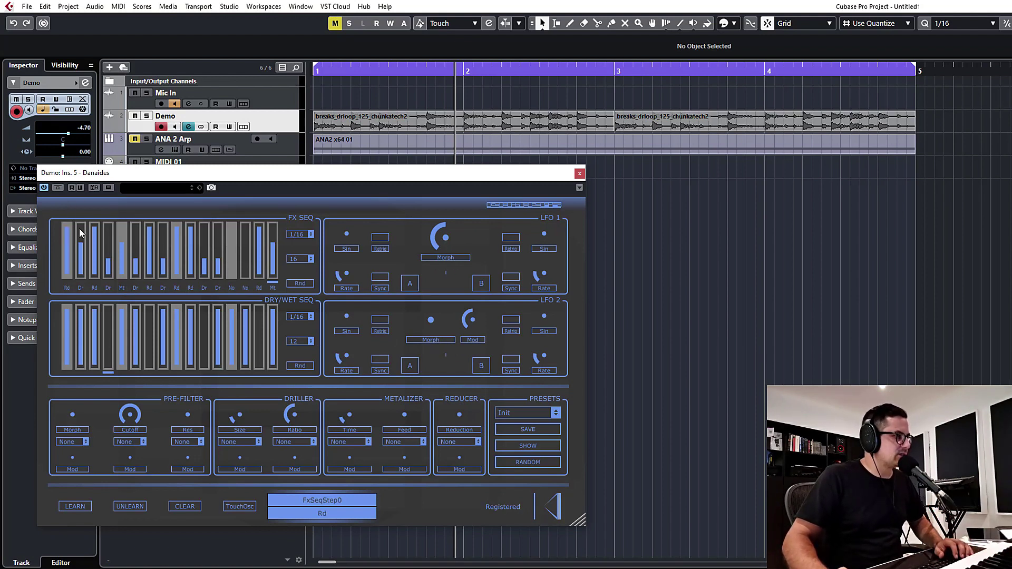
pyautogui.click(107, 234)
pyautogui.click(299, 259)
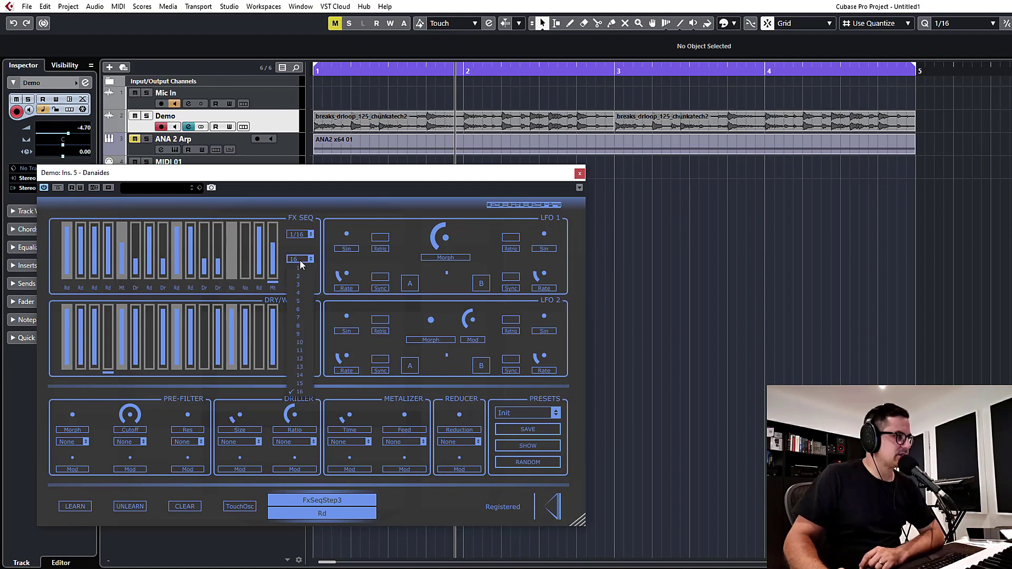
pyautogui.click(306, 293)
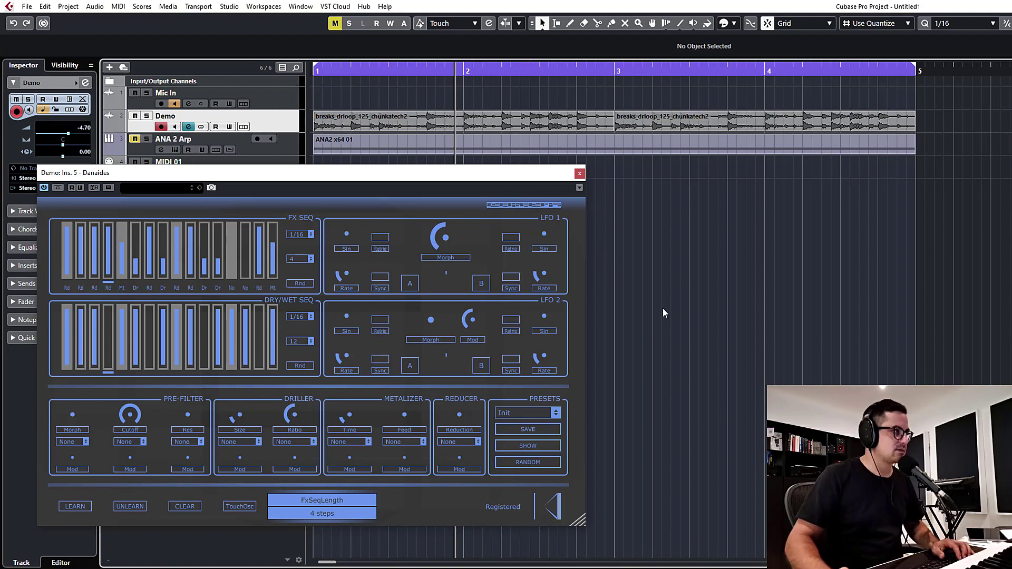
# - Play the drum loop while trying out Danaides' Reduction amount, and return it to 1
pyautogui.press('space')
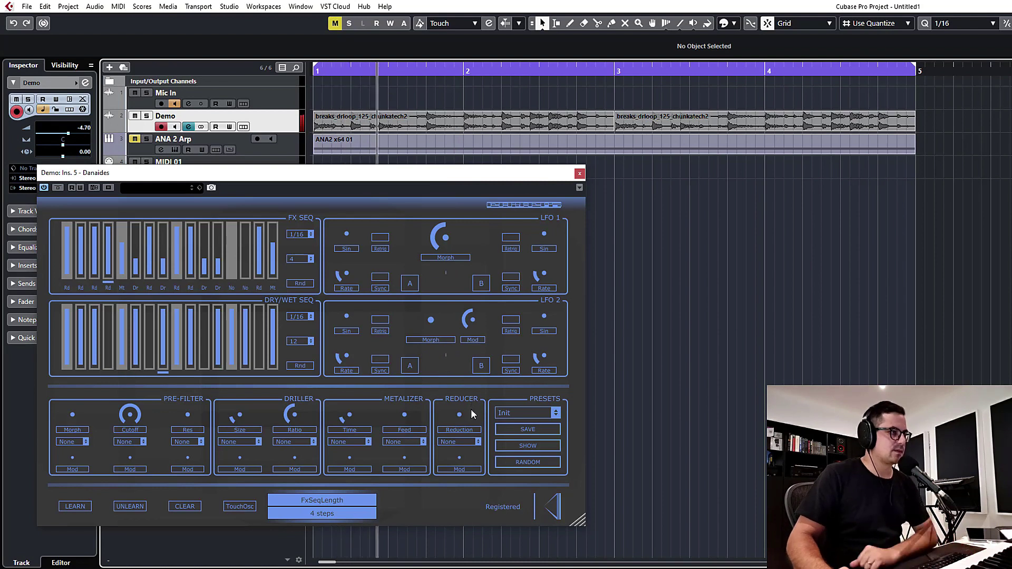
pyautogui.moveTo(470, 409); pyautogui.dragTo(410, 456)
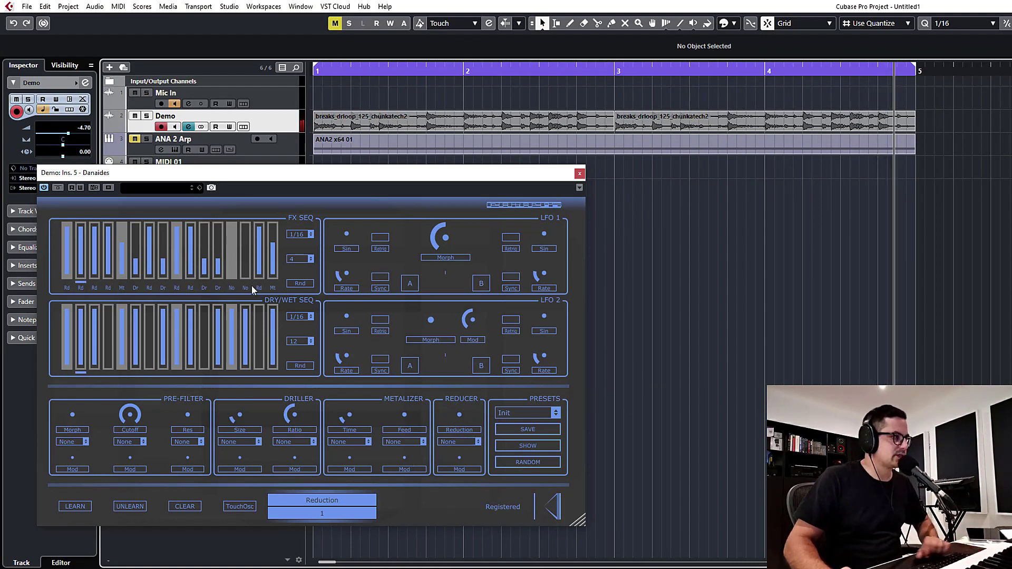
# - Change Danaides' first four FX sequence steps to Mt and clear the selection of the first drum loop event on Demo
pyautogui.click(336, 130)
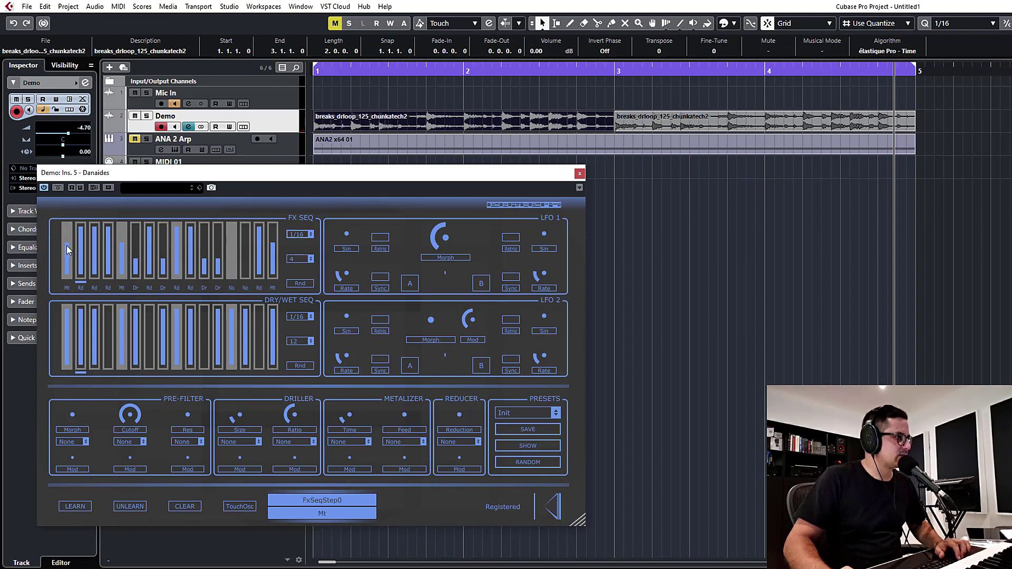
pyautogui.moveTo(67, 246); pyautogui.dragTo(109, 247)
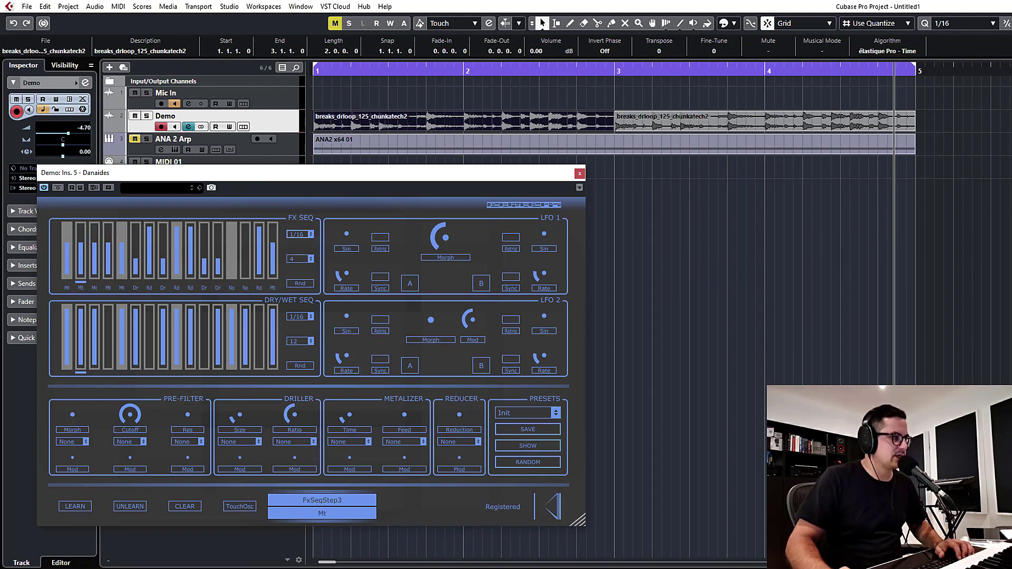
pyautogui.click(374, 110)
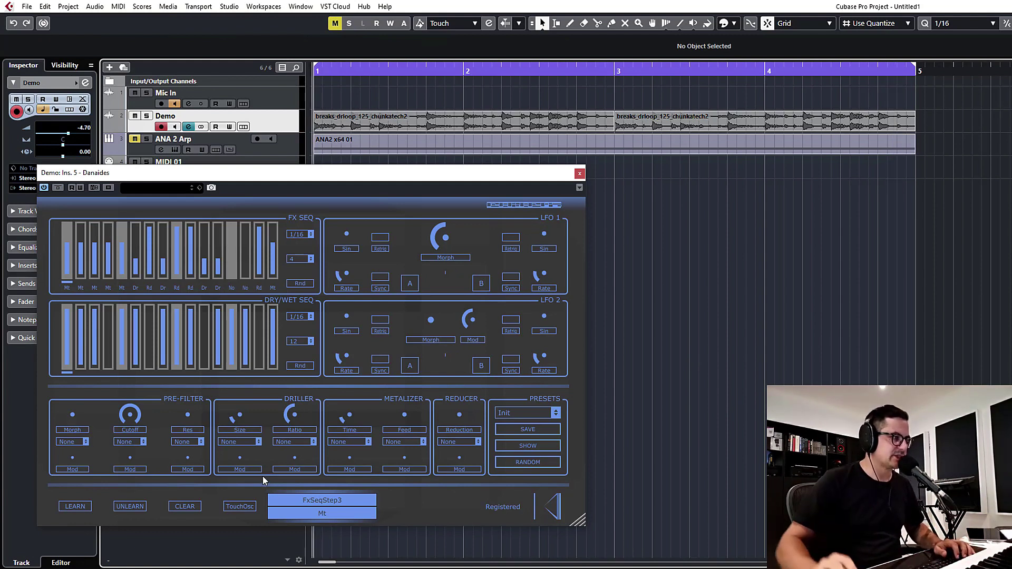
# - Play the drum loop, raise Danaides' Metalizer Feedback to 66.40% and Time to 46.13 ms, and bring both down, with Time at 4.73 ms
pyautogui.press('space')
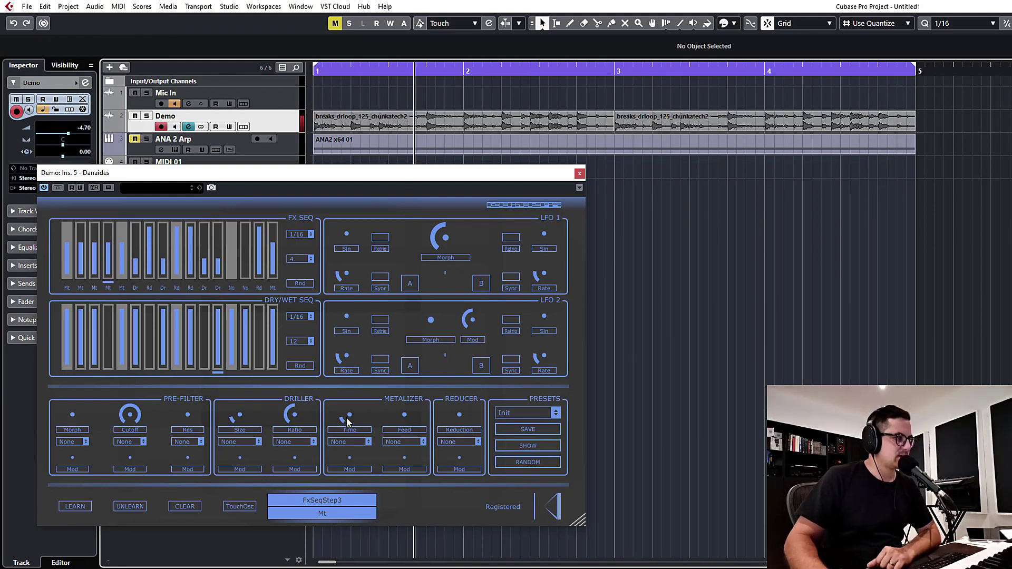
pyautogui.moveTo(404, 415); pyautogui.dragTo(429, 343)
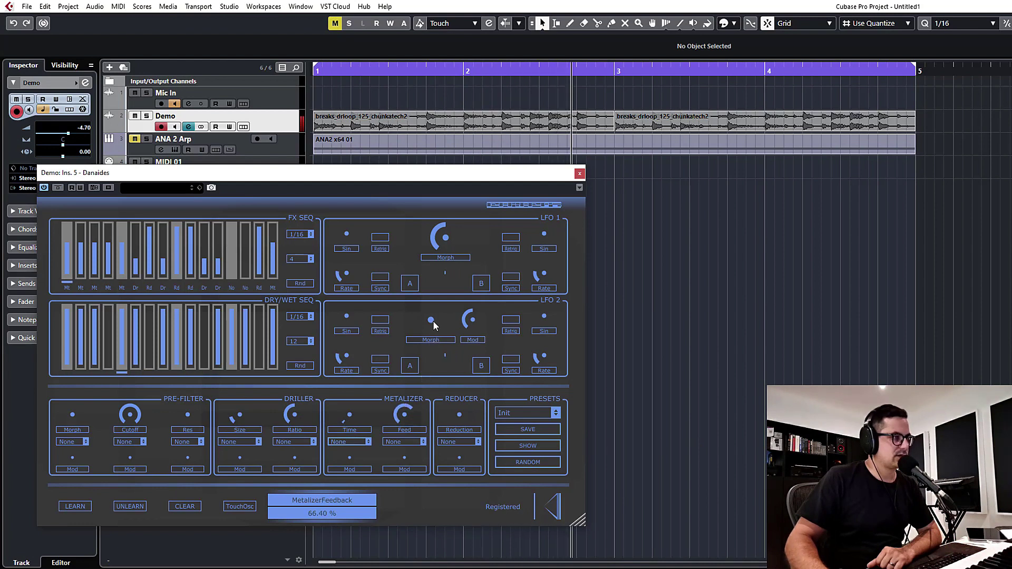
pyautogui.click(349, 409)
pyautogui.moveTo(349, 409); pyautogui.dragTo(377, 311)
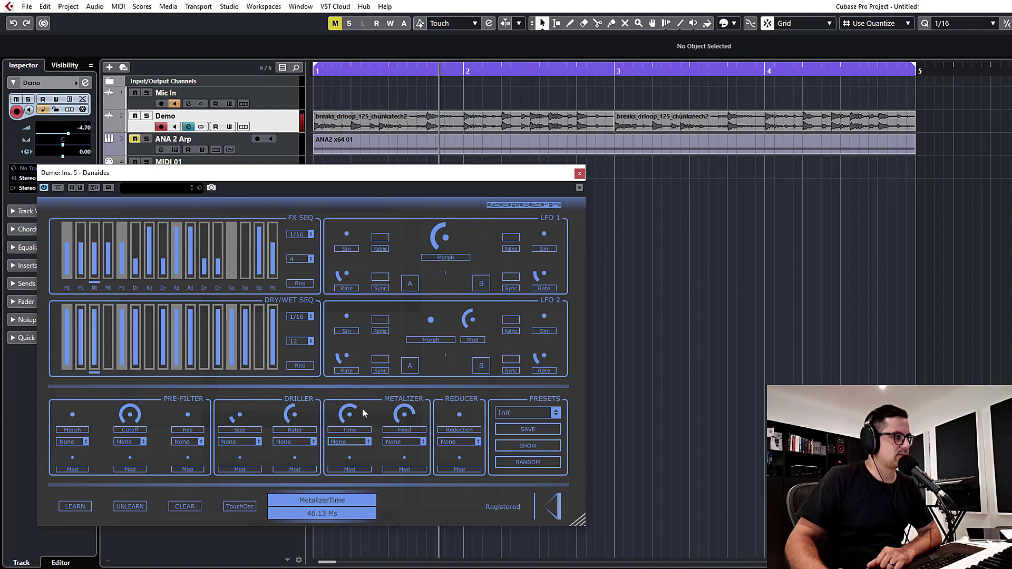
pyautogui.moveTo(405, 415); pyautogui.dragTo(406, 463)
pyautogui.moveTo(349, 421); pyautogui.dragTo(387, 520)
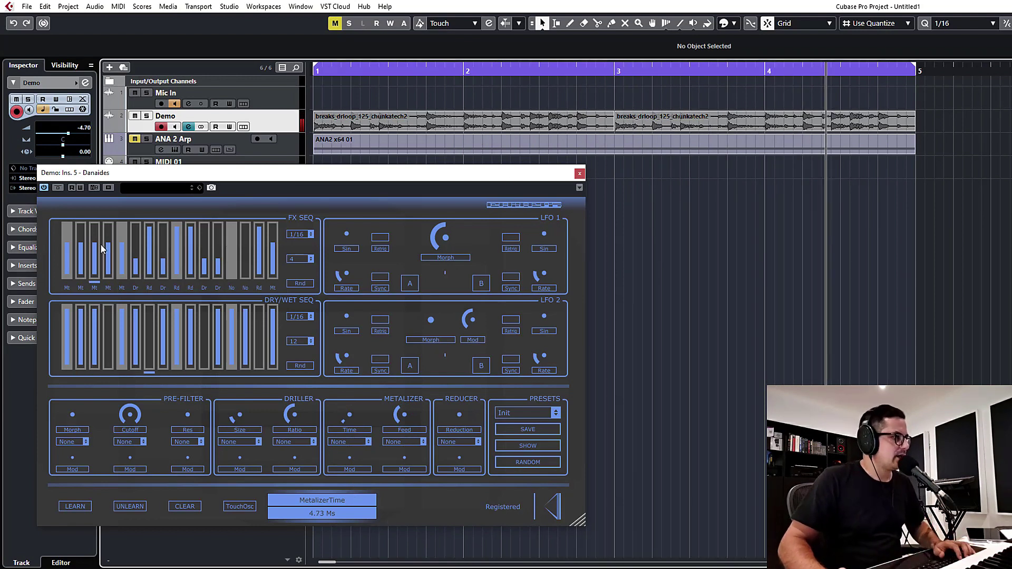
# - Change Danaides' first four FX sequence steps to Dr and set the Metalizer Feedback to 0.00%
pyautogui.click(84, 260)
pyautogui.click(98, 266)
pyautogui.click(108, 266)
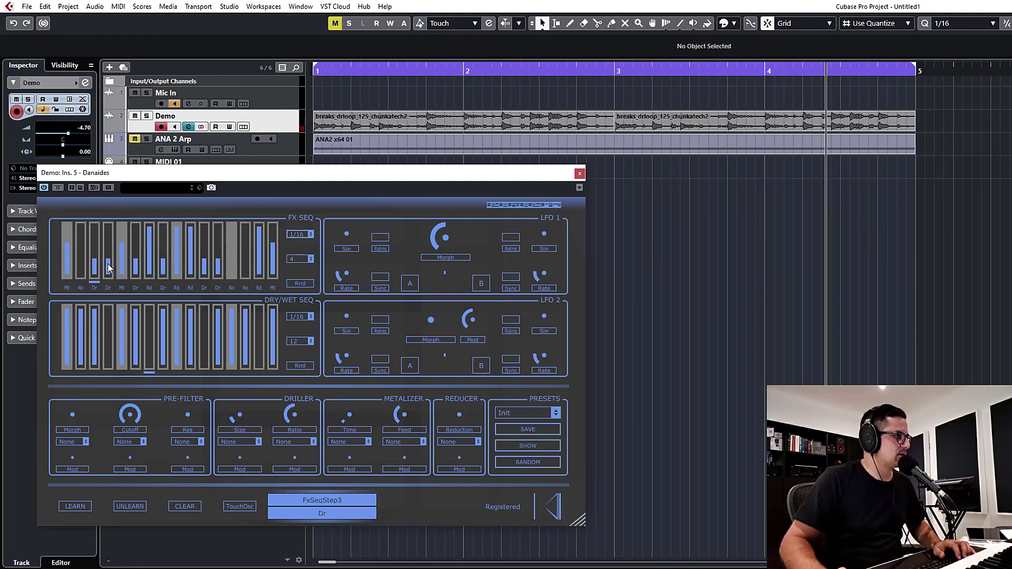
pyautogui.click(84, 264)
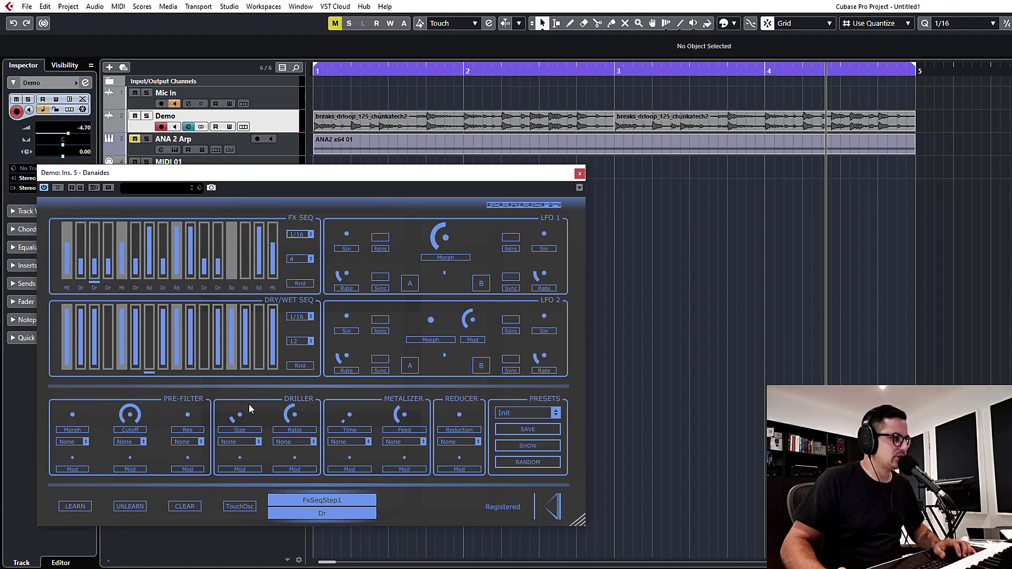
pyautogui.moveTo(404, 415); pyautogui.dragTo(349, 404)
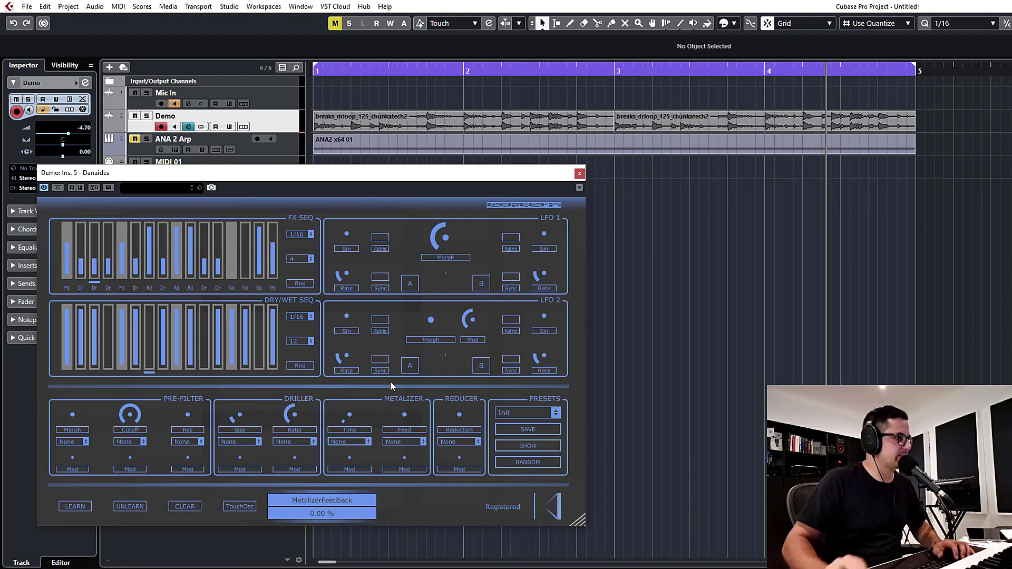
pyautogui.click(70, 262)
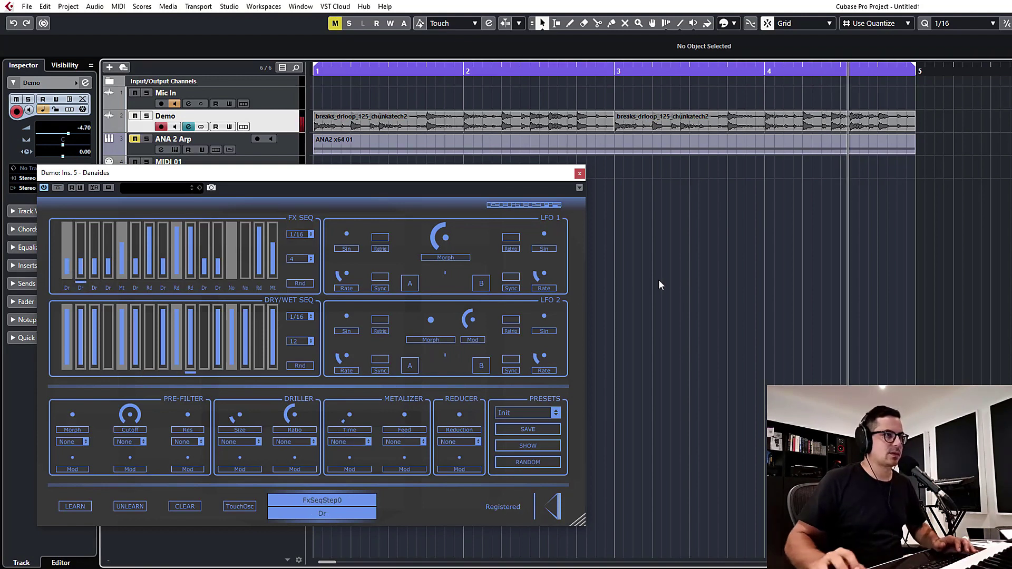
# - Raise the Driller Size to 26 ms and lower its Ratio to 0.00 while the drum loop plays
pyautogui.click(248, 423)
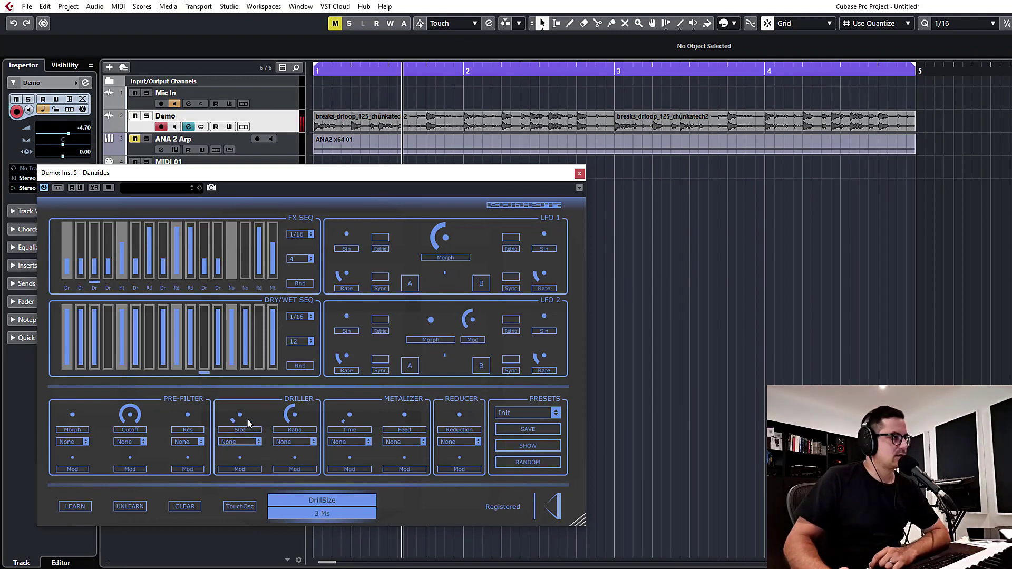
pyautogui.moveTo(248, 422); pyautogui.dragTo(248, 335)
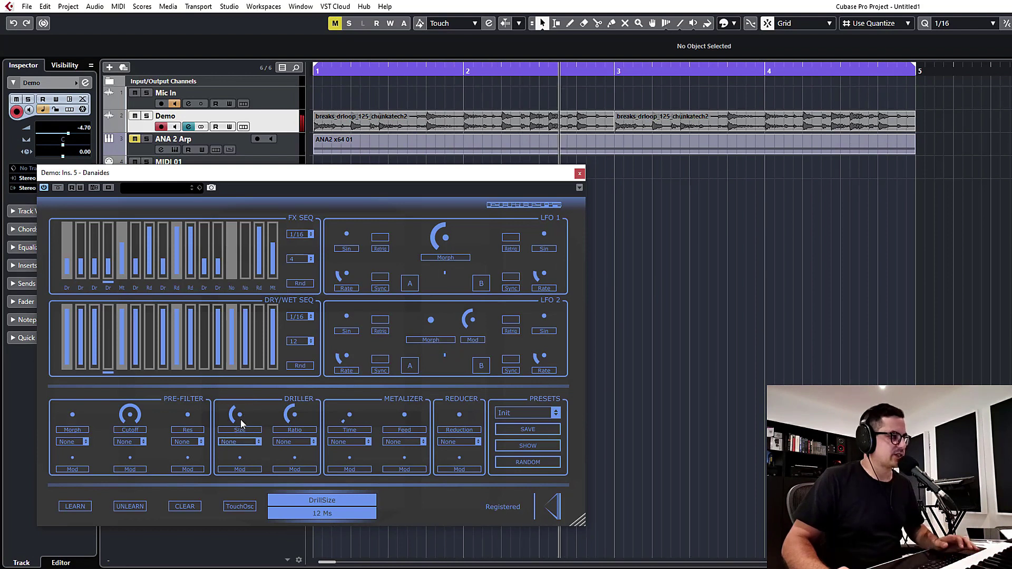
pyautogui.moveTo(242, 423); pyautogui.dragTo(251, 351)
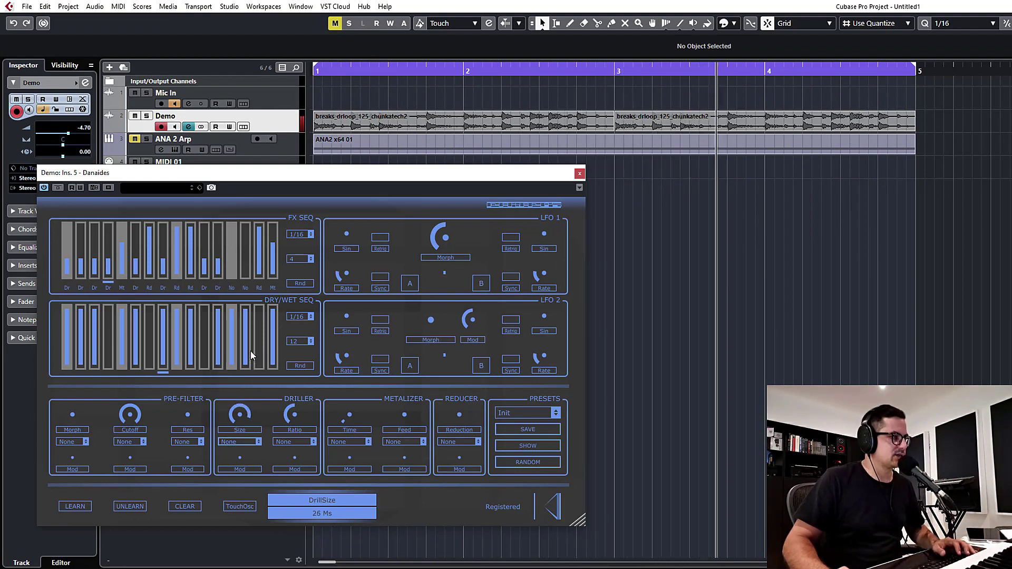
pyautogui.click(299, 429)
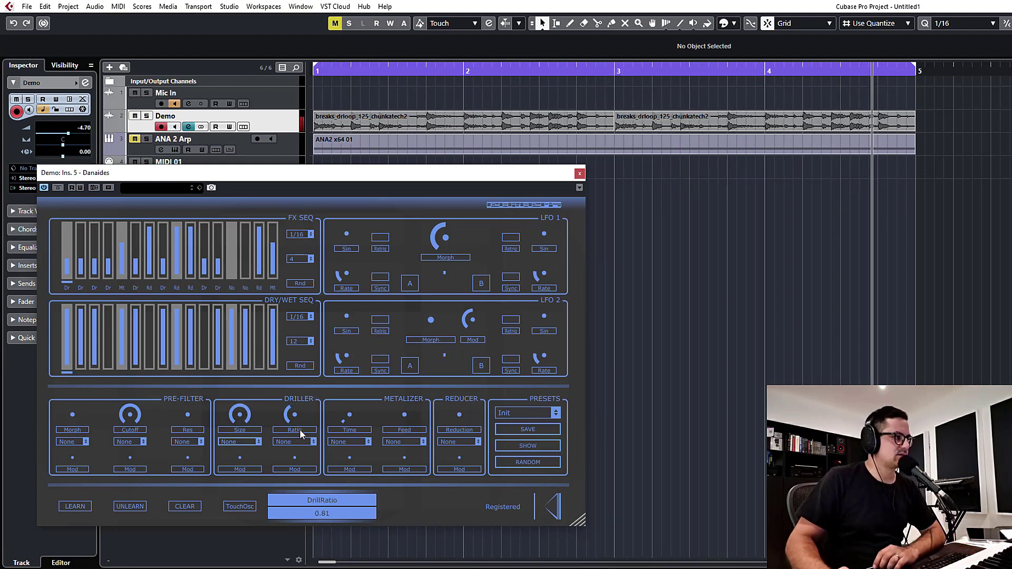
pyautogui.moveTo(299, 429); pyautogui.dragTo(299, 476)
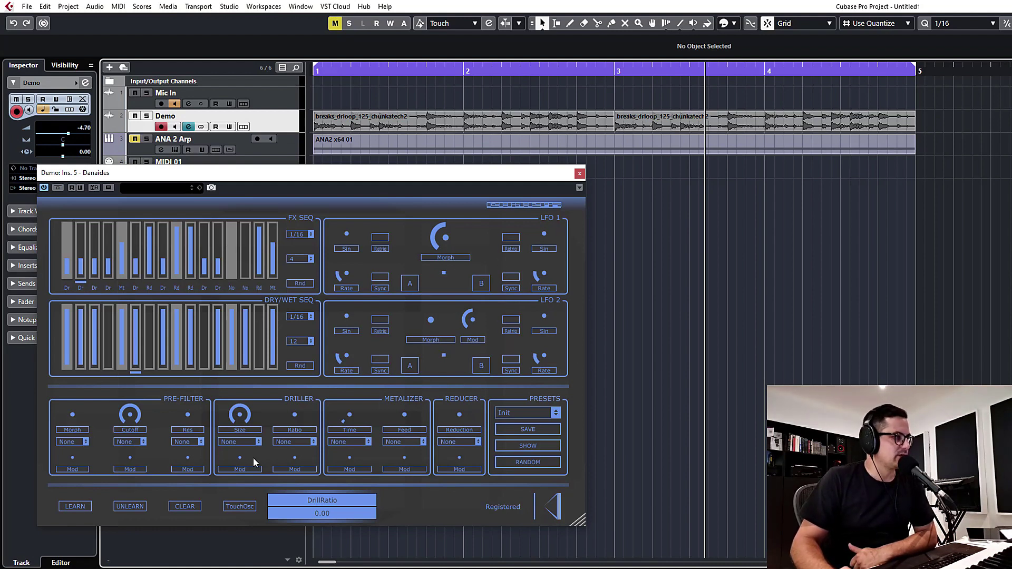
# - Show the modulation sources for Driller Size, and set LFO 1's B waveform to Sqr with a faster rate
pyautogui.click(248, 443)
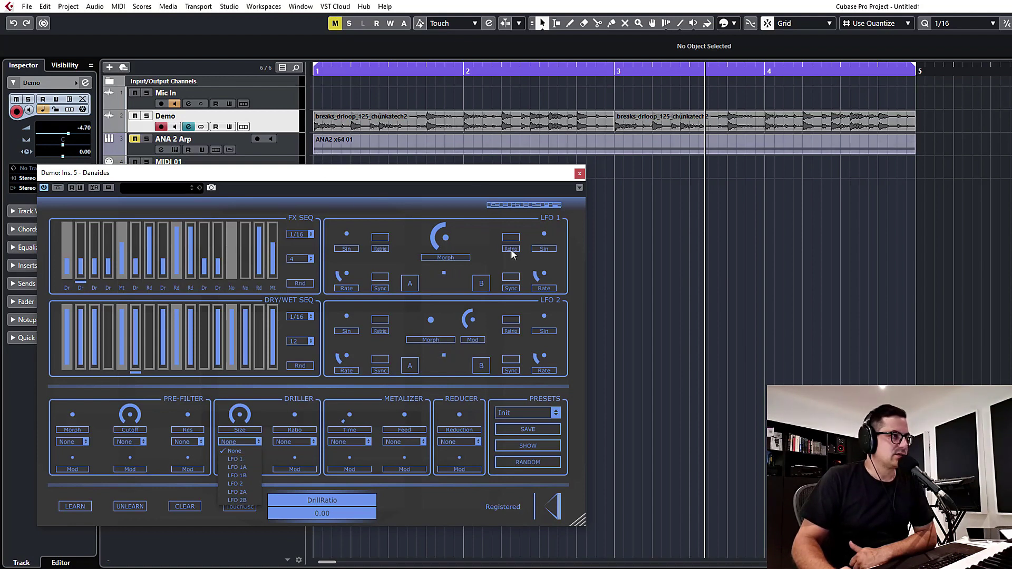
pyautogui.click(556, 248)
pyautogui.moveTo(540, 269); pyautogui.dragTo(549, 217)
# - Sweep LFO 1's Morph between A and B, return it to 0.00%, and set LFO 1's B waveform to S&H
pyautogui.moveTo(442, 240); pyautogui.dragTo(419, 317)
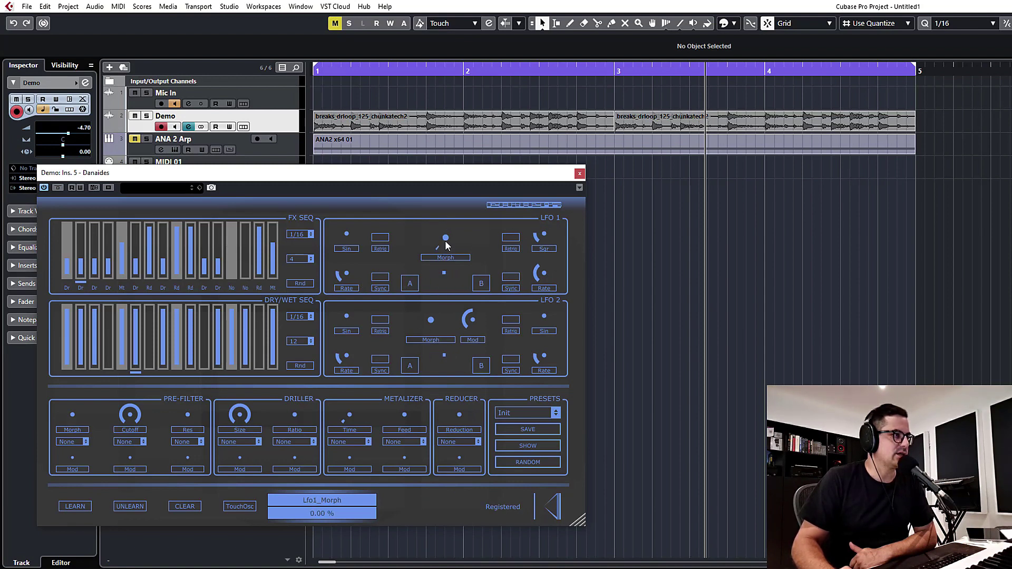
pyautogui.moveTo(448, 238); pyautogui.dragTo(451, 204)
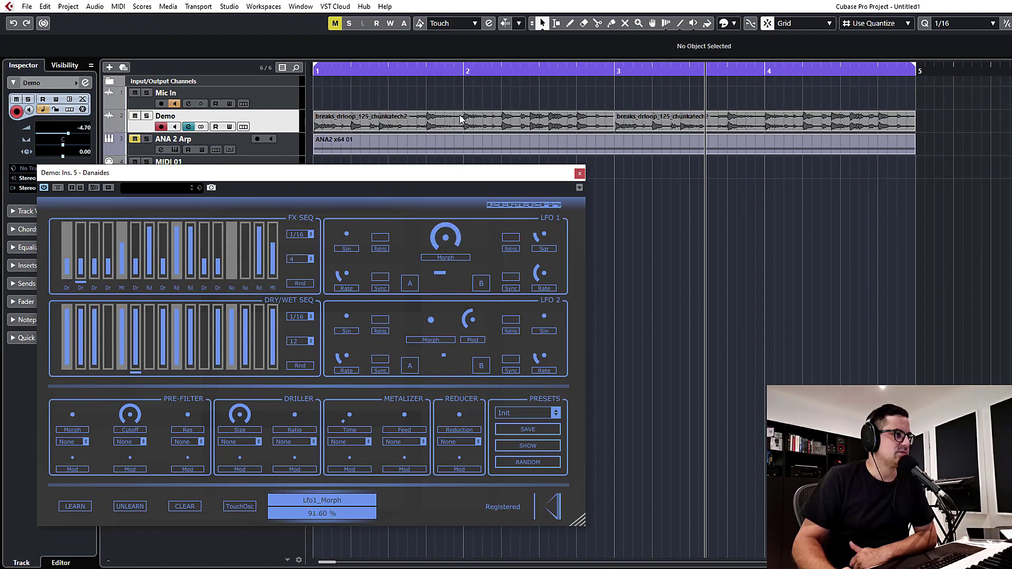
pyautogui.moveTo(461, 119); pyautogui.dragTo(465, 90)
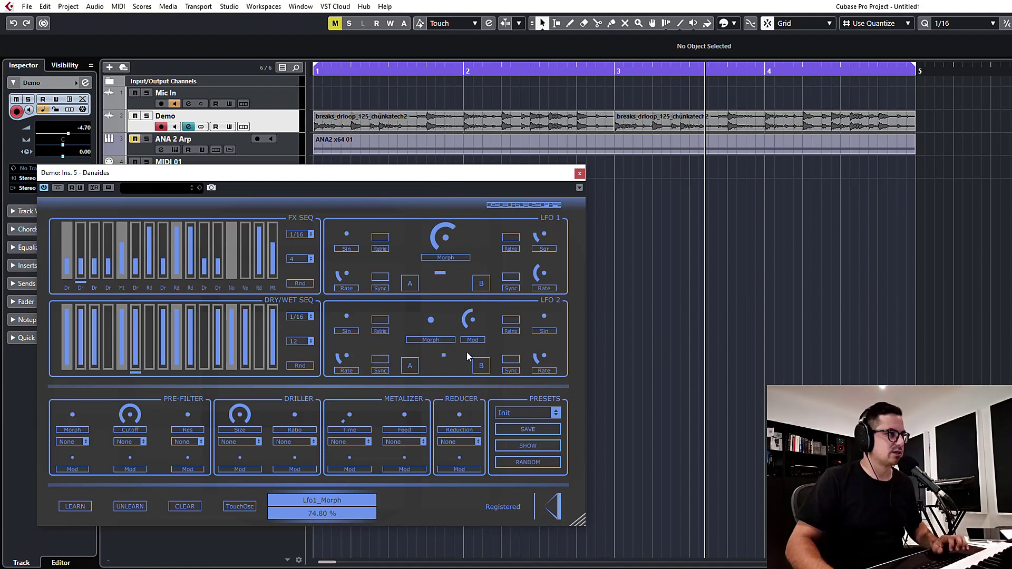
pyautogui.moveTo(466, 352); pyautogui.dragTo(462, 306)
pyautogui.moveTo(455, 242); pyautogui.dragTo(421, 375)
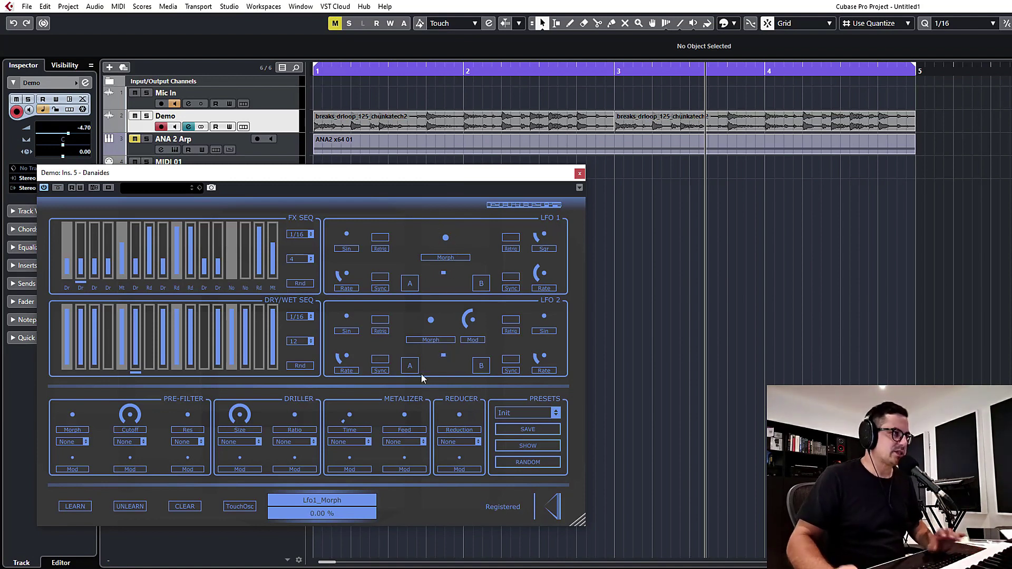
pyautogui.moveTo(536, 235); pyautogui.dragTo(555, 173)
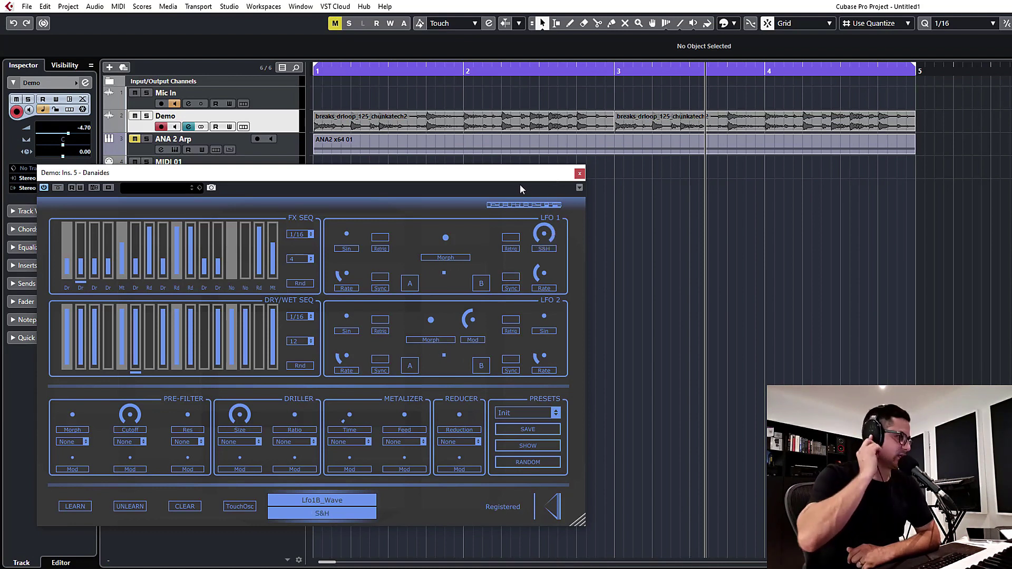
# - Randomize Danaides' FX sequence and dry/wet sequence, and start playing the drum loop
pyautogui.click(303, 285)
pyautogui.click(303, 285)
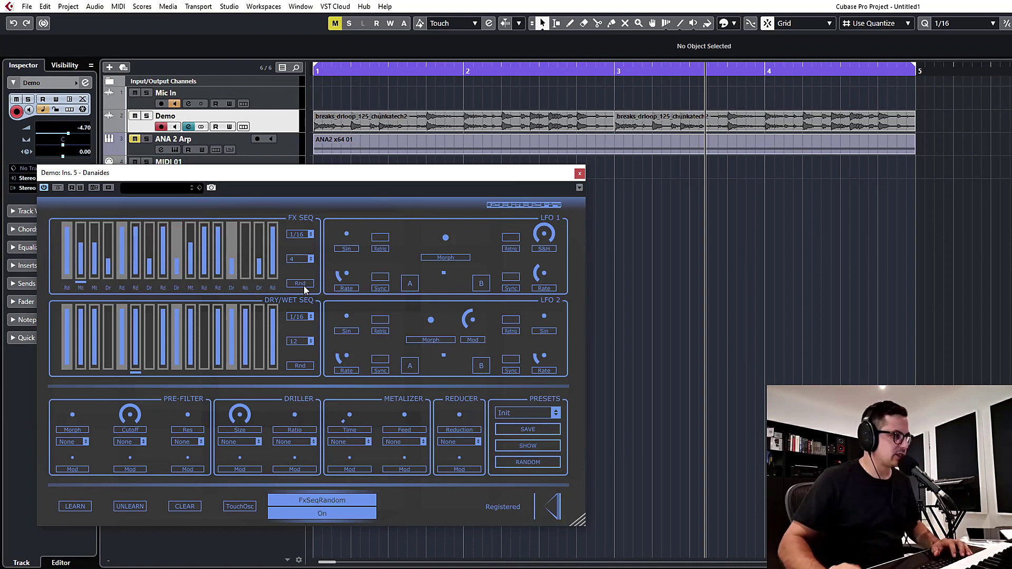
pyautogui.click(303, 368)
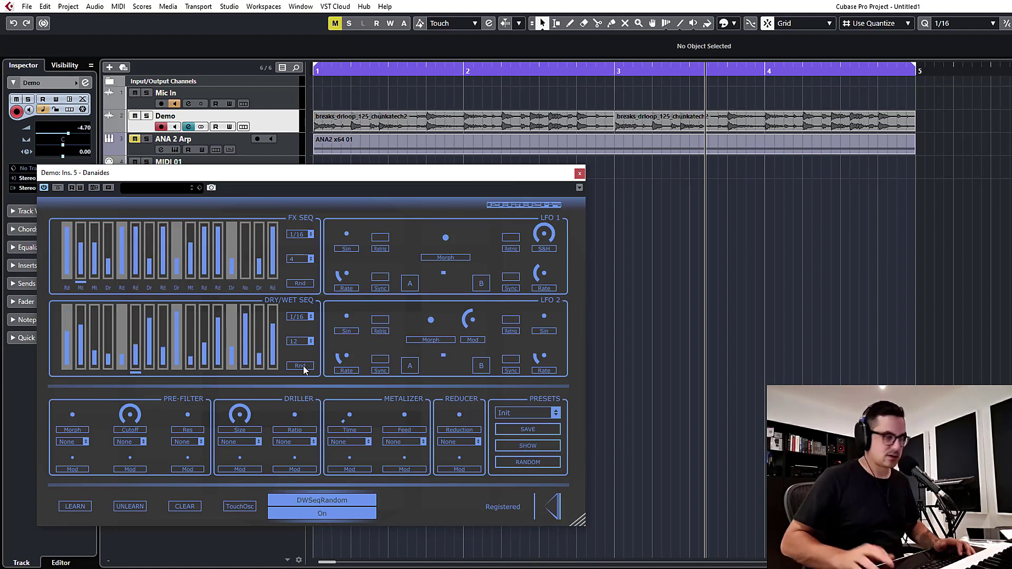
pyautogui.press('space')
pyautogui.press('space')
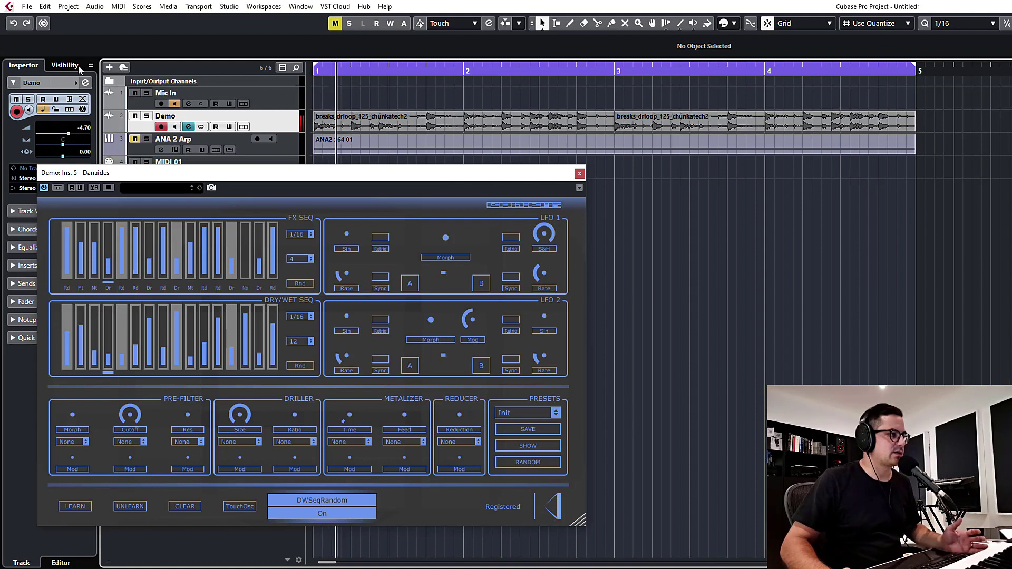
# - Assign LFO 1 to modulate Driller Size and Metalizer Time, and LFO 2 to modulate Driller Ratio, Metalizer Feed and Reduction
pyautogui.click(248, 442)
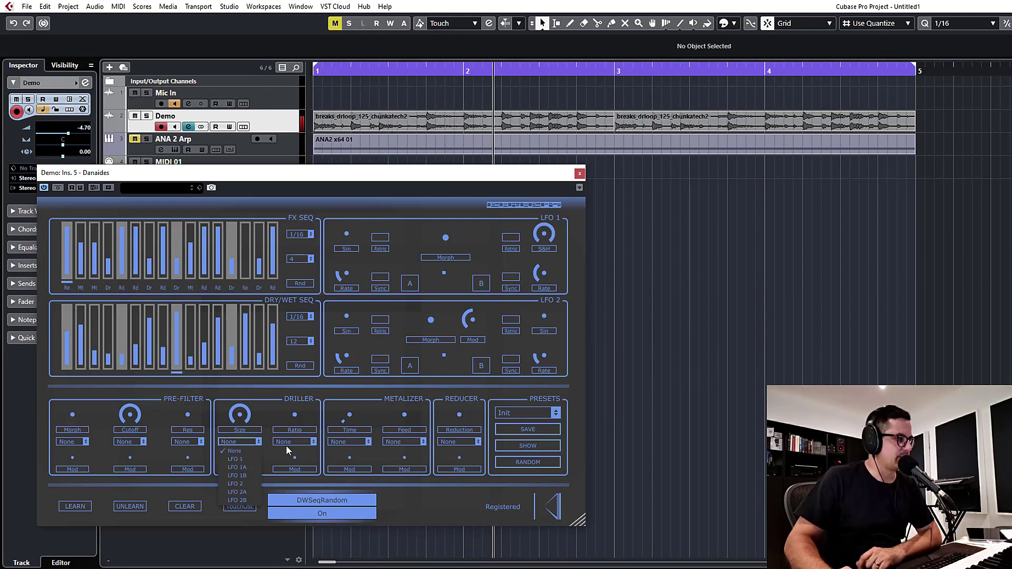
pyautogui.click(235, 459)
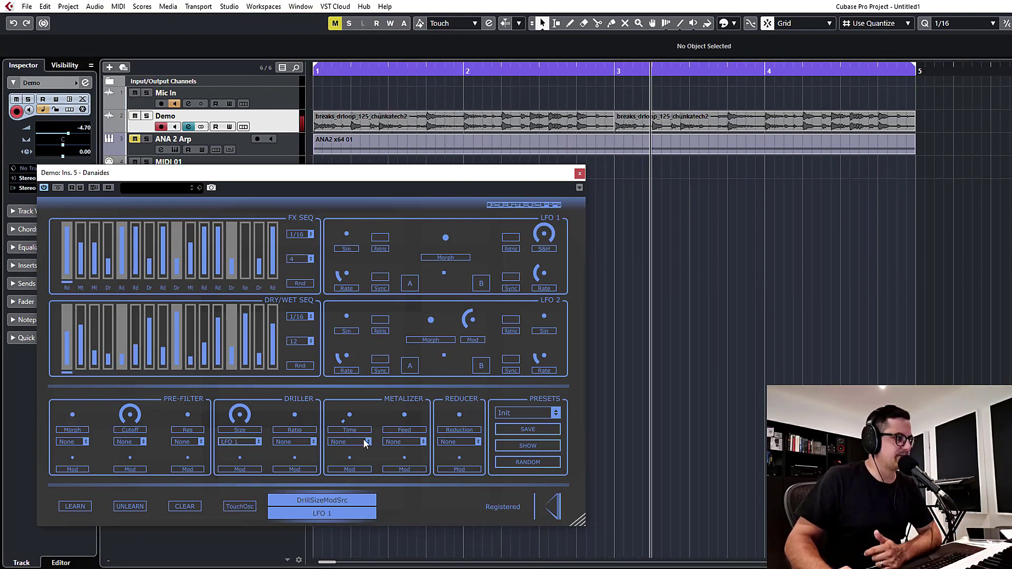
pyautogui.click(360, 446)
pyautogui.click(346, 459)
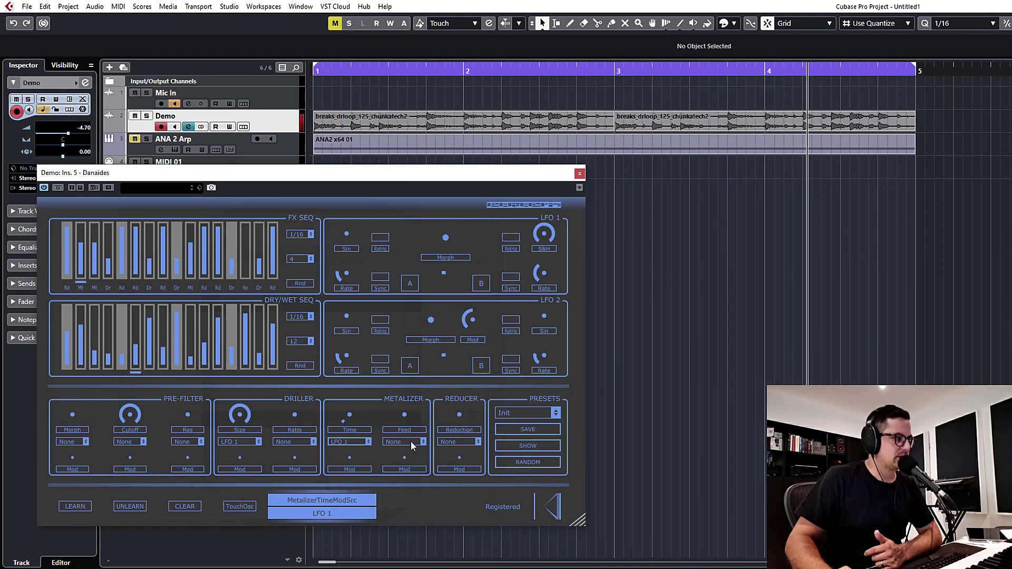
pyautogui.click(410, 441)
pyautogui.click(400, 484)
pyautogui.click(459, 444)
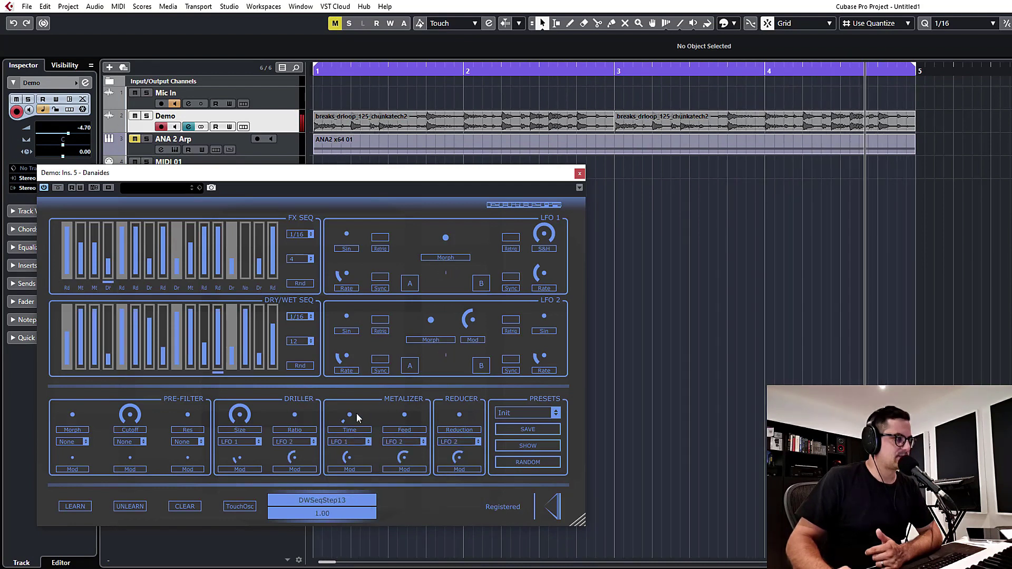
# - Raise Metalizer Time and Reduction, set Metalizer Feedback to 48.00%, and set the Driller Ratio to 1.13
pyautogui.moveTo(349, 417); pyautogui.dragTo(388, 340)
pyautogui.moveTo(404, 417); pyautogui.dragTo(413, 385)
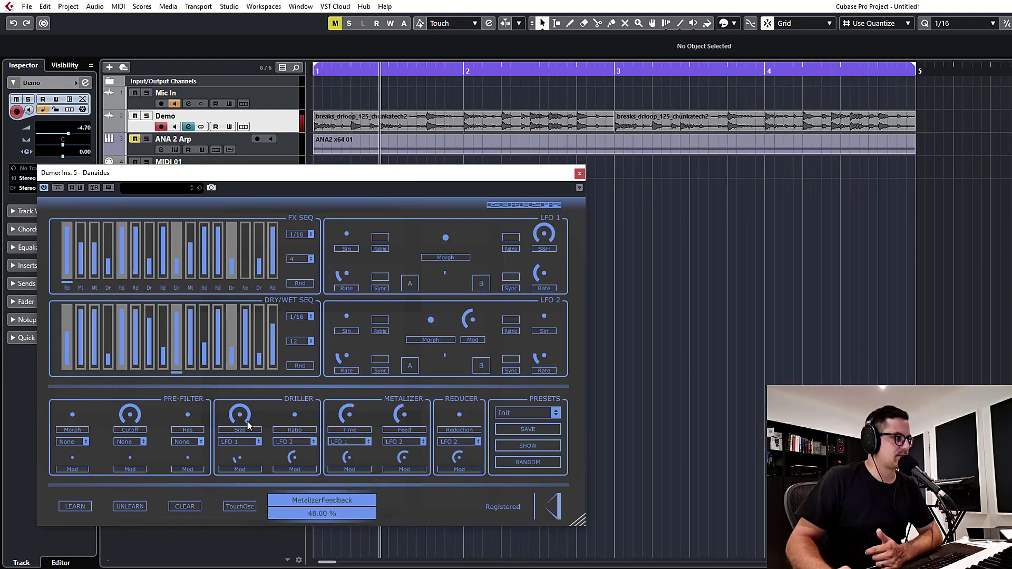
pyautogui.moveTo(289, 421); pyautogui.dragTo(295, 368)
pyautogui.moveTo(459, 416); pyautogui.dragTo(483, 302)
pyautogui.click(293, 415)
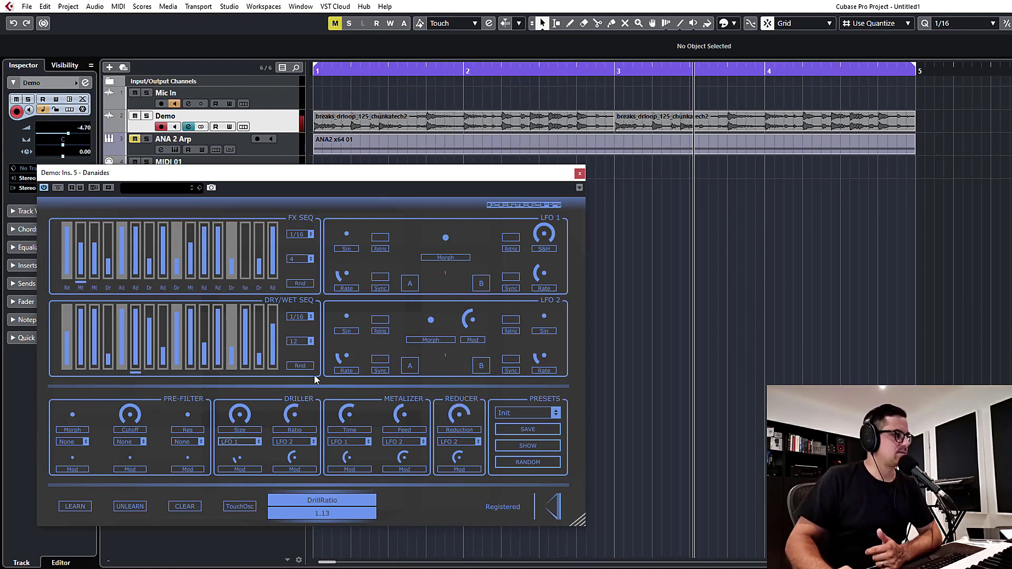
# - Set modulation depths of 52.80% for Driller Size, 27.20% for Metalizer Time and 34.40% for Reduction, and lower those for Driller Ratio and Metalizer Feed
pyautogui.moveTo(248, 434); pyautogui.dragTo(264, 402)
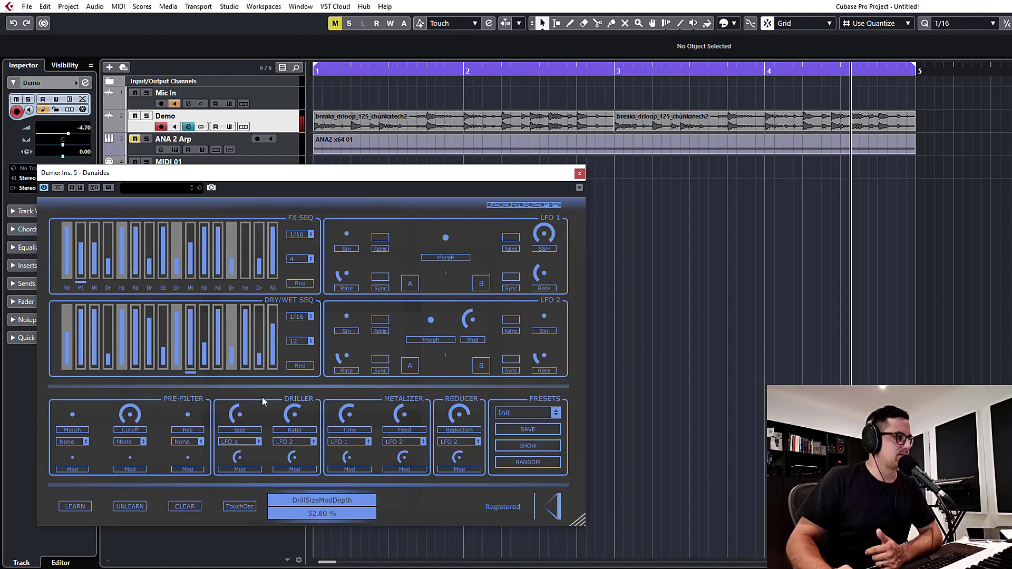
pyautogui.moveTo(293, 464); pyautogui.dragTo(292, 489)
pyautogui.moveTo(350, 460); pyautogui.dragTo(350, 480)
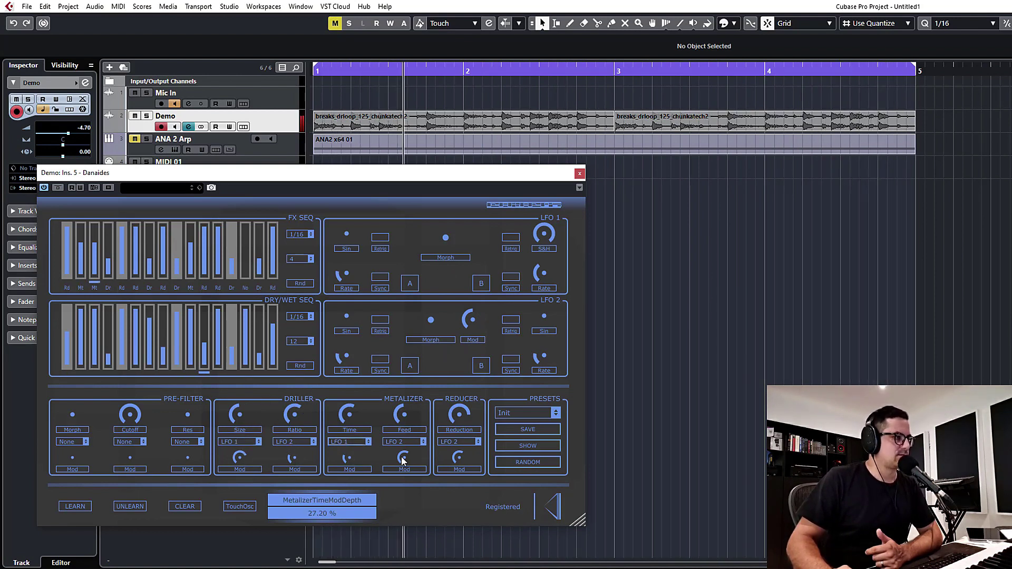
pyautogui.moveTo(403, 459); pyautogui.dragTo(401, 495)
pyautogui.moveTo(458, 456); pyautogui.dragTo(453, 492)
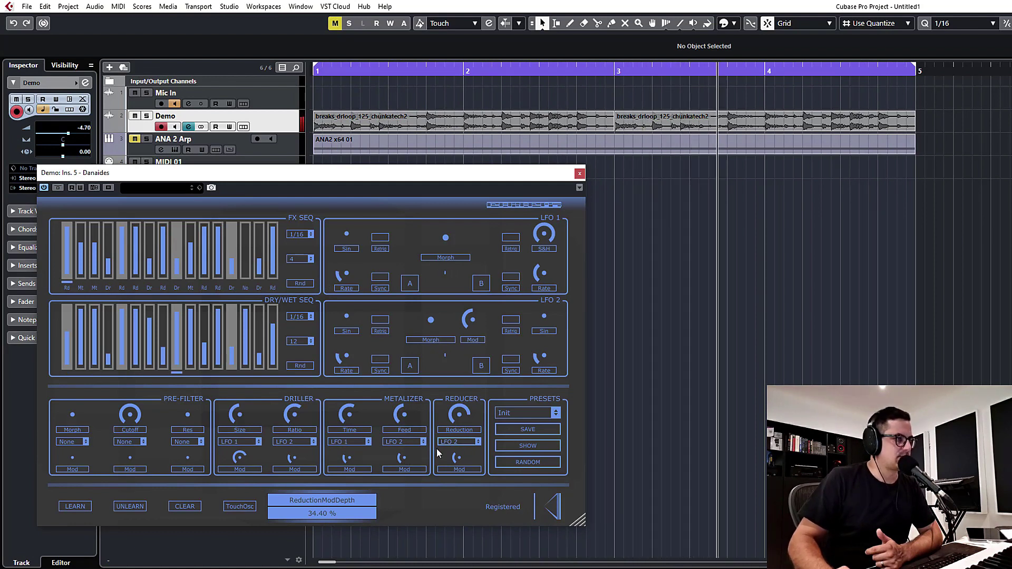
# - Generate several random Danaides presets in a row while the drum loop plays
pyautogui.click(529, 462)
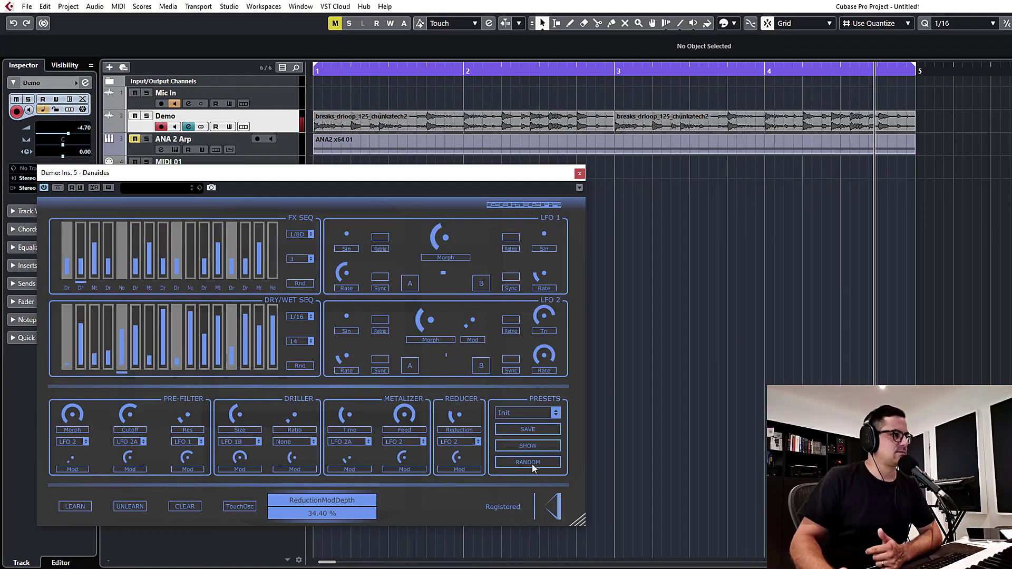
pyautogui.click(529, 462)
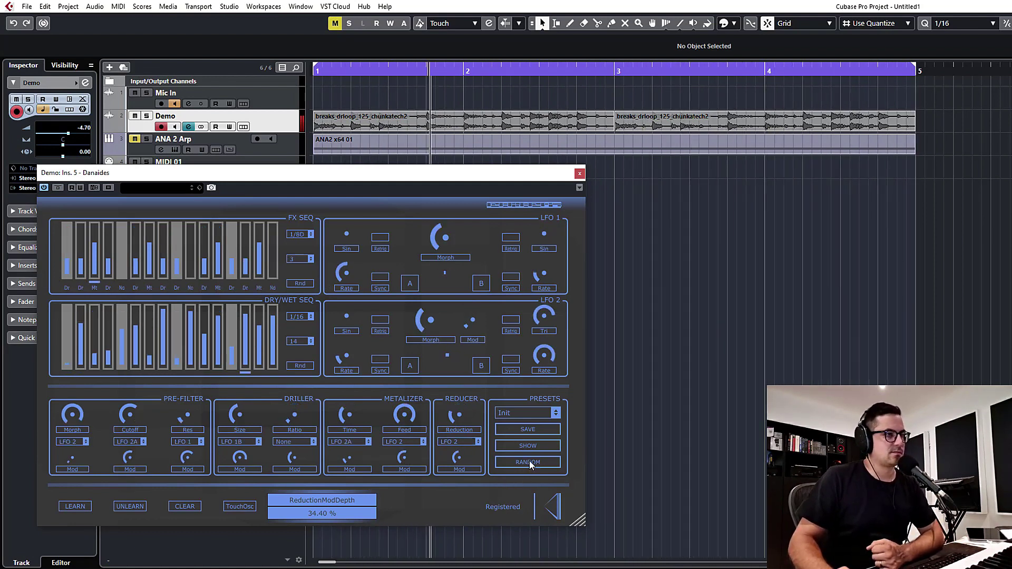
pyautogui.click(529, 462)
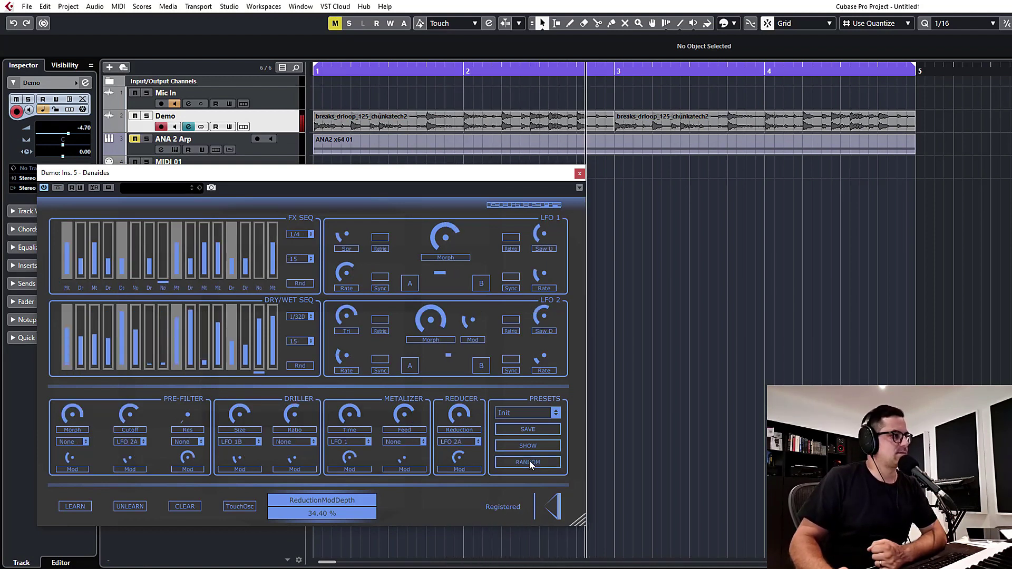
pyautogui.click(529, 462)
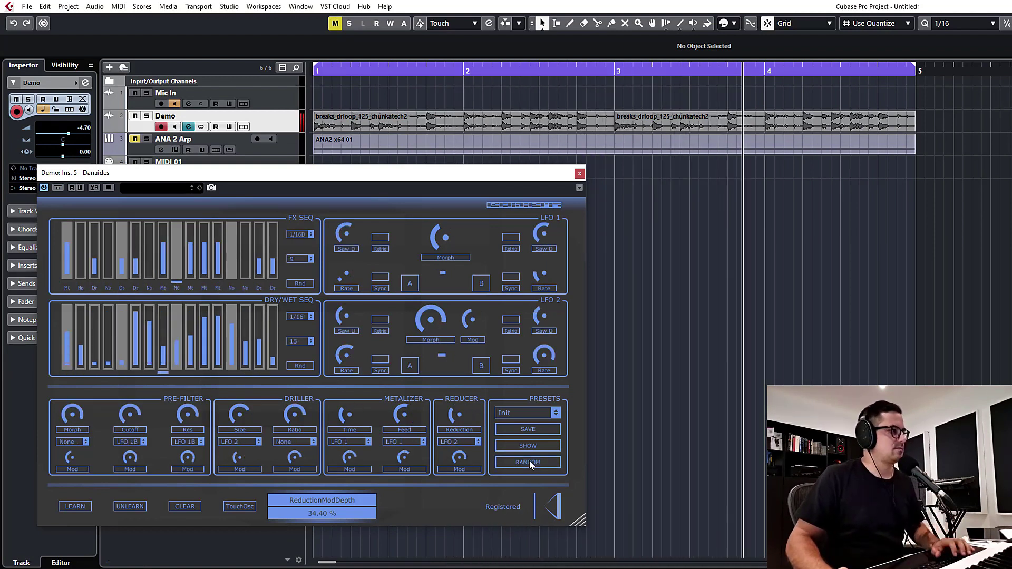
pyautogui.click(529, 462)
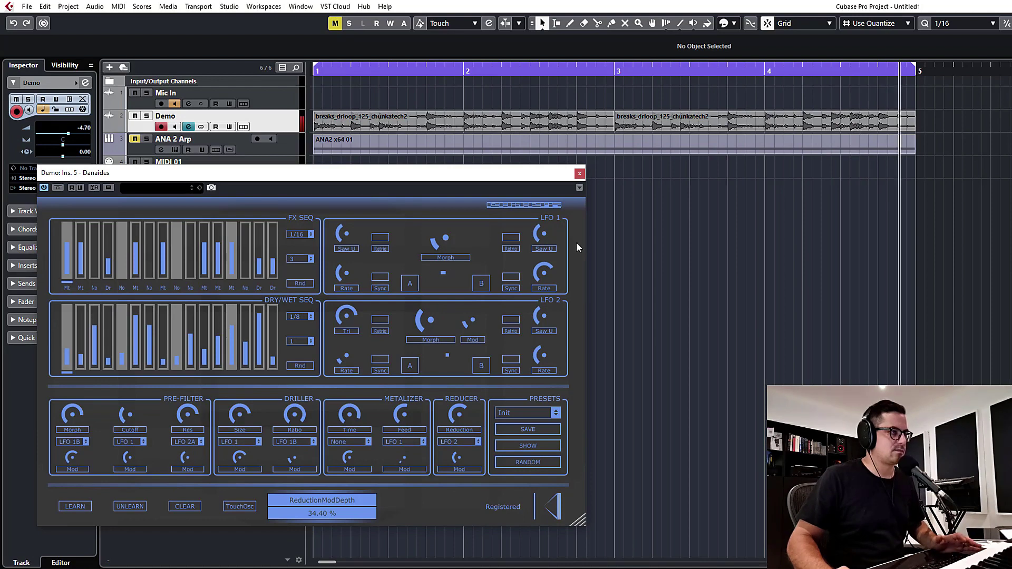
# - Close the Danaides window, select the ANA 2 Arp track, unmute it, and mute the Demo track
pyautogui.click(580, 174)
pyautogui.press('Down')
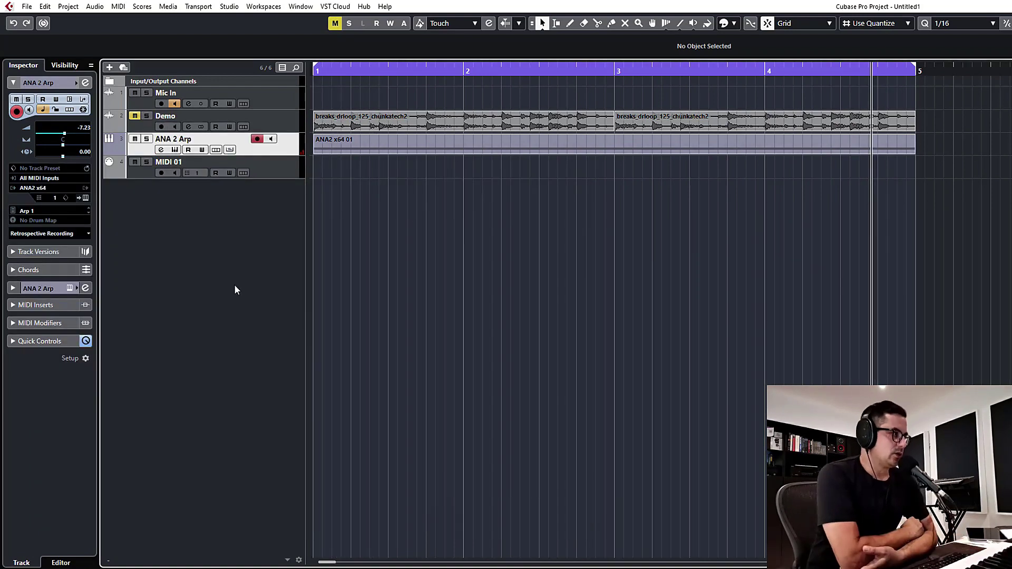